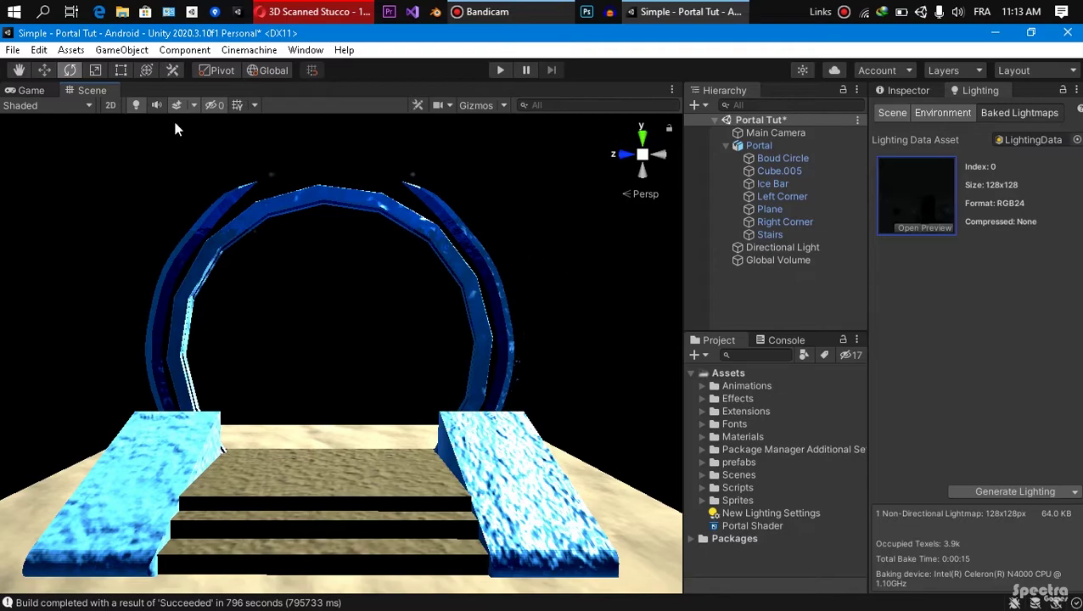
Step: Check in the project's graphics settings which Scriptable Render Pipeline asset is assigned, and close the settings
{"action": "left_click", "coordinate": [39, 50]}
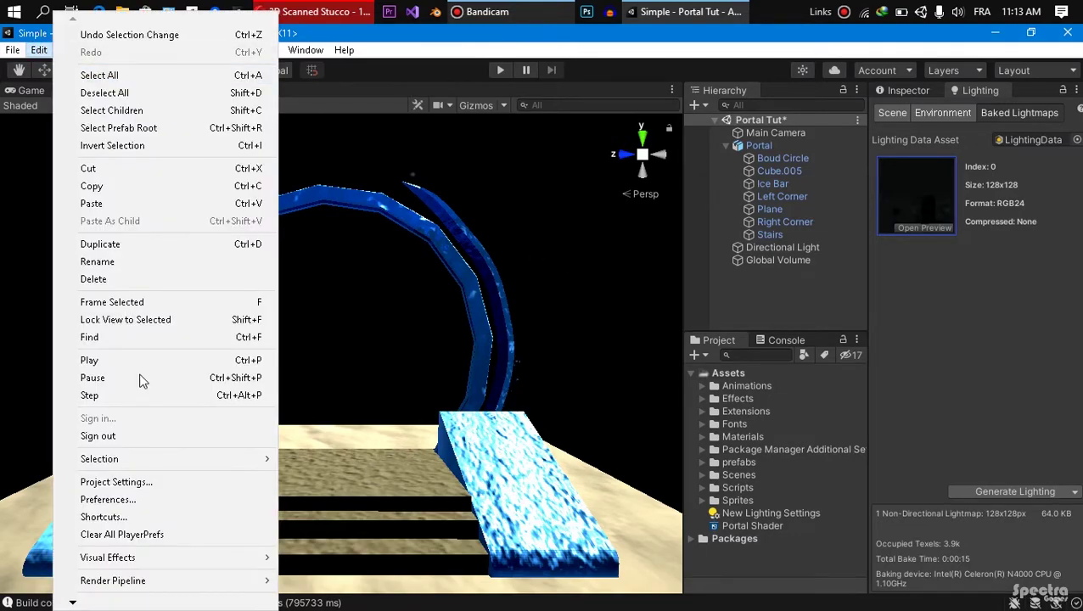
{"action": "left_click", "coordinate": [151, 482]}
{"action": "left_click", "coordinate": [343, 247]}
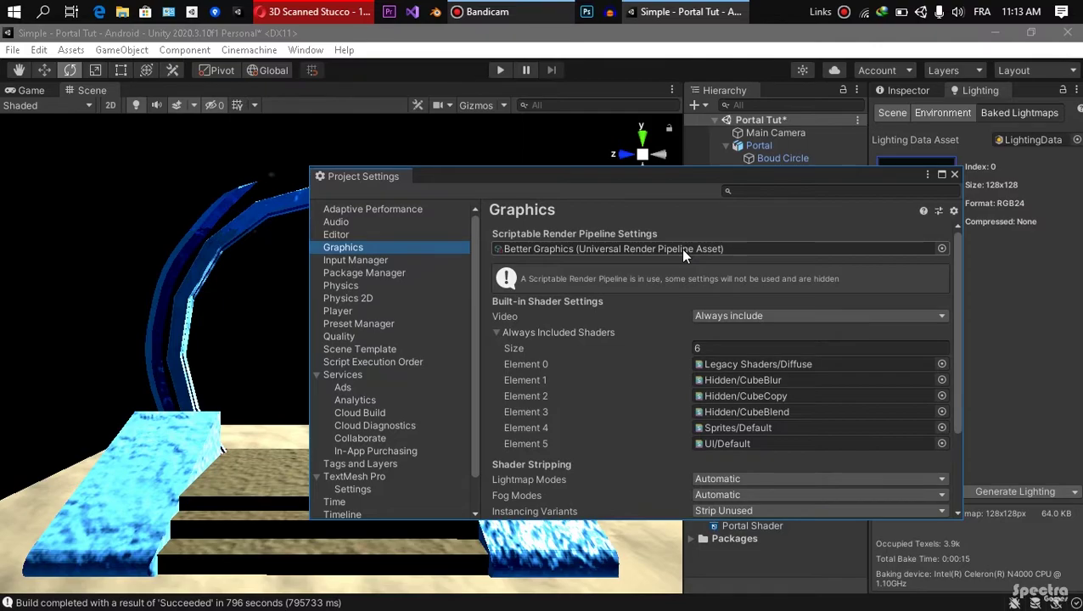
{"action": "left_click", "coordinate": [954, 174]}
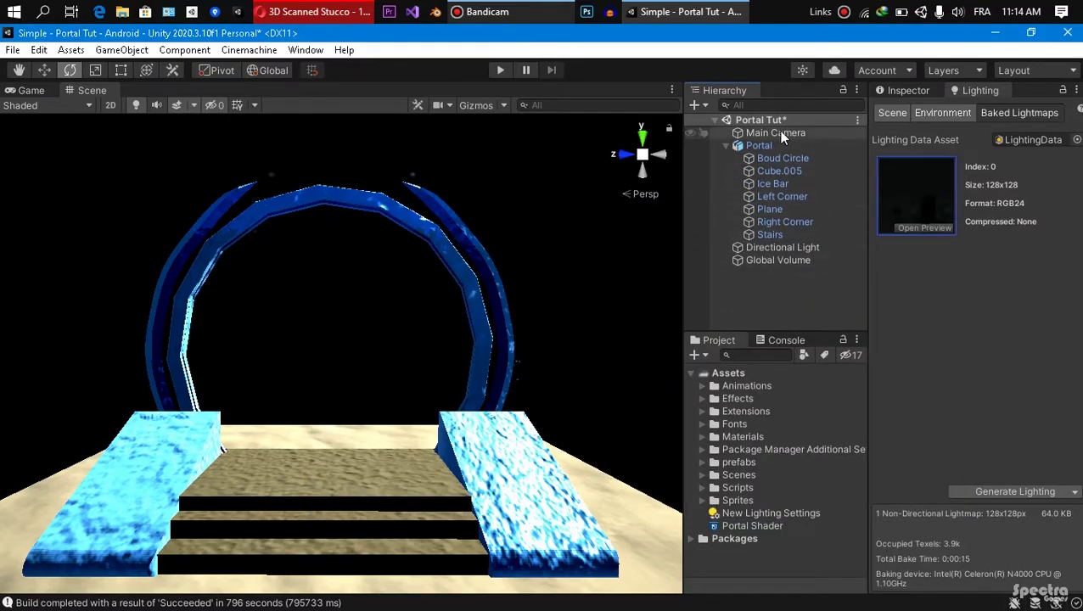
{"action": "left_click", "coordinate": [475, 257]}
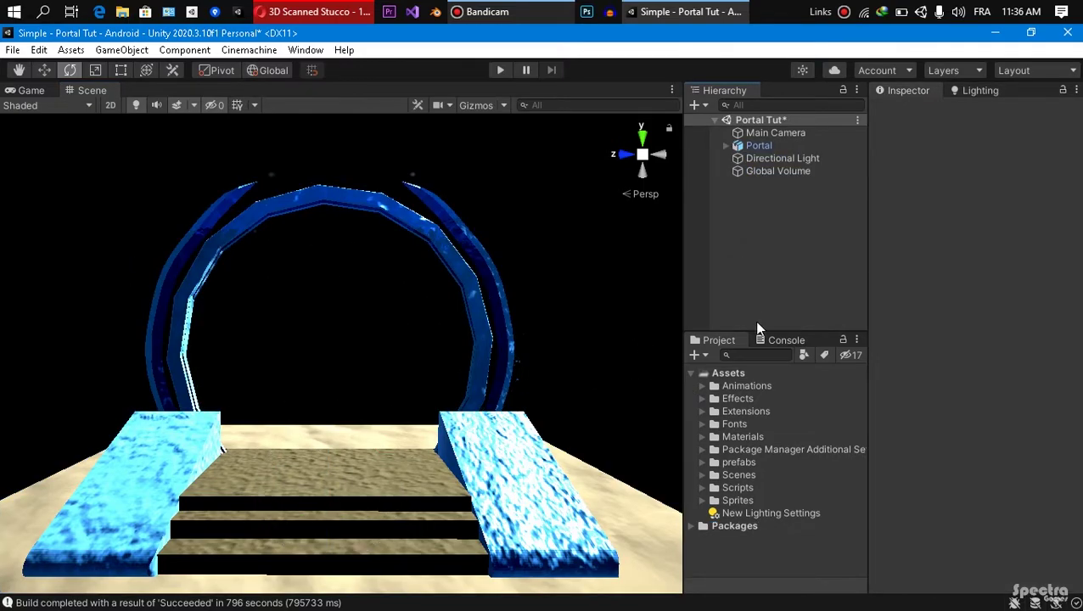
Step: Create a Blank Shader Graph named Portal in the Assets folder
{"action": "right_click", "coordinate": [738, 373]}
{"action": "mouse_move", "coordinate": [779, 194]}
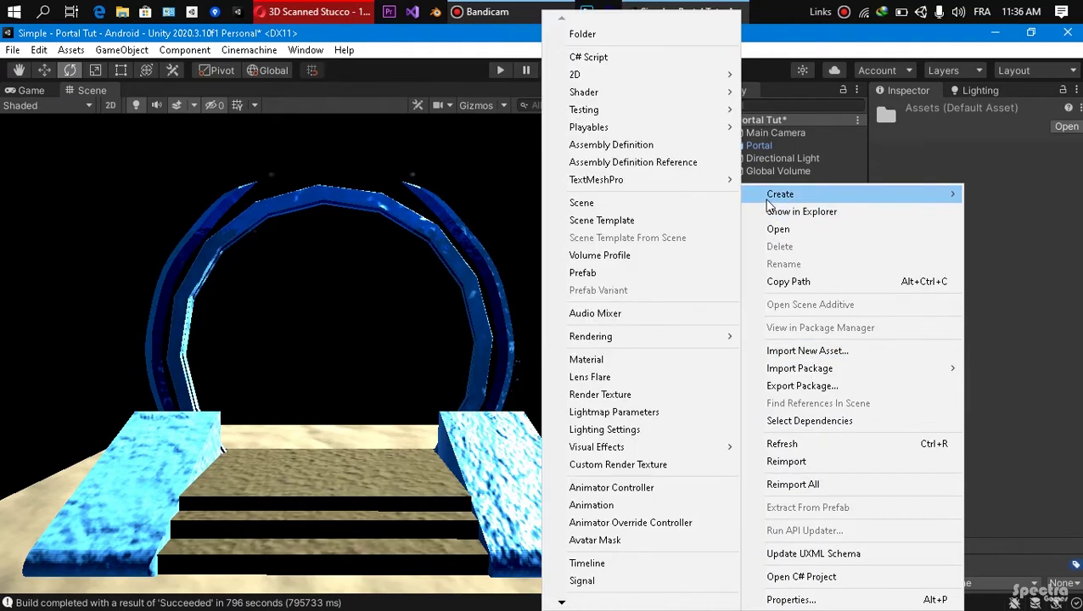
{"action": "mouse_move", "coordinate": [645, 92]}
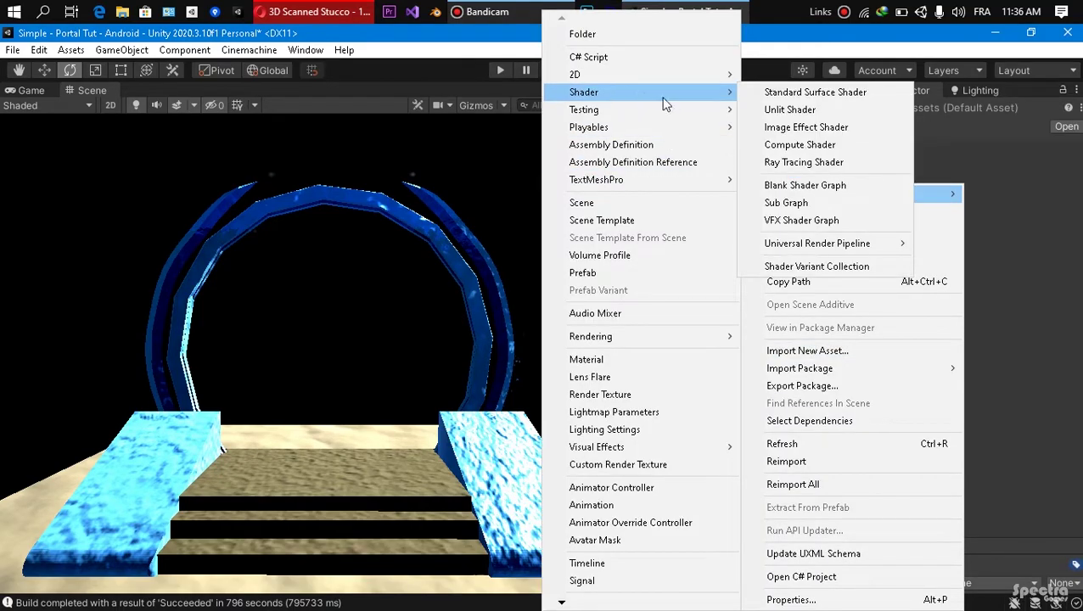
{"action": "left_click", "coordinate": [807, 185]}
{"action": "type", "text": "Portal"}
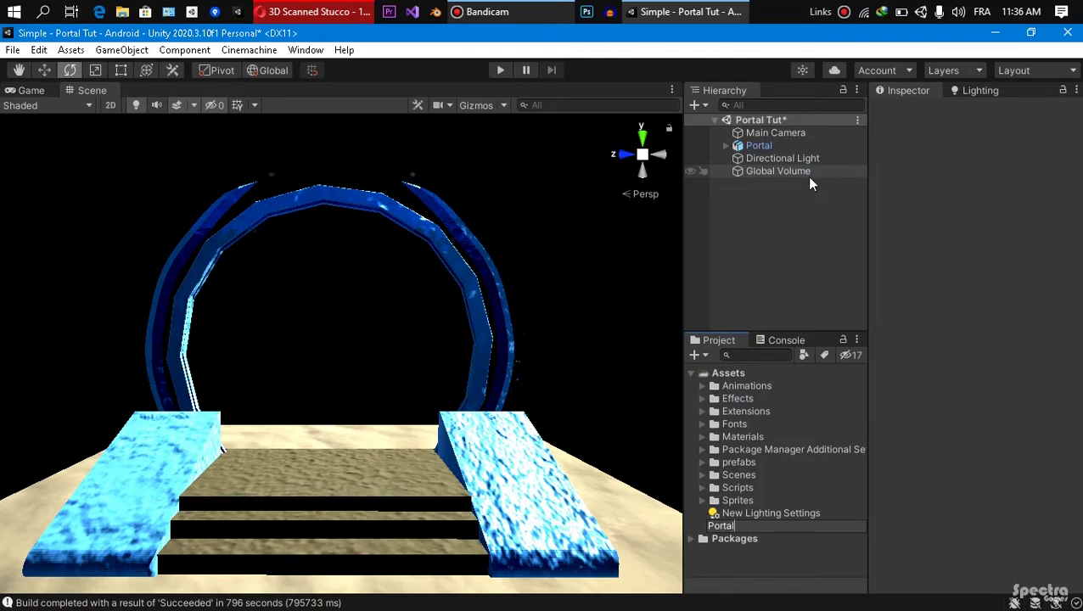
{"action": "key", "text": "Return"}
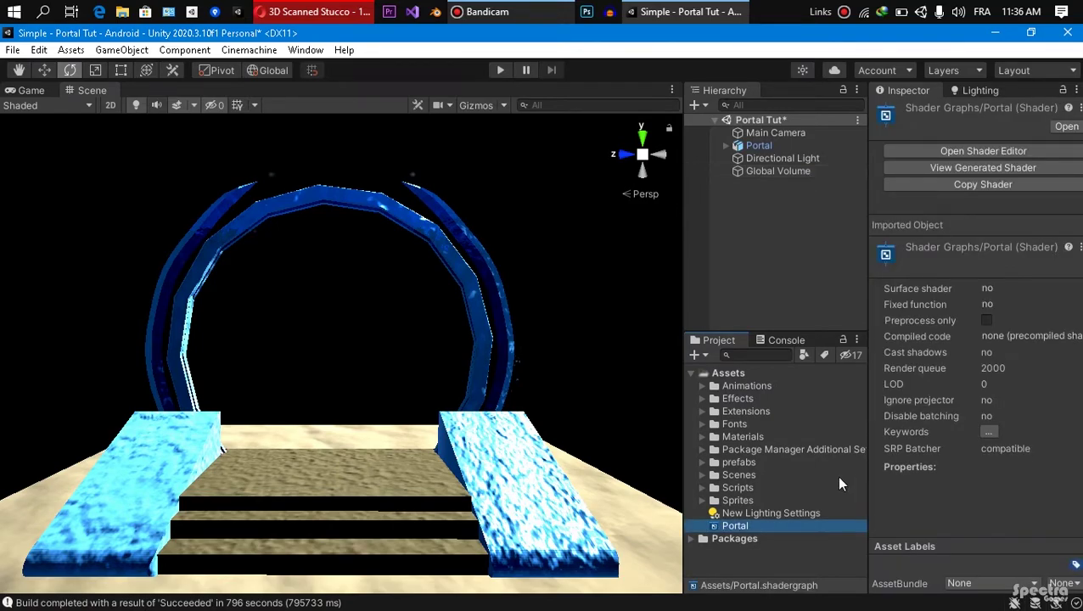
Step: Open the Portal shader graph for editing and add Universal as its active target
{"action": "left_click", "coordinate": [968, 151]}
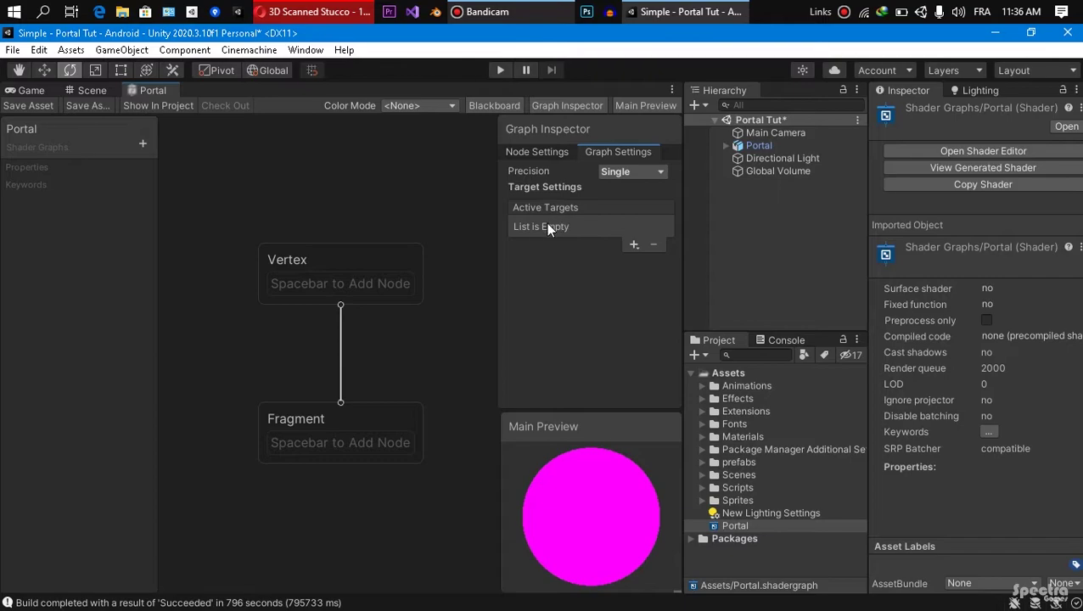
{"action": "left_click", "coordinate": [635, 243]}
{"action": "left_click", "coordinate": [643, 250]}
Step: Set the Universal target's Surface to Transparent and enable Two Sided
{"action": "scroll", "coordinate": [556, 294], "scroll_direction": "down", "scroll_amount": 1}
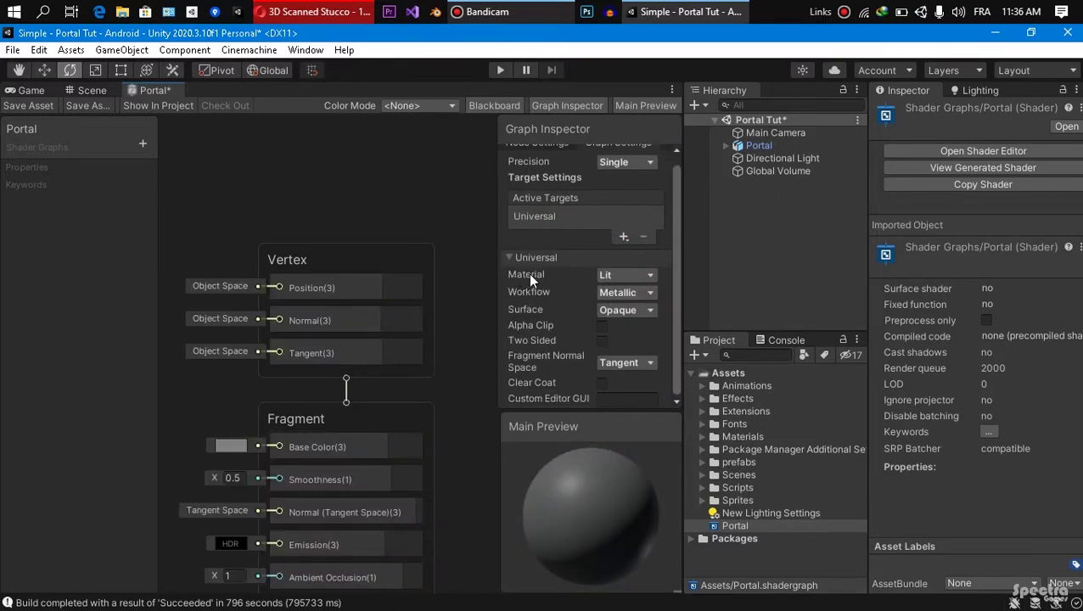
{"action": "left_click", "coordinate": [623, 309]}
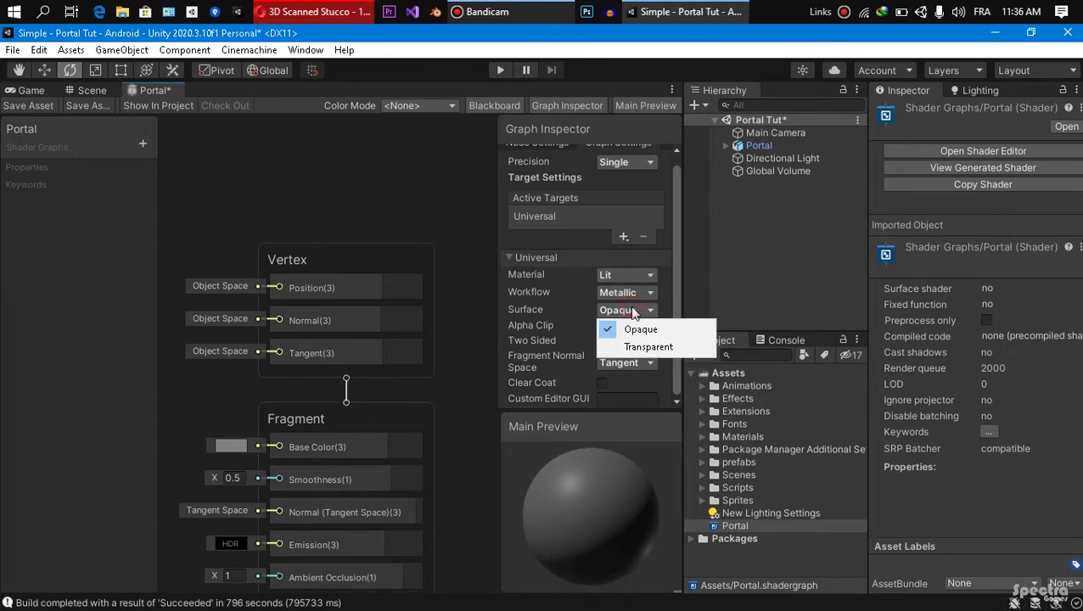
{"action": "left_click", "coordinate": [645, 347]}
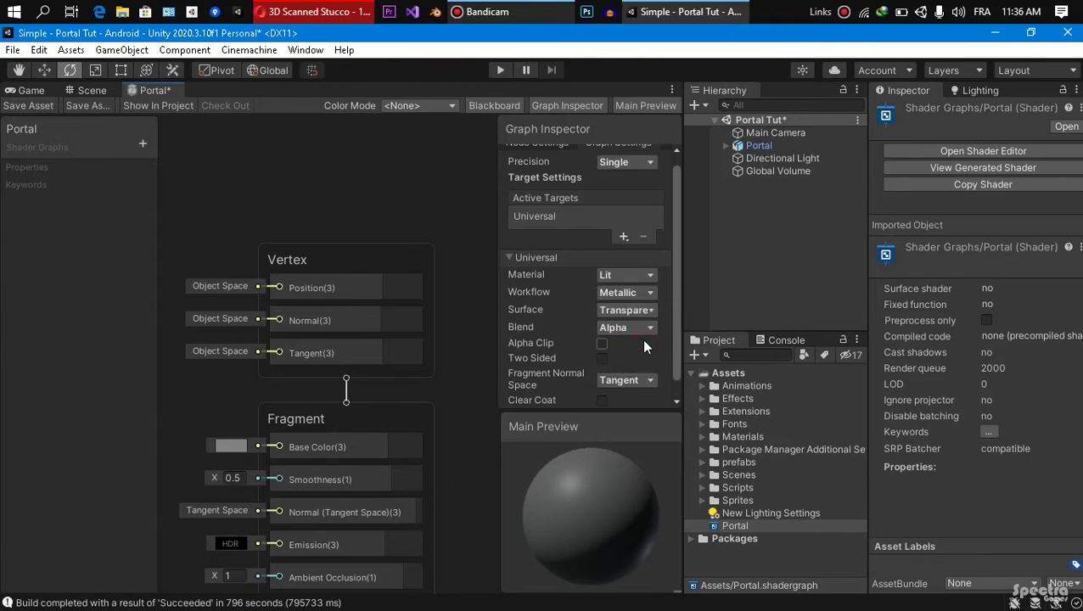
{"action": "scroll", "coordinate": [642, 339], "scroll_direction": "down", "scroll_amount": 1}
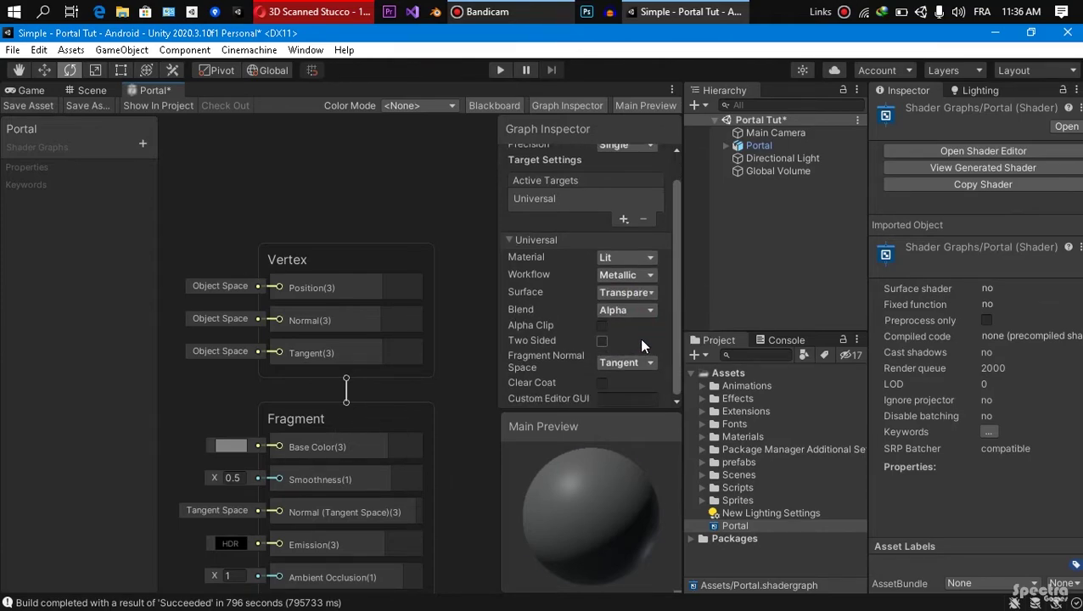
{"action": "left_click", "coordinate": [601, 341]}
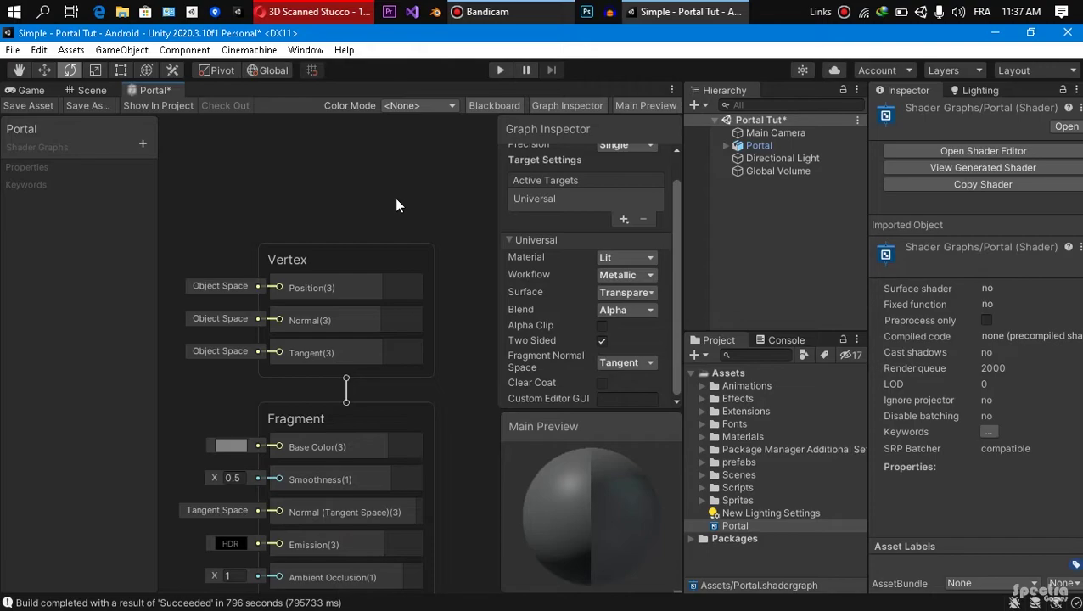
Step: Maximize the shader graph view and add a Voronoi node in the empty space before the Vertex and Fragment blocks
{"action": "key", "text": "shift+space"}
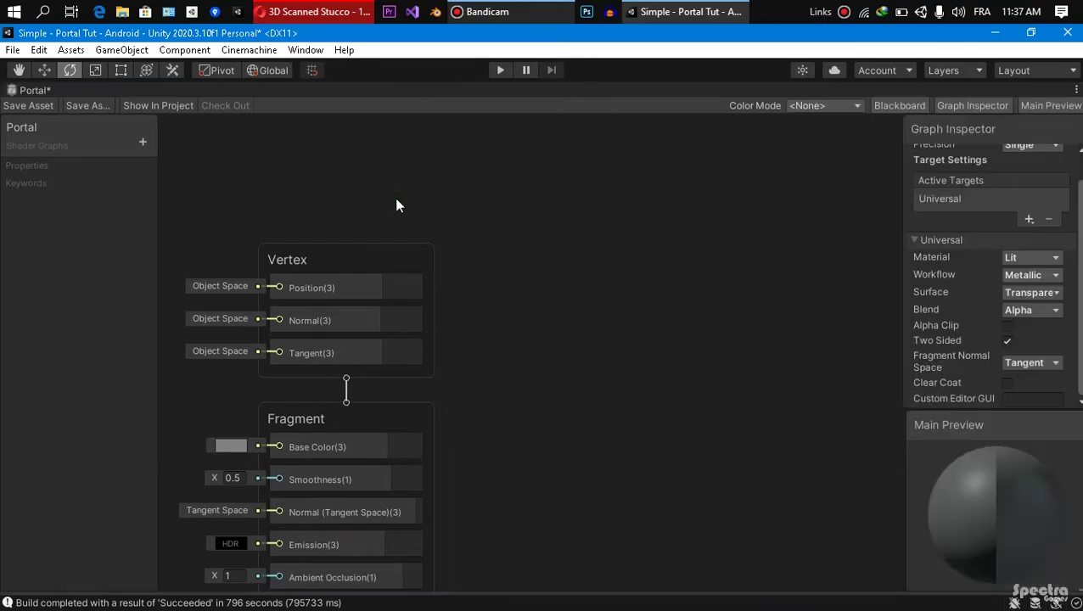
{"action": "middle_click_drag", "start_coordinate": [523, 326], "coordinate": [663, 317]}
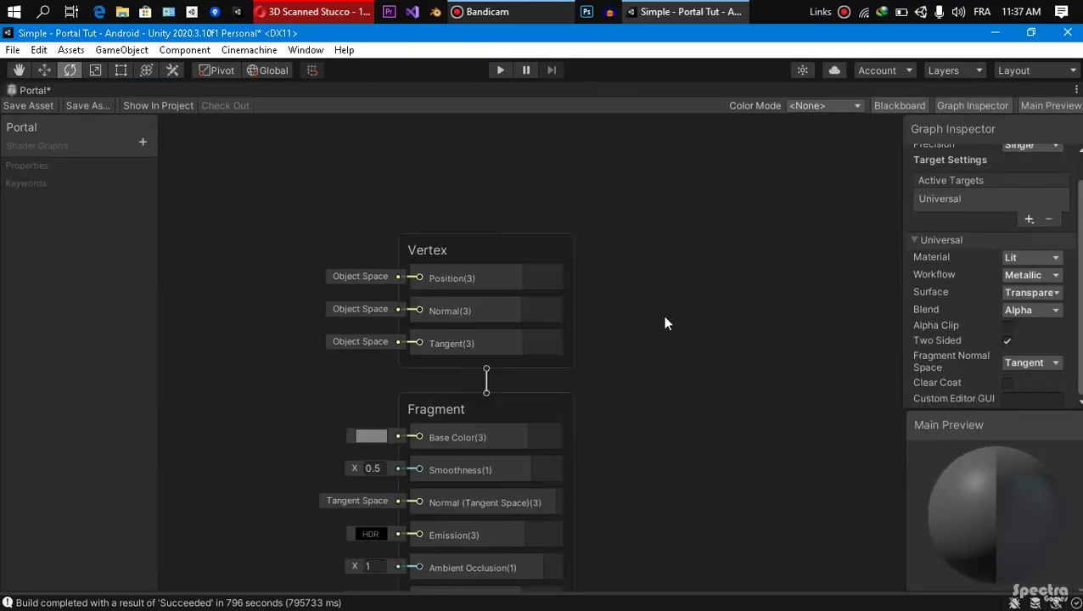
{"action": "scroll", "coordinate": [703, 362], "scroll_direction": "down", "scroll_amount": 2}
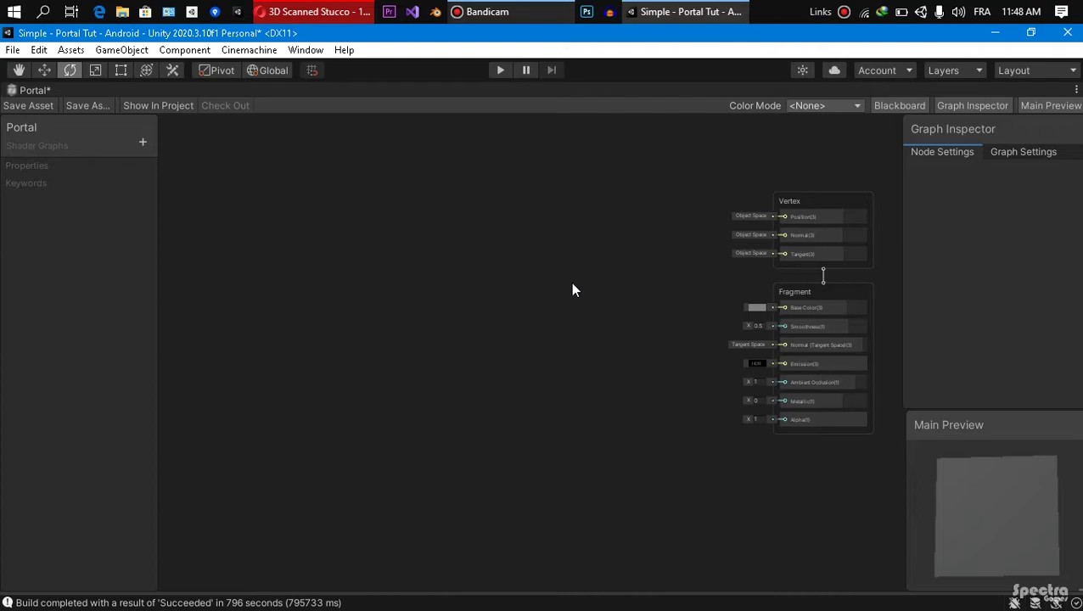
{"action": "key", "text": "space"}
{"action": "type", "text": "voronoi"}
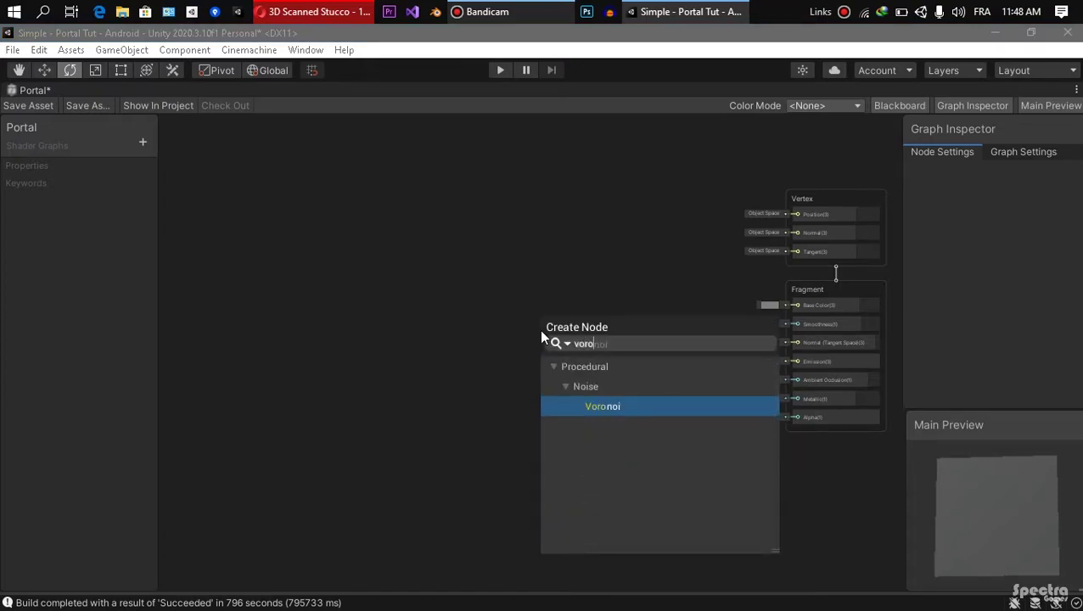
{"action": "key", "text": "Return"}
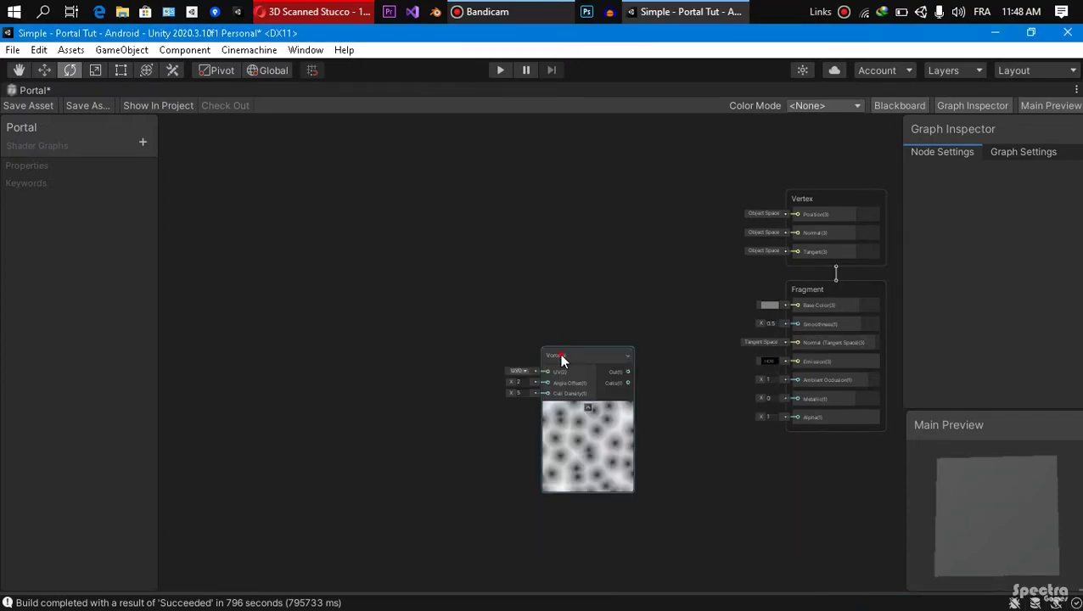
{"action": "left_click_drag", "start_coordinate": [561, 357], "coordinate": [522, 272]}
Step: Add a Twirl node before the Voronoi node and connect its Out to the Voronoi UV input
{"action": "scroll", "coordinate": [569, 227], "scroll_direction": "up", "scroll_amount": 1}
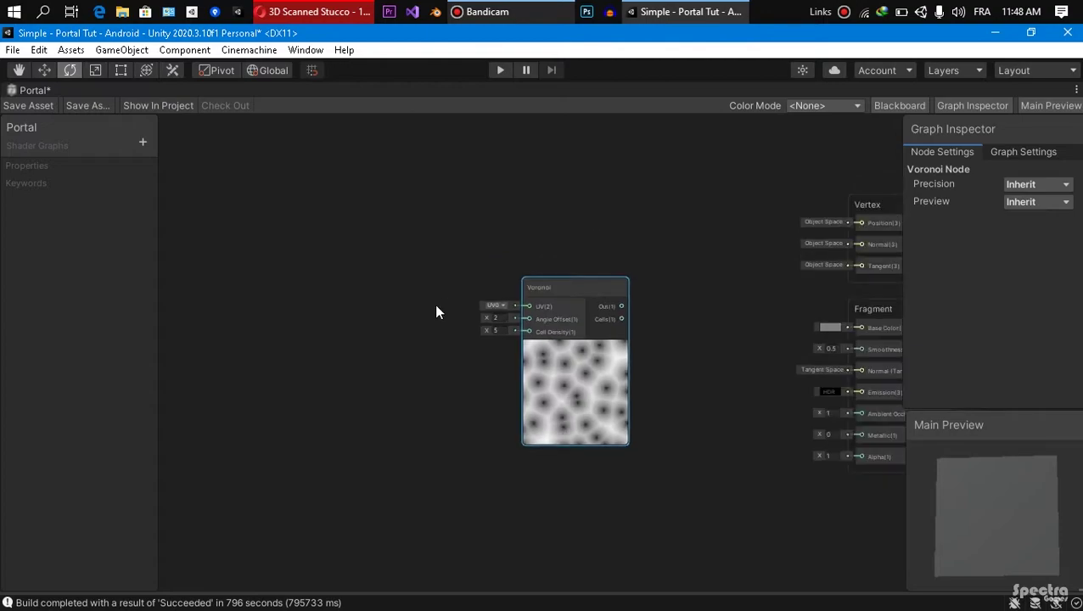
{"action": "key", "text": "space"}
{"action": "type", "text": "twirl"}
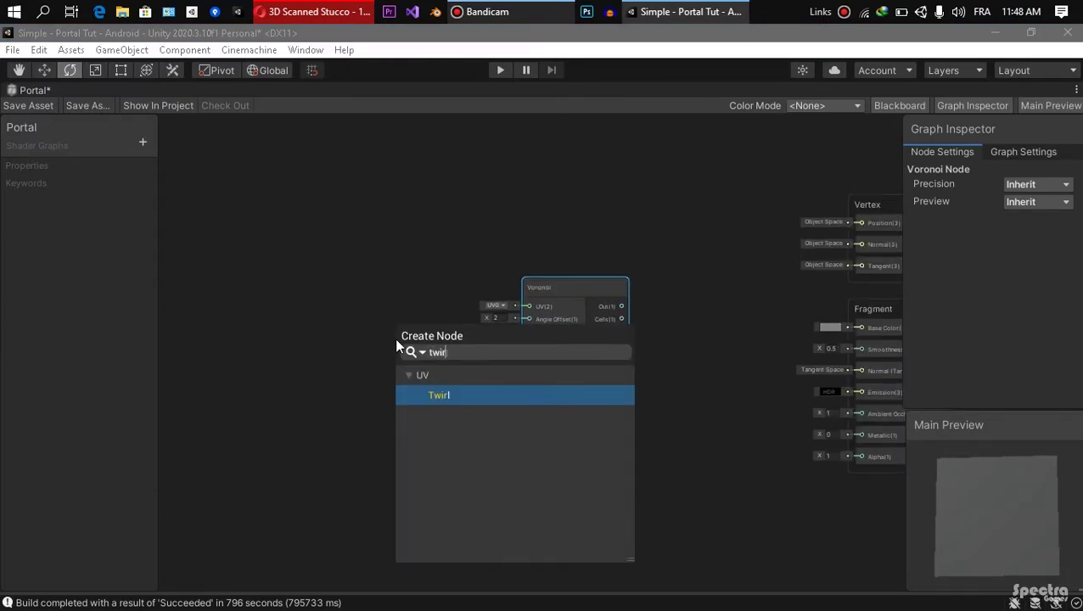
{"action": "key", "text": "Return"}
{"action": "left_click_drag", "start_coordinate": [438, 365], "coordinate": [400, 316]}
{"action": "left_click_drag", "start_coordinate": [456, 337], "coordinate": [529, 307]}
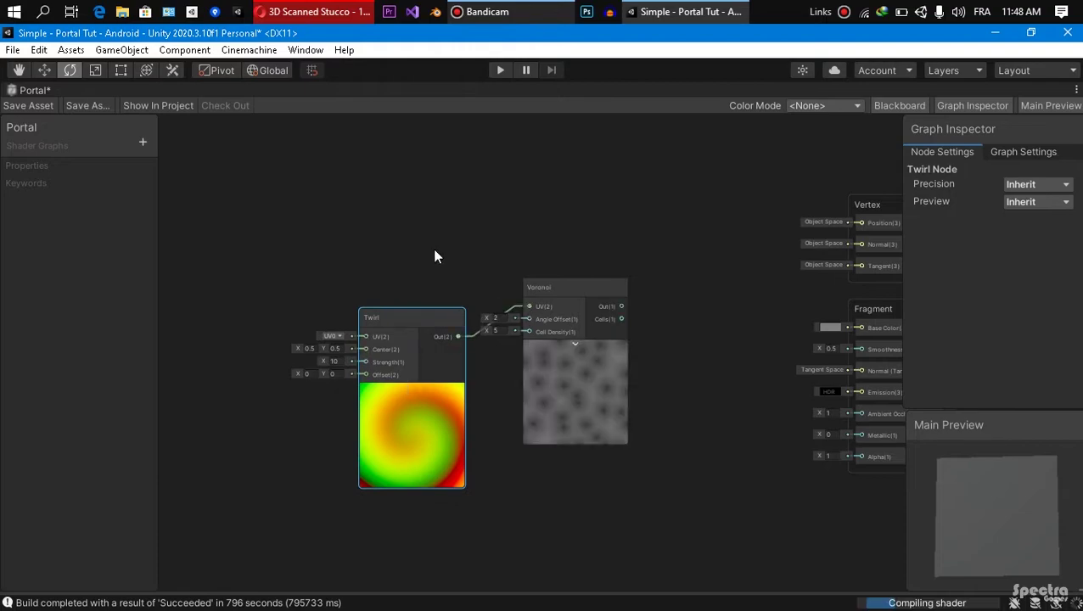
Step: Connect the Voronoi Out to the Fragment's Emission and Alpha inputs, and inspect the result from several angles in the main preview
{"action": "middle_click_drag", "start_coordinate": [430, 246], "coordinate": [512, 260]}
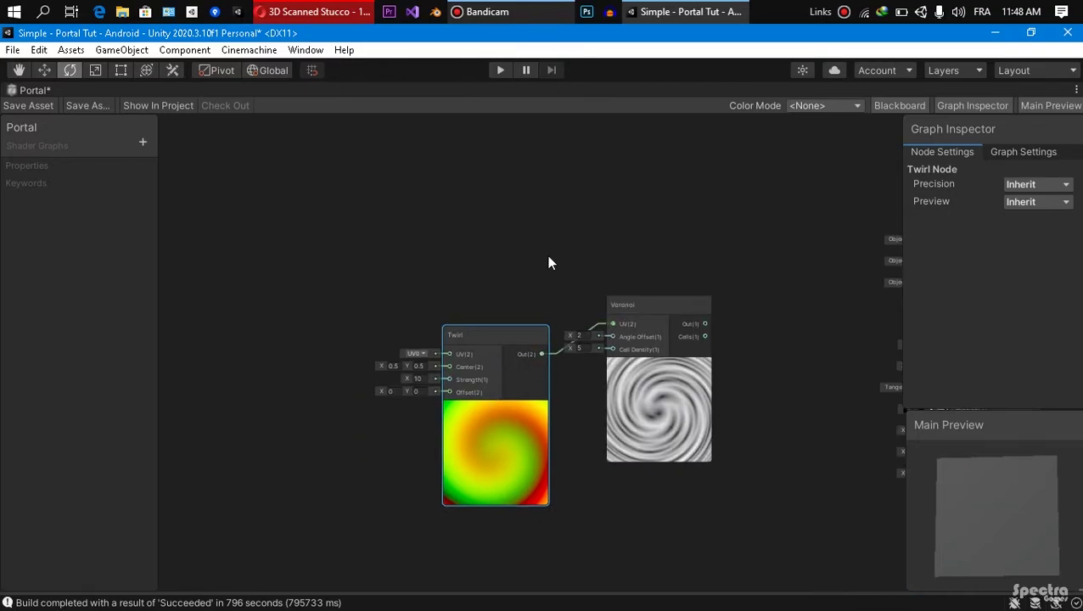
{"action": "key", "text": "a"}
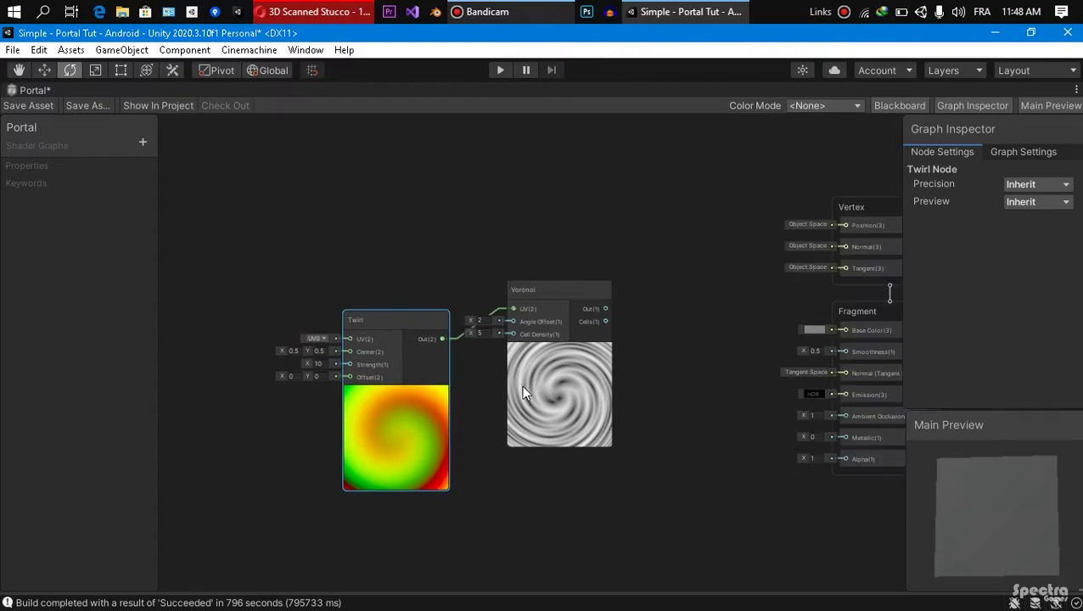
{"action": "middle_click_drag", "start_coordinate": [594, 308], "coordinate": [563, 299]}
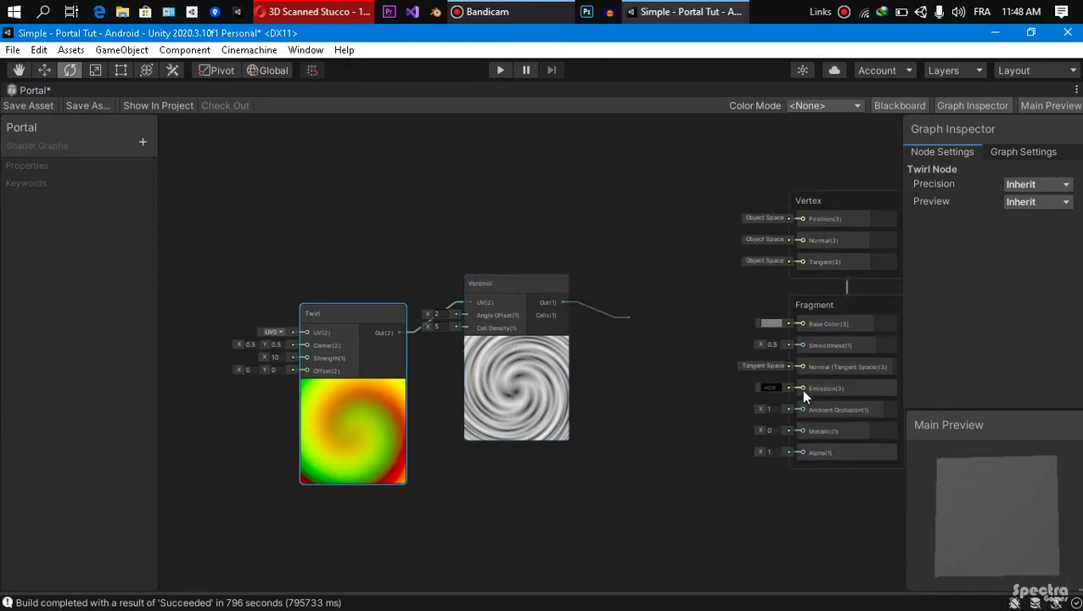
{"action": "left_click_drag", "start_coordinate": [801, 388], "coordinate": [798, 454]}
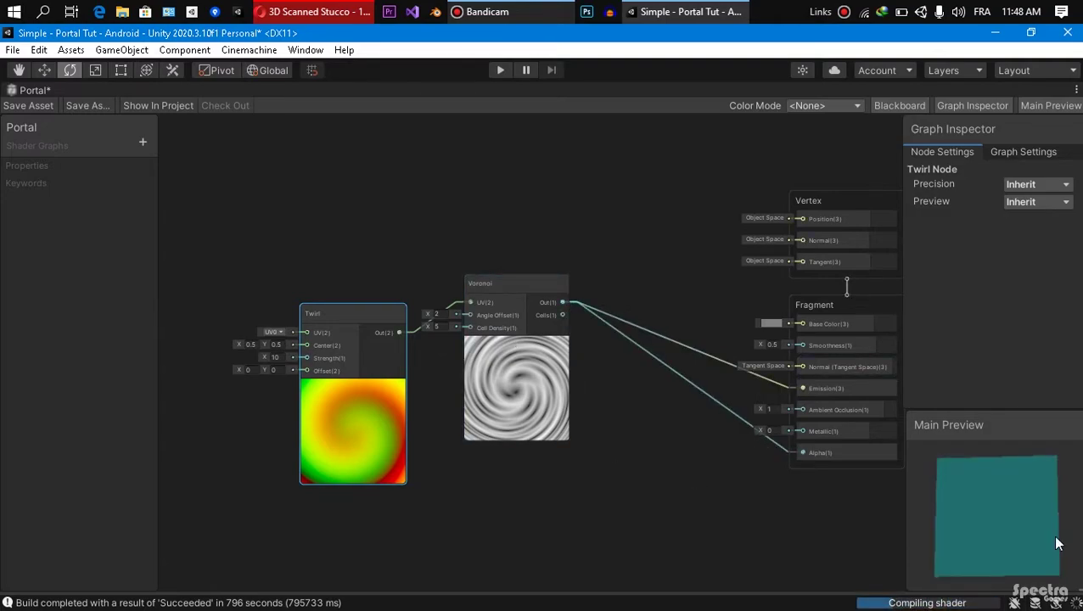
{"action": "right_click", "coordinate": [1026, 519]}
{"action": "left_click", "coordinate": [1018, 492]}
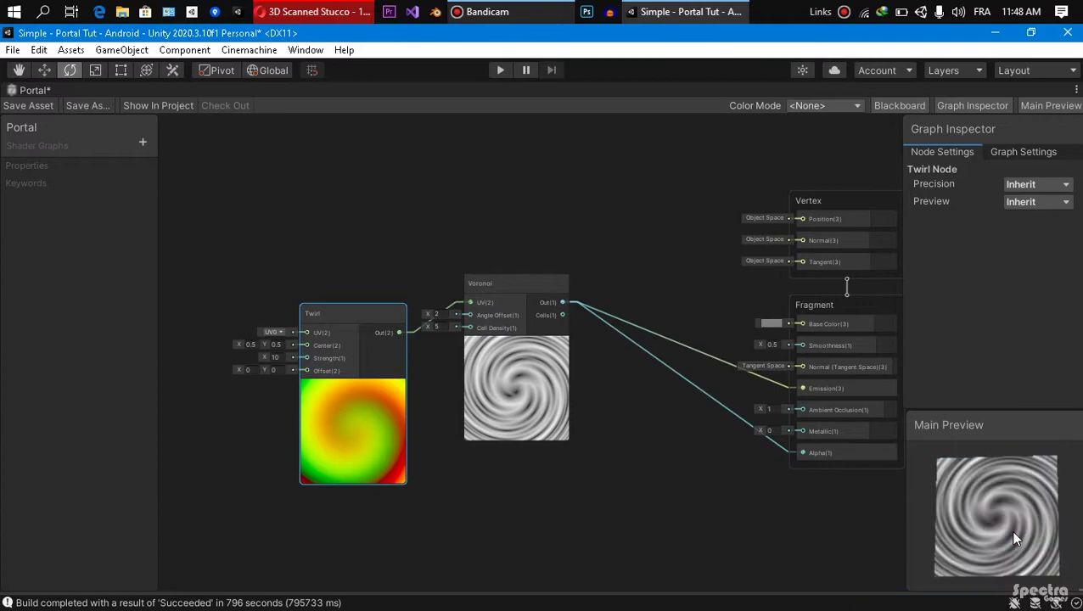
{"action": "left_click_drag", "start_coordinate": [1003, 496], "coordinate": [1067, 521]}
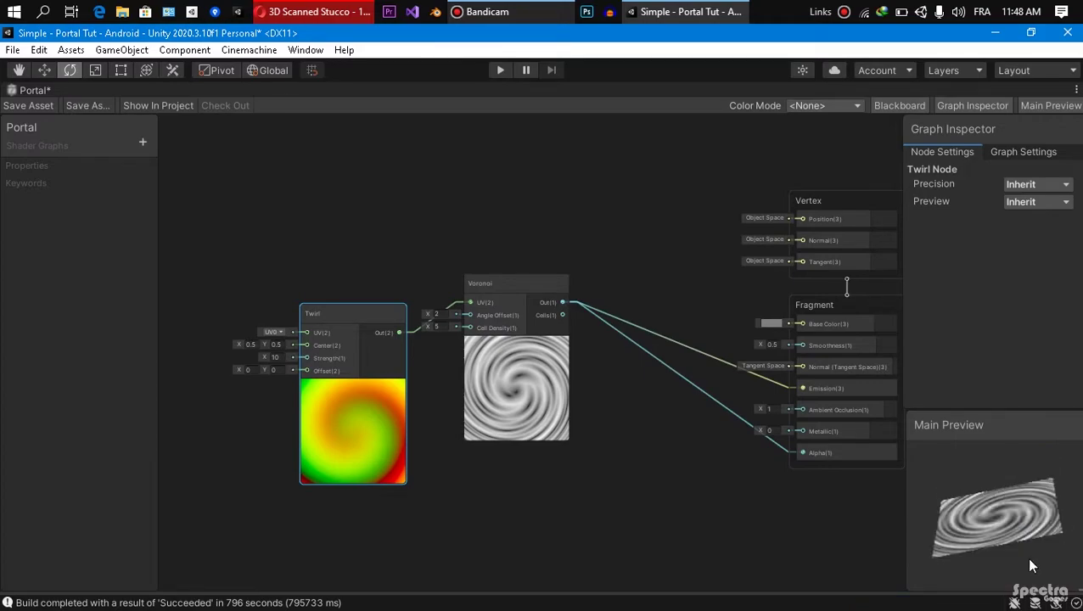
{"action": "left_click_drag", "start_coordinate": [1031, 566], "coordinate": [960, 517]}
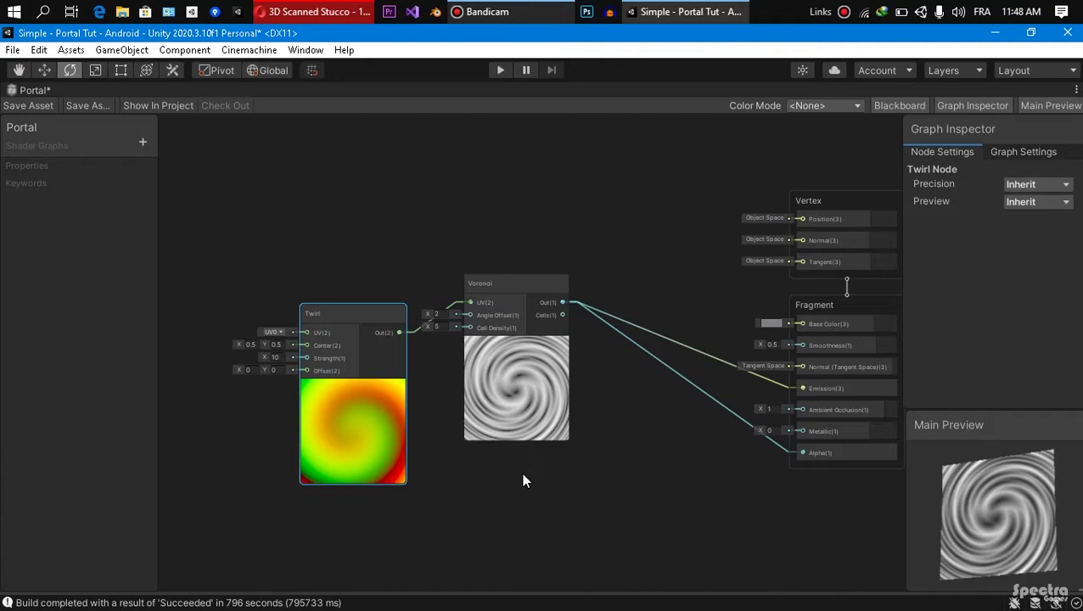
Step: Add a Time node in the empty space before the Twirl node
{"action": "middle_click_drag", "start_coordinate": [523, 481], "coordinate": [747, 478]}
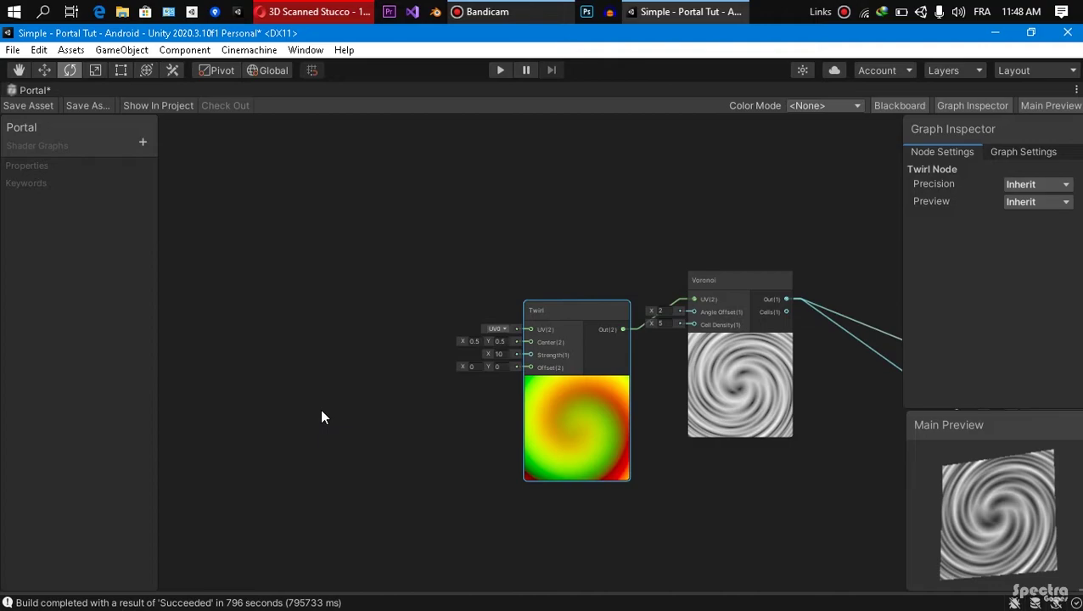
{"action": "key", "text": "space"}
{"action": "type", "text": "ti"}
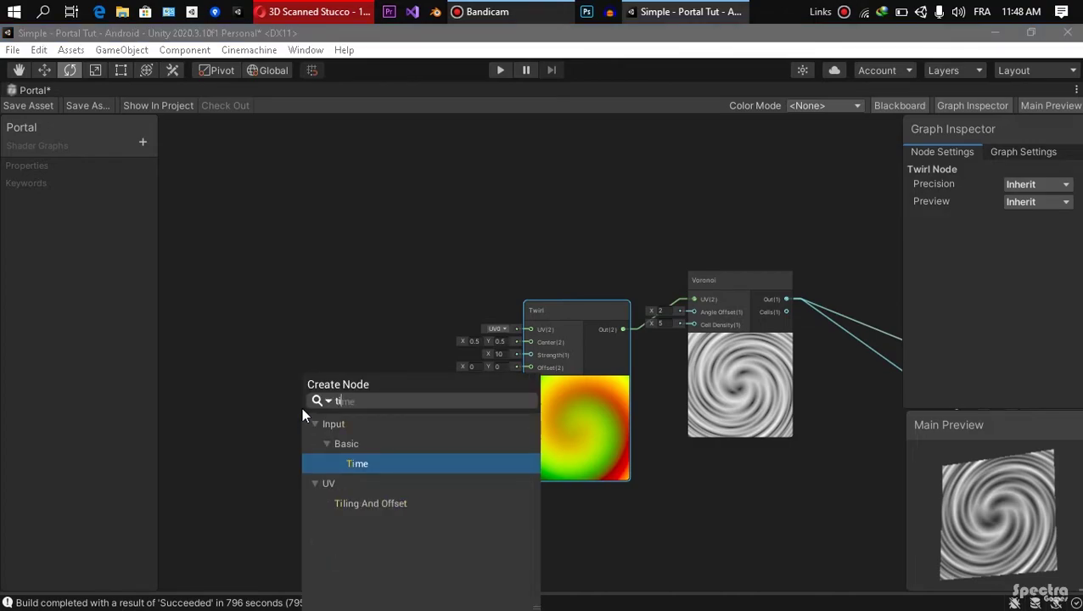
{"action": "key", "text": "Escape"}
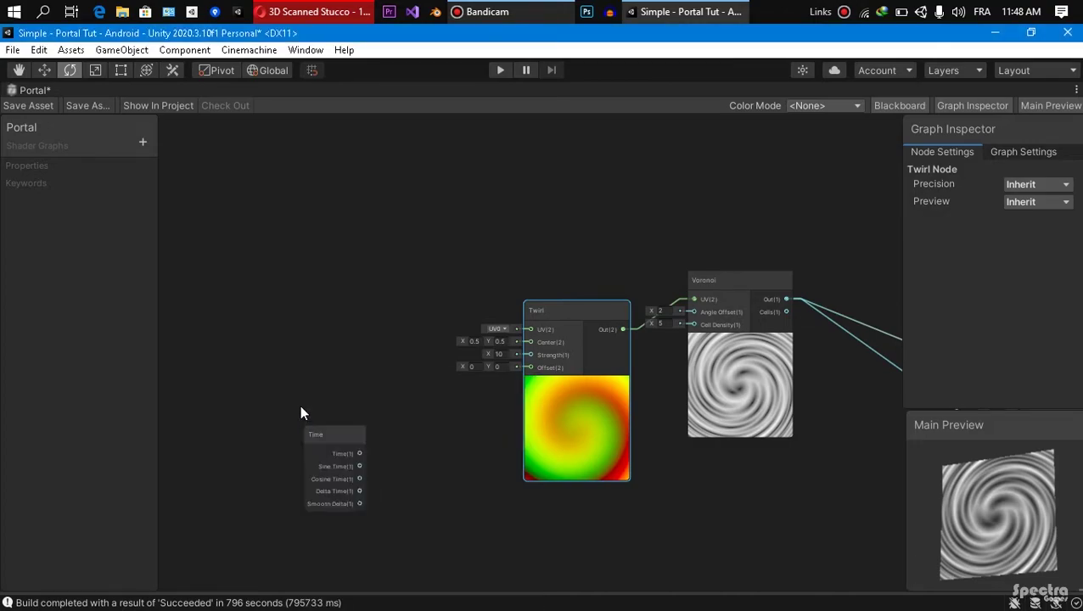
Step: Add a Float property named Time to the graph and set its default value to 0.5
{"action": "left_click", "coordinate": [145, 144]}
{"action": "left_click", "coordinate": [168, 158]}
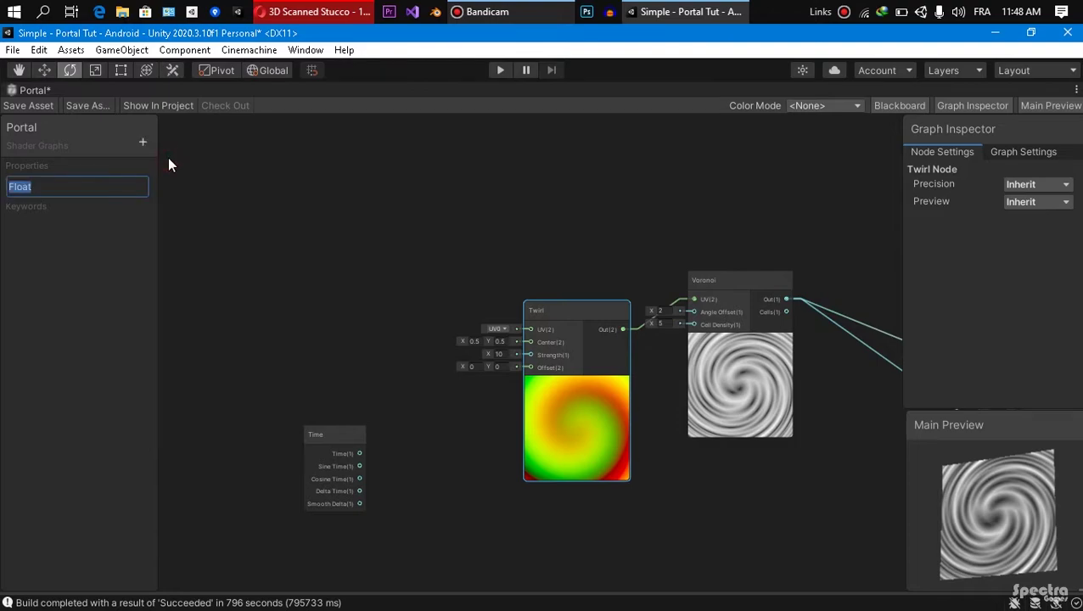
{"action": "type", "text": "Time"}
{"action": "key", "text": "Return"}
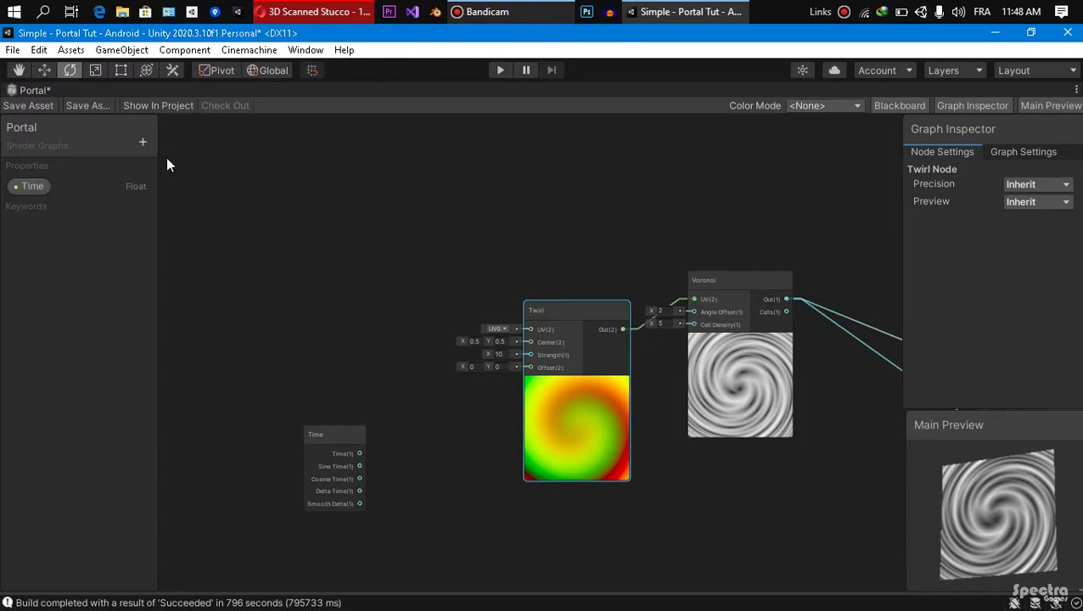
{"action": "left_click", "coordinate": [42, 185]}
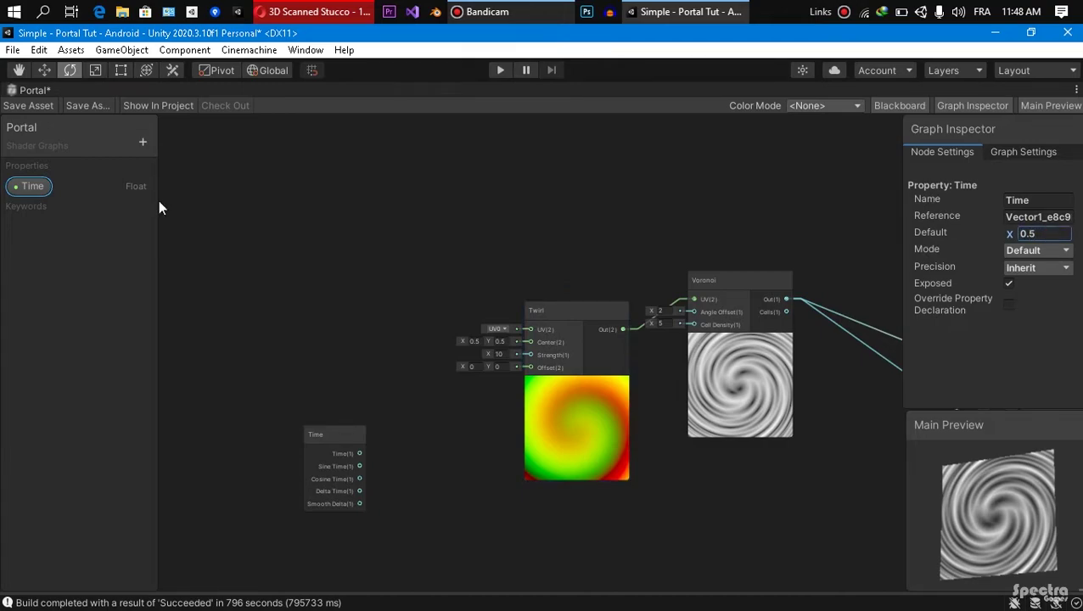
Step: Place the Time property above the Time node and combine it with the node's Time output in a new Multiply node
{"action": "left_click_drag", "start_coordinate": [323, 379], "coordinate": [322, 381]}
{"action": "scroll", "coordinate": [427, 414], "scroll_direction": "up", "scroll_amount": 4}
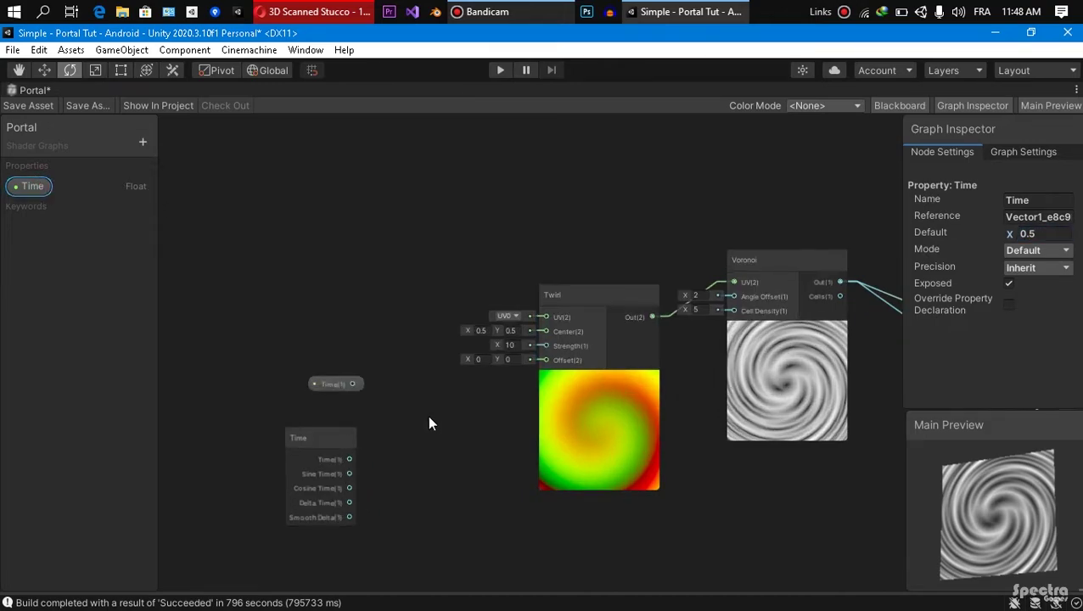
{"action": "middle_click_drag", "start_coordinate": [321, 355], "coordinate": [356, 333]}
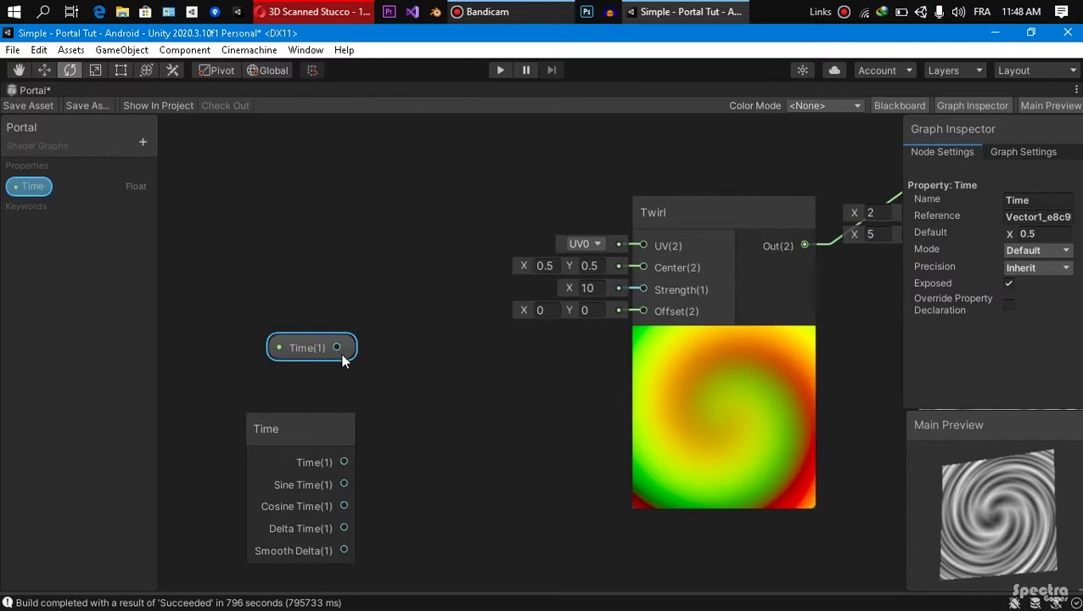
{"action": "left_click_drag", "start_coordinate": [339, 348], "coordinate": [424, 406]}
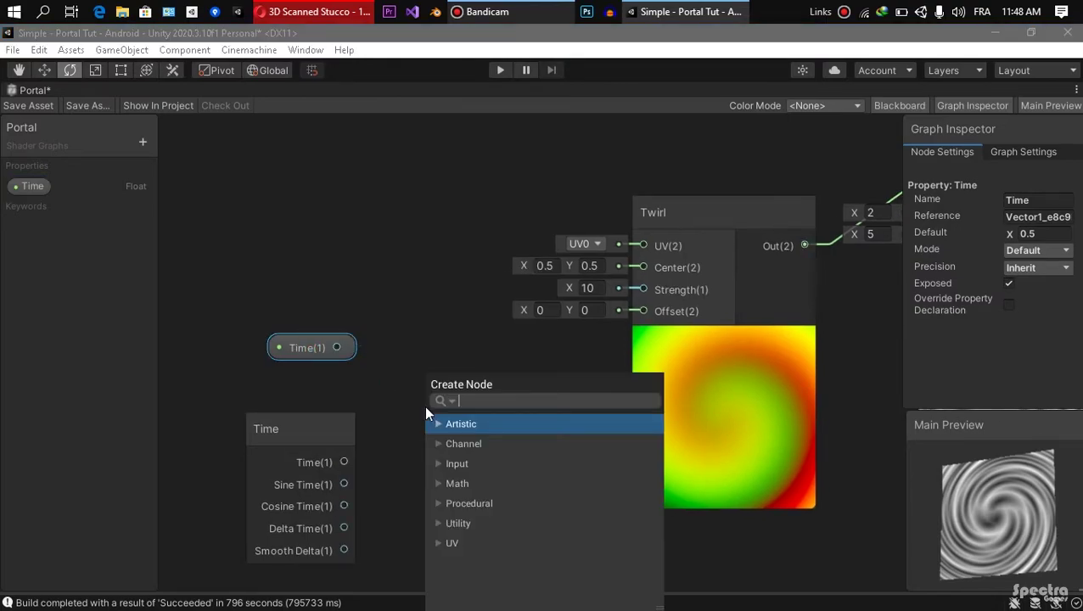
{"action": "type", "text": "multiply"}
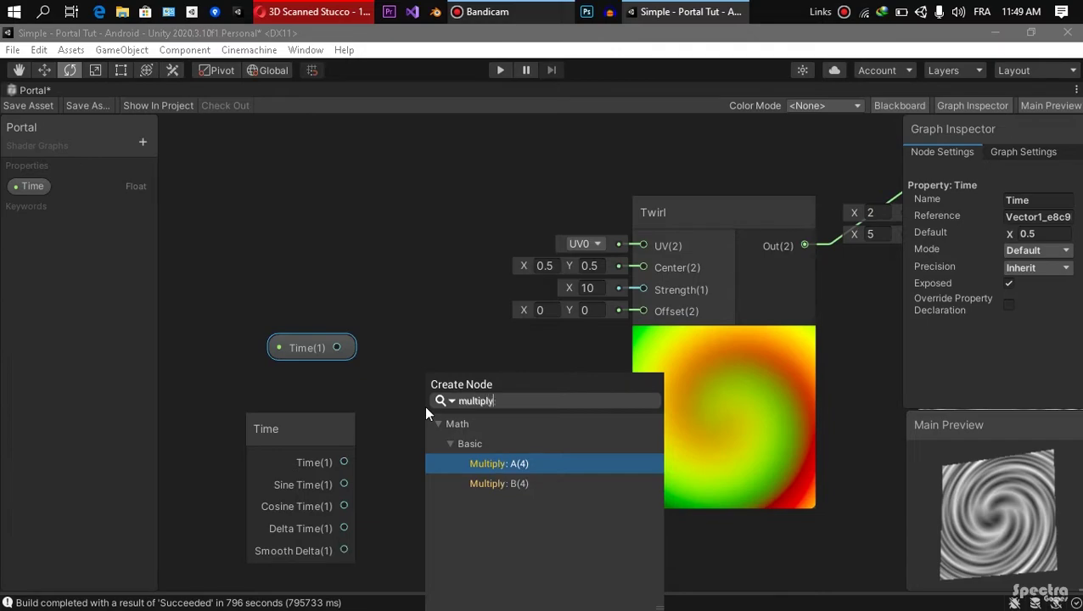
{"action": "key", "text": "Return"}
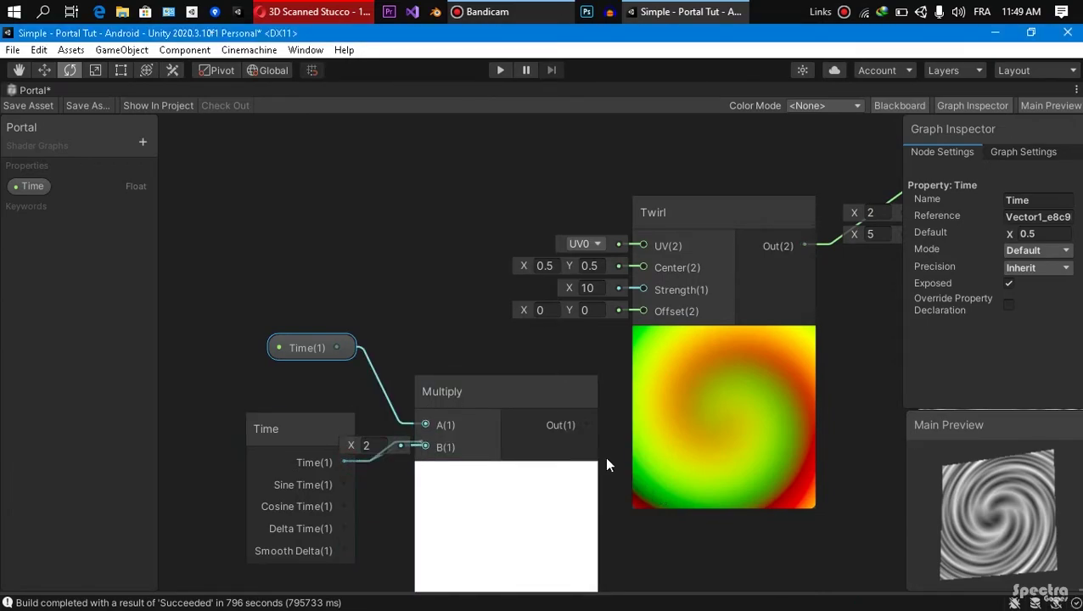
Step: Connect the Multiply Out to the Twirl Offset input, moving the Multiply node closer to its inputs and spacing the Voronoi node from Twirl
{"action": "left_click_drag", "start_coordinate": [498, 379], "coordinate": [472, 352]}
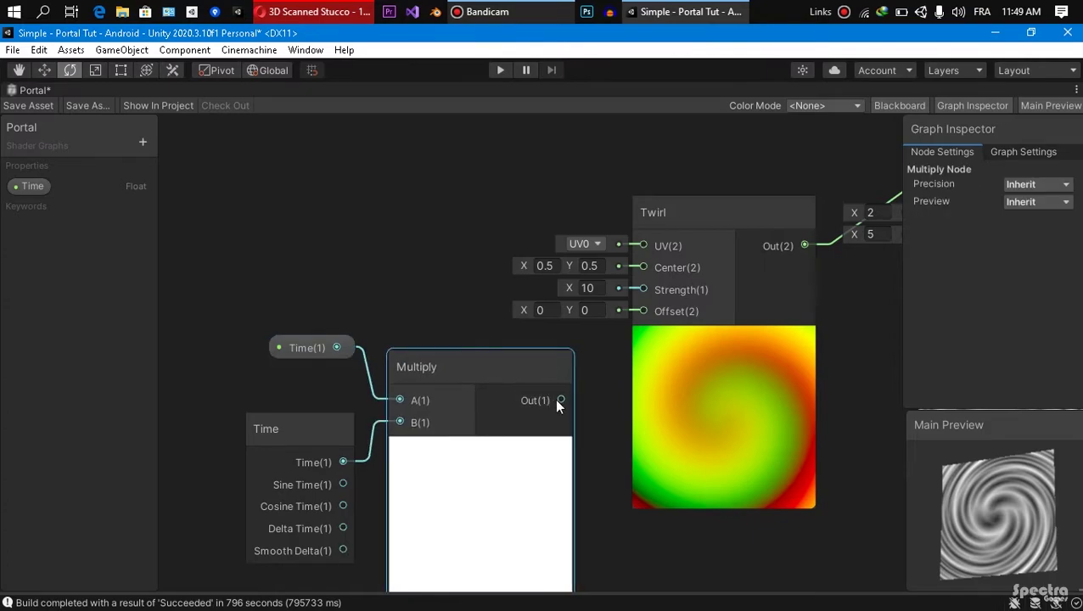
{"action": "left_click_drag", "start_coordinate": [639, 312], "coordinate": [561, 400]}
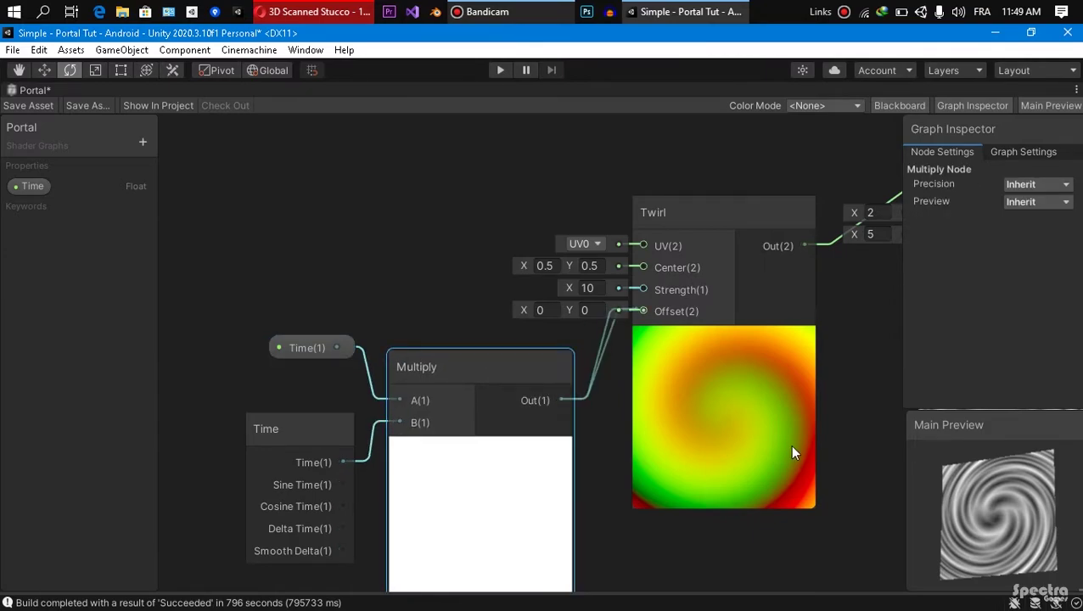
{"action": "scroll", "coordinate": [811, 426], "scroll_direction": "down", "scroll_amount": 1}
{"action": "scroll", "coordinate": [764, 418], "scroll_direction": "down", "scroll_amount": 2}
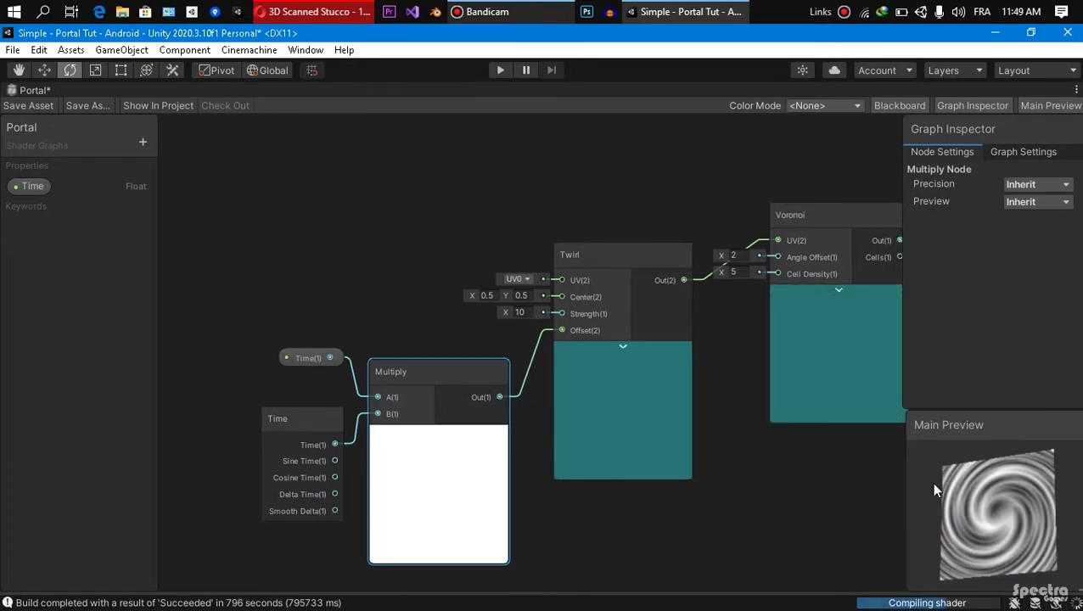
{"action": "scroll", "coordinate": [764, 480], "scroll_direction": "down", "scroll_amount": 2}
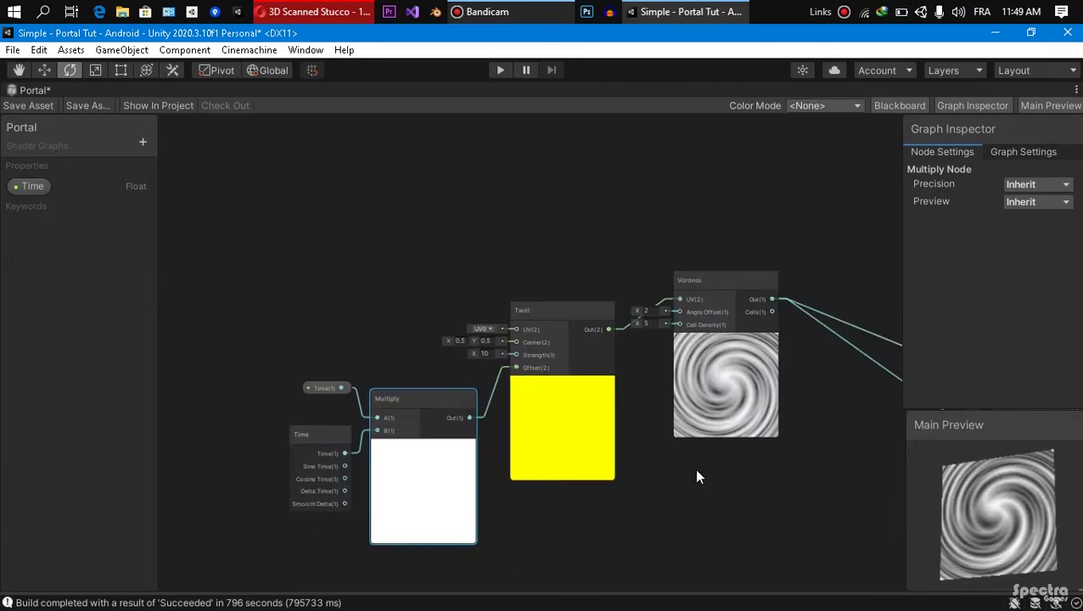
{"action": "middle_click_drag", "start_coordinate": [384, 285], "coordinate": [352, 310]}
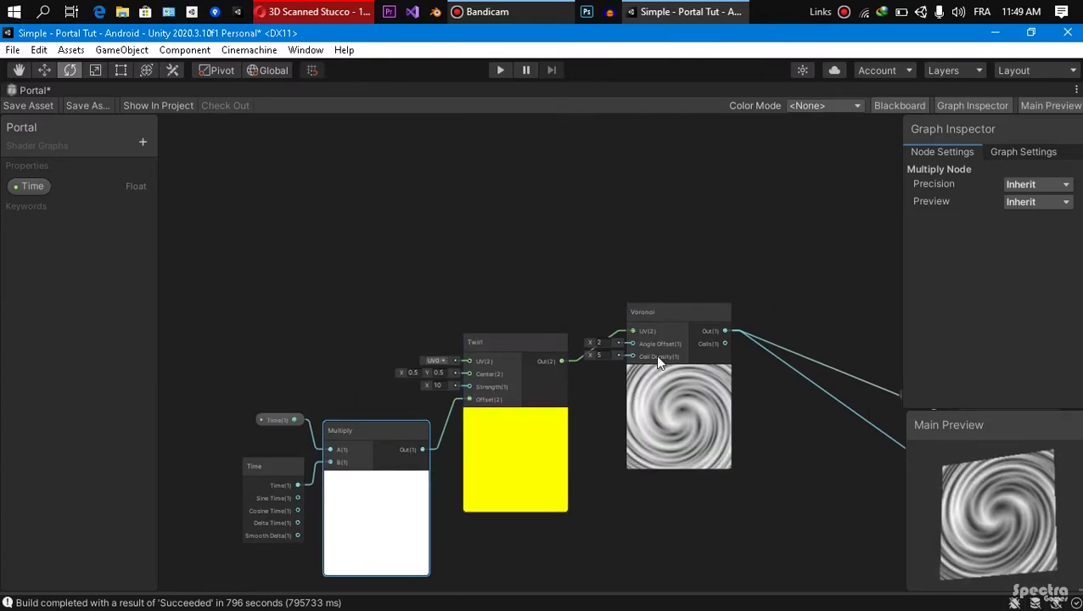
{"action": "left_click_drag", "start_coordinate": [696, 331], "coordinate": [720, 346]}
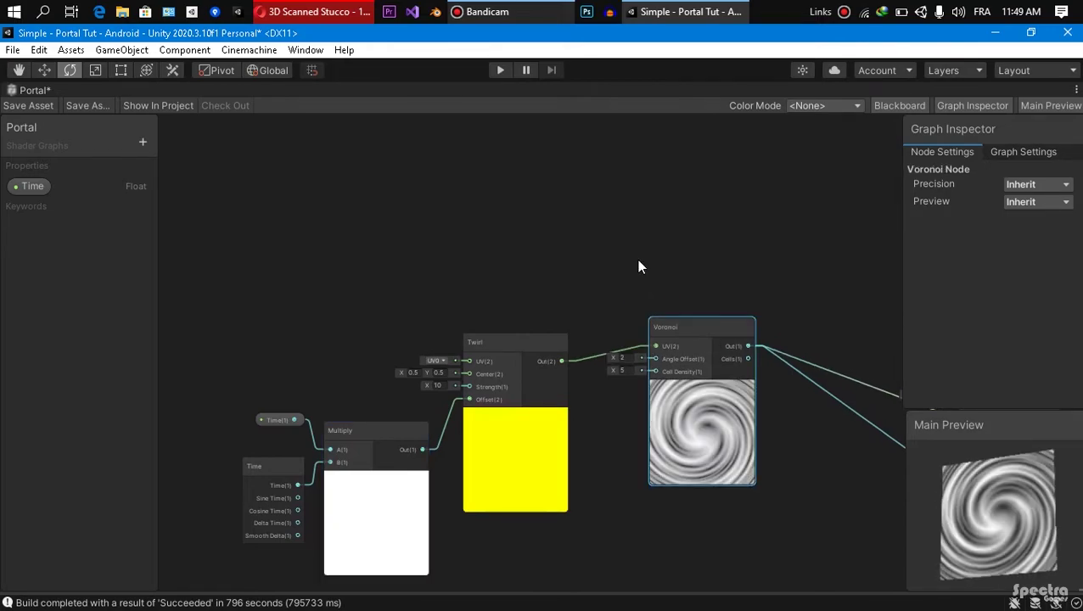
Step: Add a Float property named Cell Density to the graph and set its default value to 6
{"action": "left_click", "coordinate": [141, 146]}
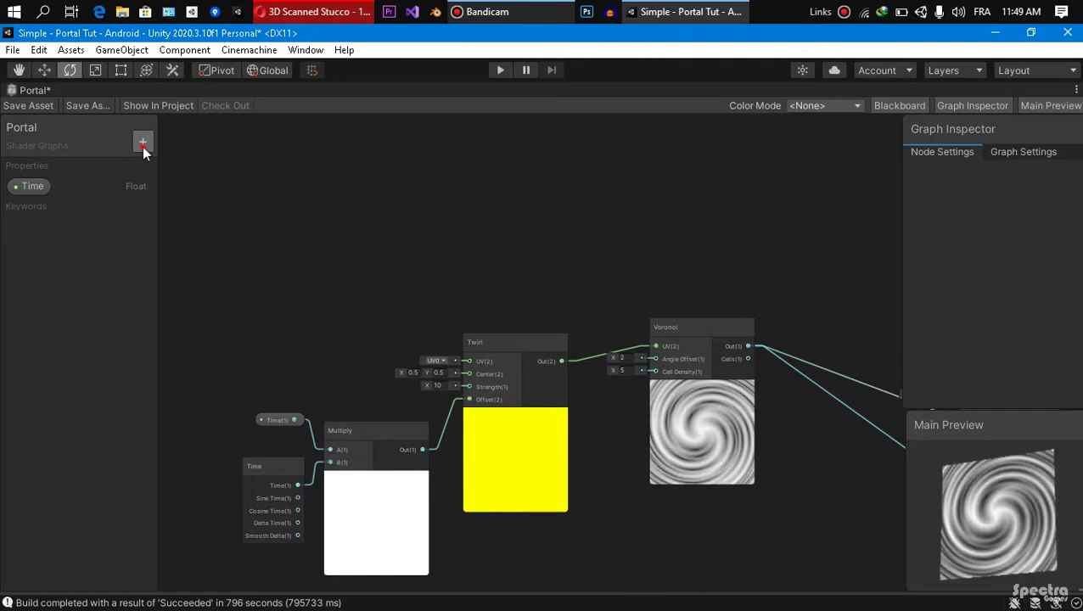
{"action": "left_click", "coordinate": [176, 164]}
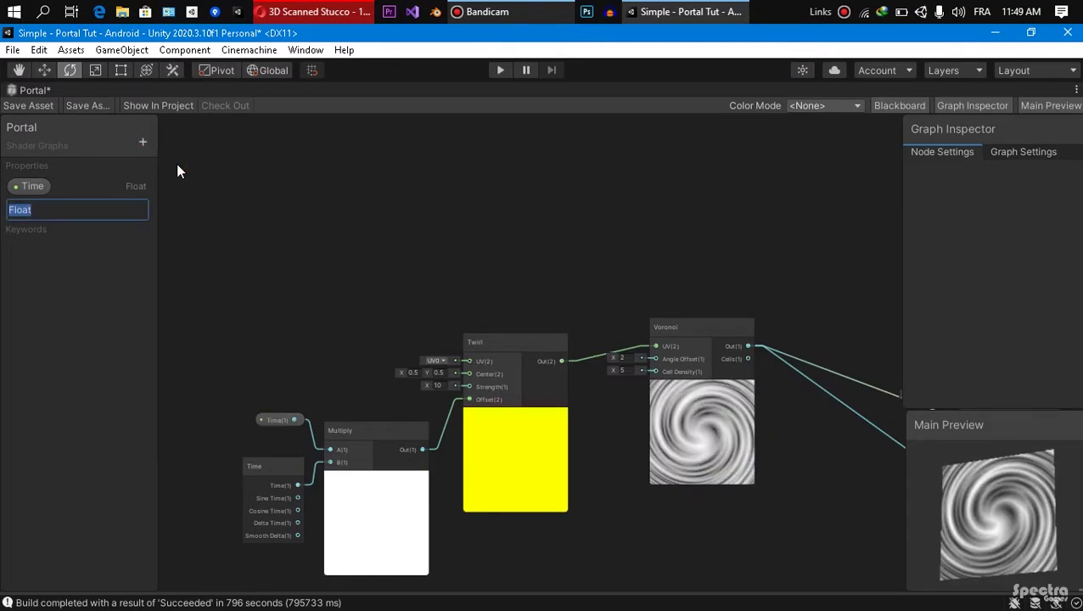
{"action": "type", "text": "Cell Dend"}
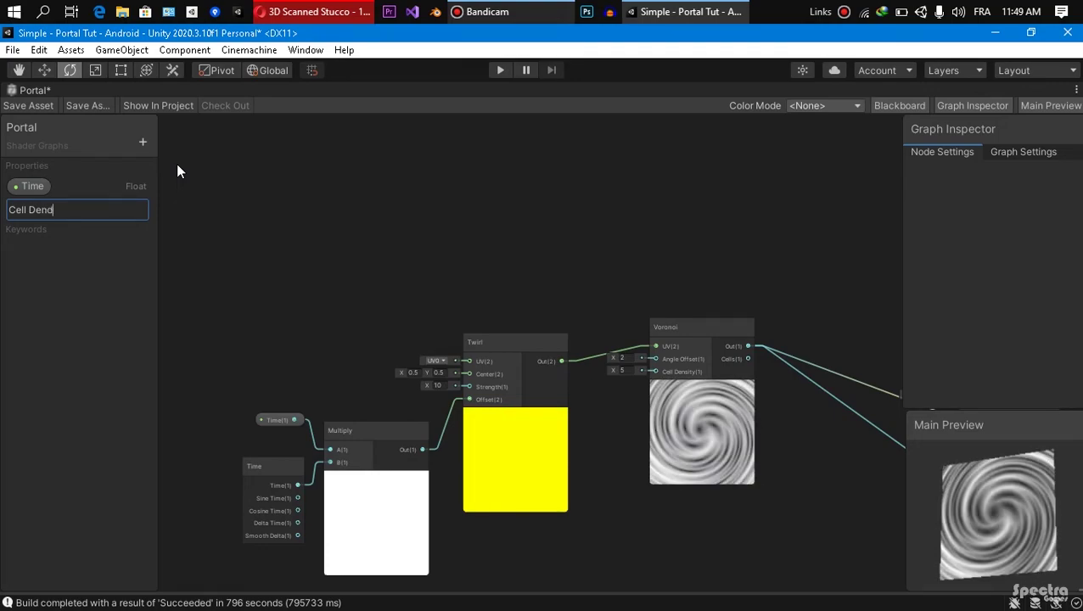
{"action": "key", "text": "BackSpace"}
{"action": "type", "text": "sity"}
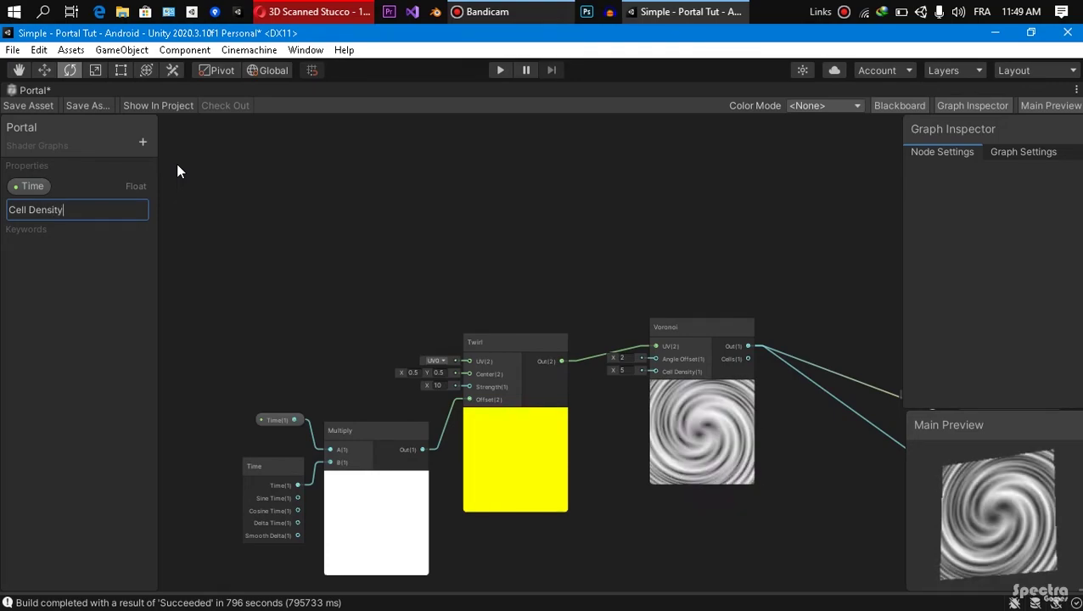
{"action": "key", "text": "Return"}
{"action": "left_click", "coordinate": [58, 214]}
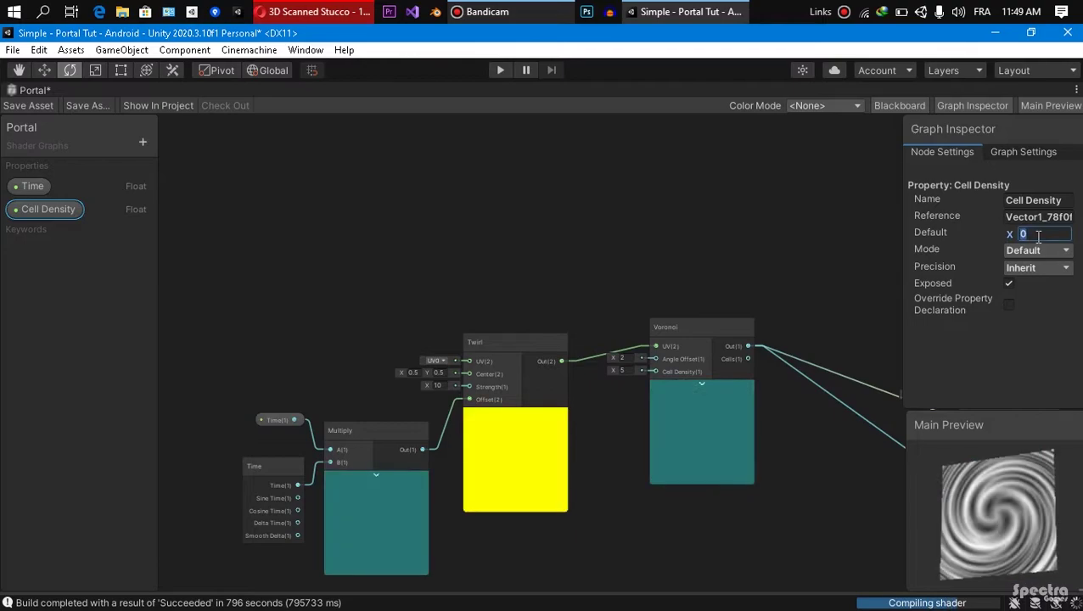
{"action": "type", "text": "6"}
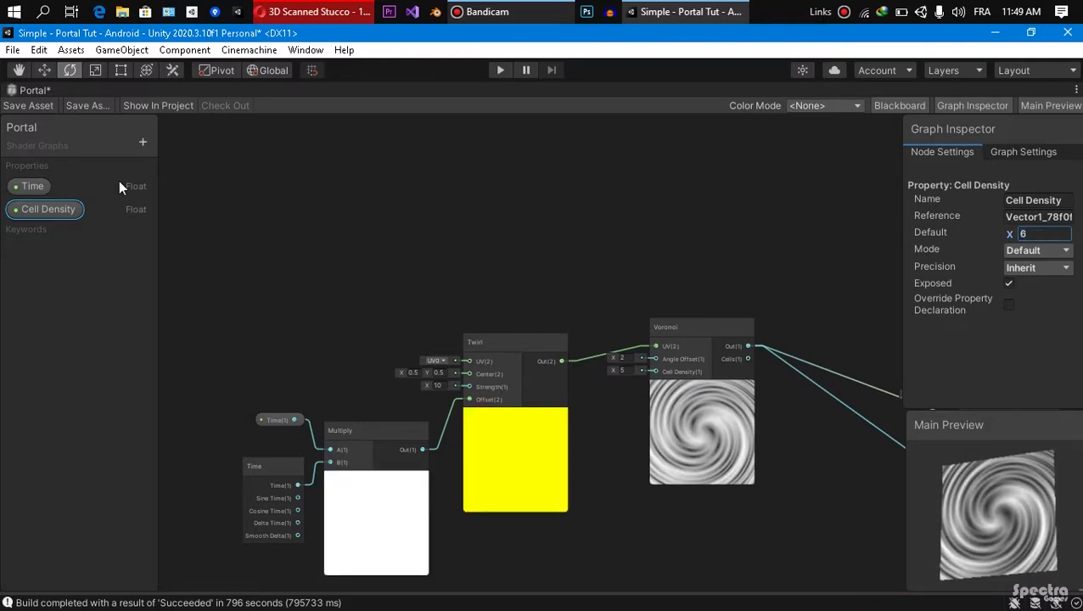
Step: Add a Float property named Twirl Strengh to the graph and set its default value to 8
{"action": "left_click", "coordinate": [141, 142]}
{"action": "left_click", "coordinate": [177, 151]}
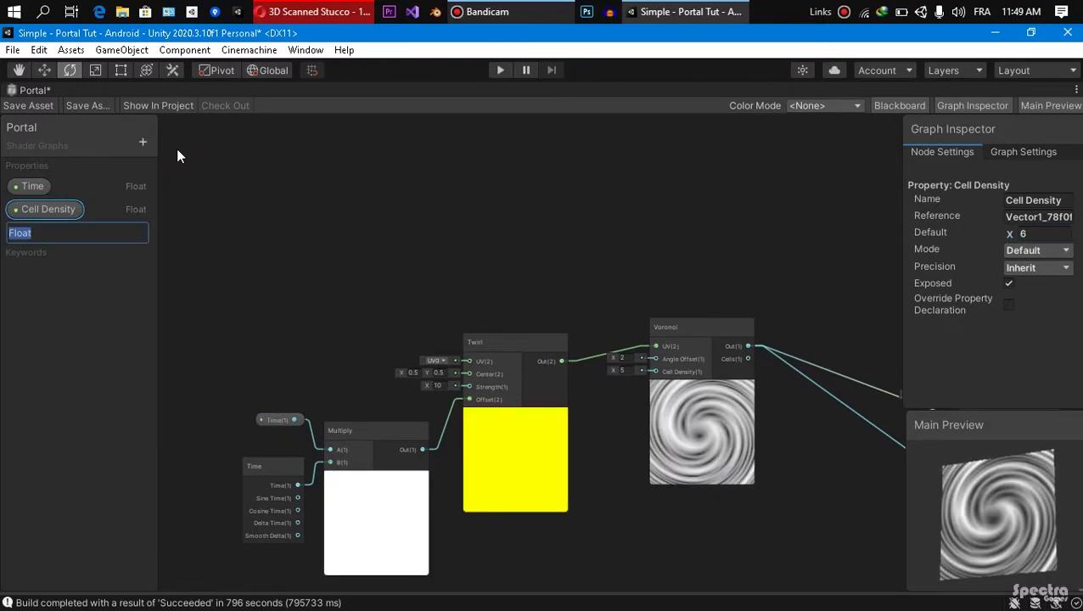
{"action": "type", "text": "Twirl"}
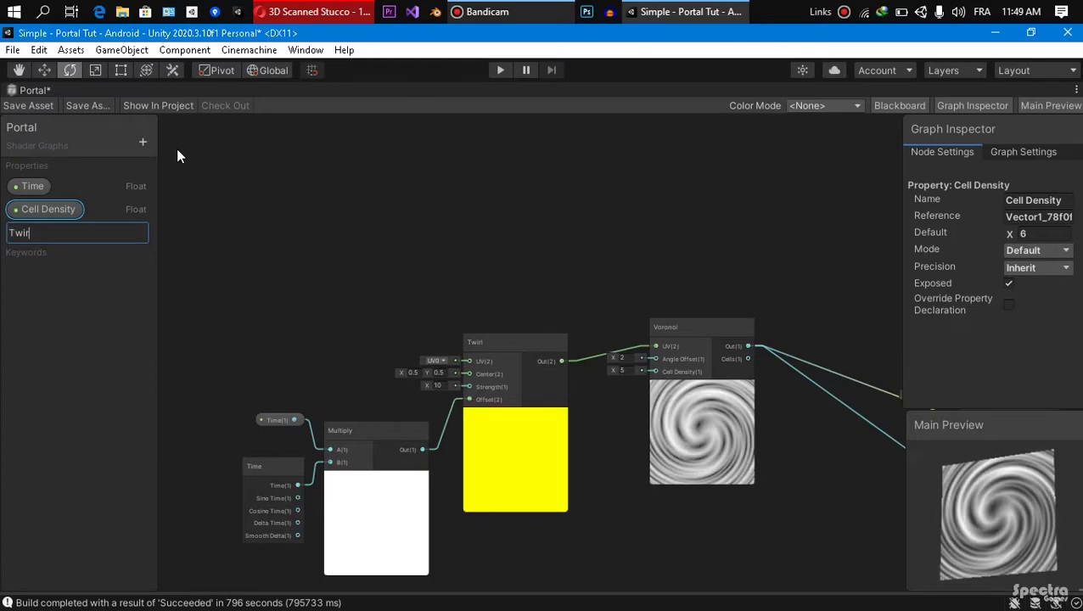
{"action": "type", "text": " Strengh"}
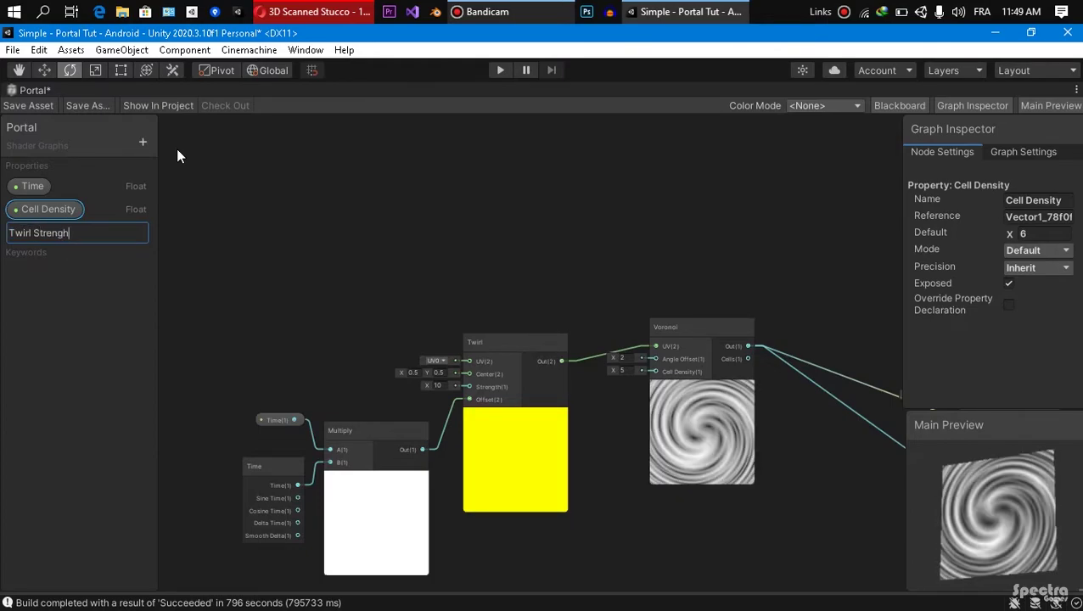
{"action": "key", "text": "Return"}
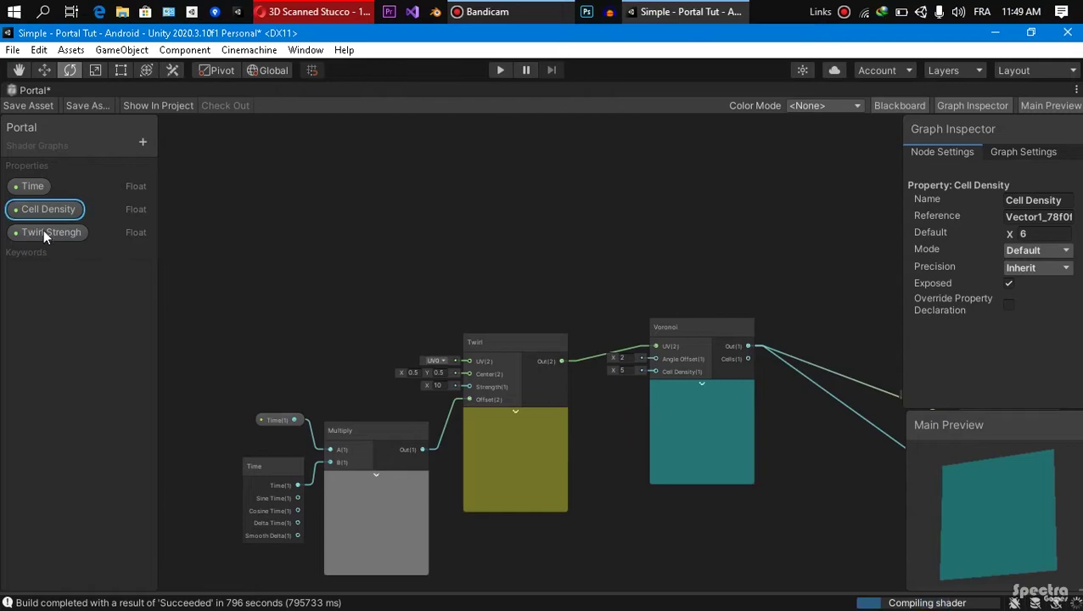
{"action": "left_click", "coordinate": [43, 231]}
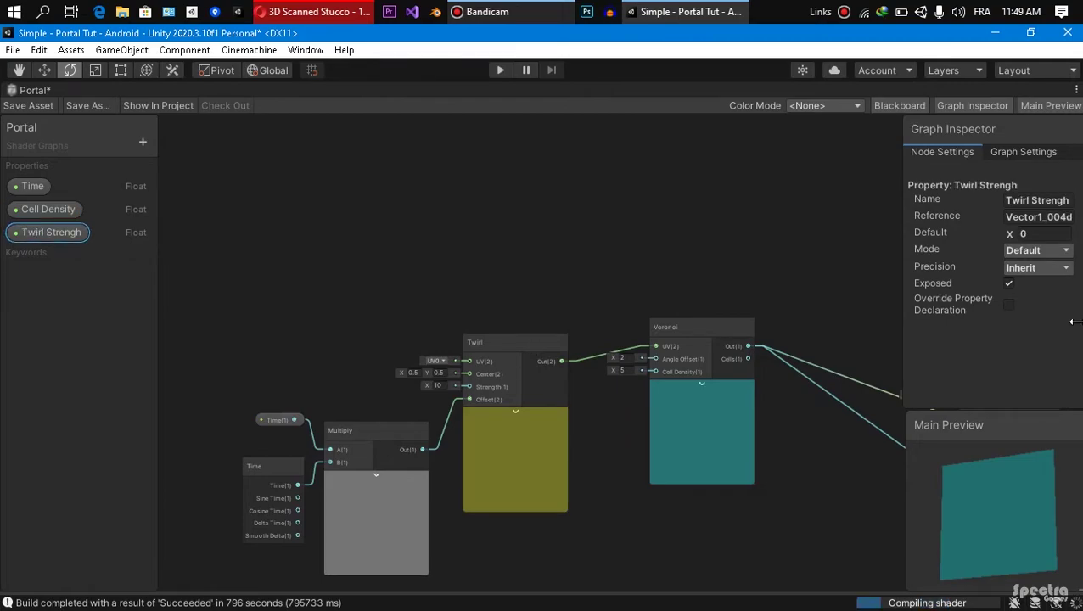
{"action": "left_click", "coordinate": [1040, 234]}
{"action": "type", "text": "8"}
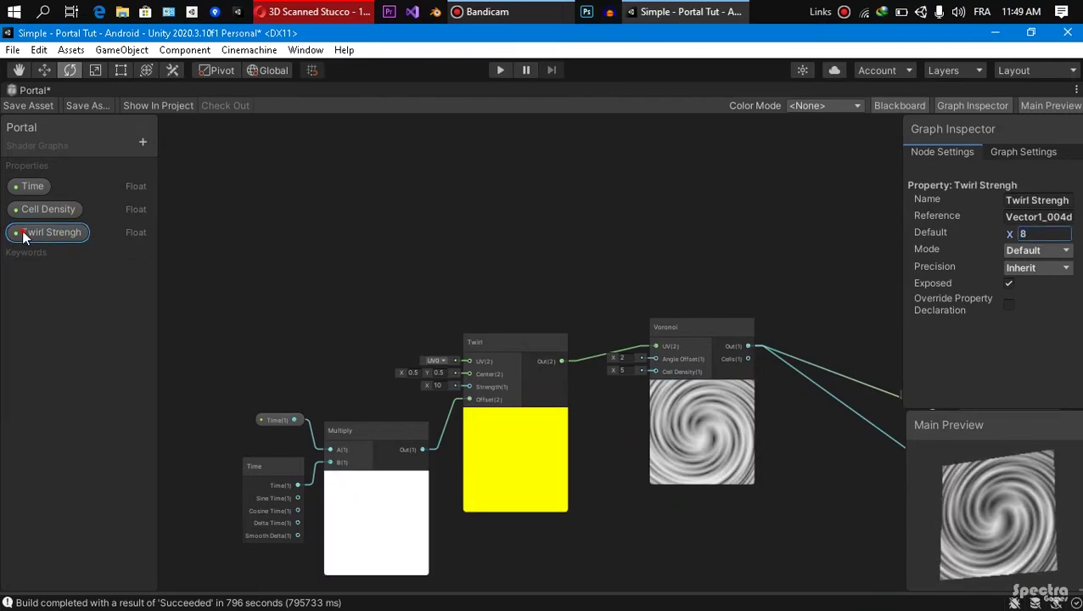
Step: Connect the Twirl Strengh property to the Twirl Strength input and the Cell Density property to the Voronoi Cell Density input
{"action": "left_click_drag", "start_coordinate": [24, 237], "coordinate": [470, 386]}
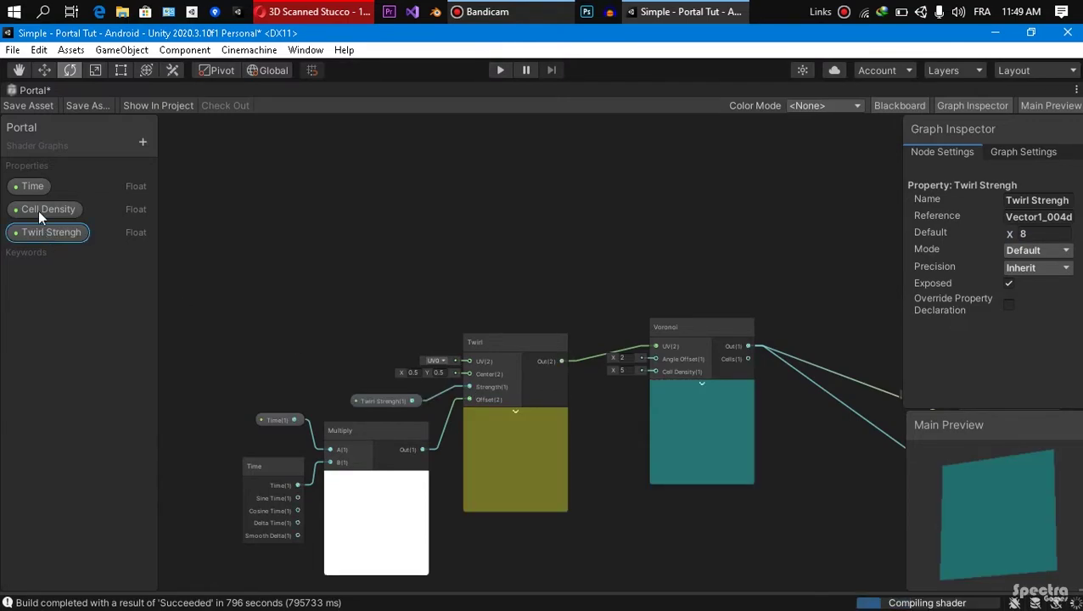
{"action": "left_click_drag", "start_coordinate": [38, 210], "coordinate": [655, 371]}
{"action": "left_click_drag", "start_coordinate": [613, 417], "coordinate": [608, 417]}
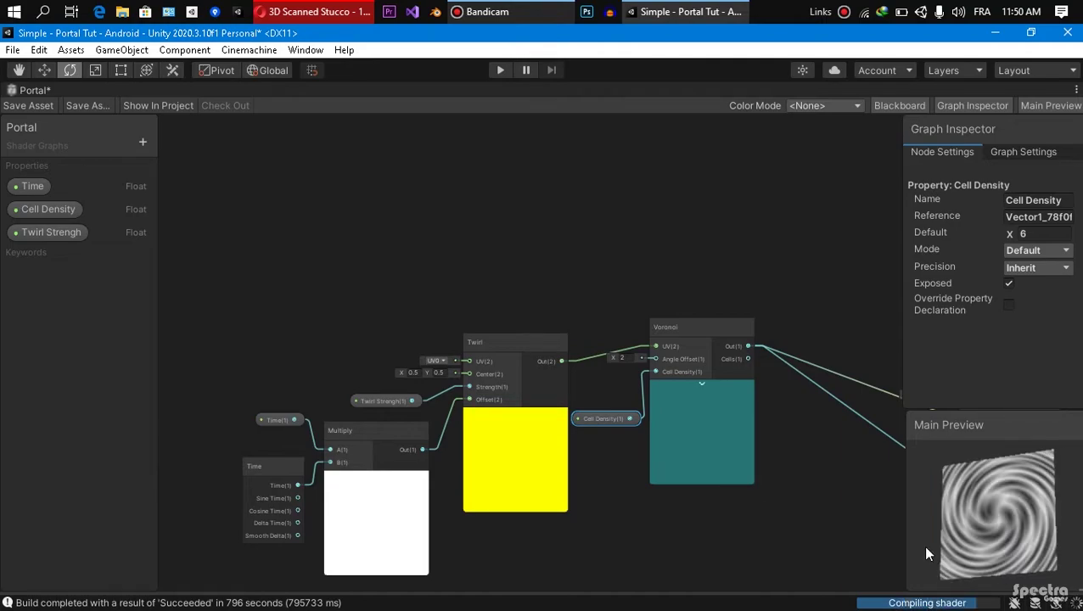
{"action": "scroll", "coordinate": [823, 519], "scroll_direction": "down", "scroll_amount": 1}
{"action": "middle_click_drag", "start_coordinate": [689, 503], "coordinate": [554, 476]}
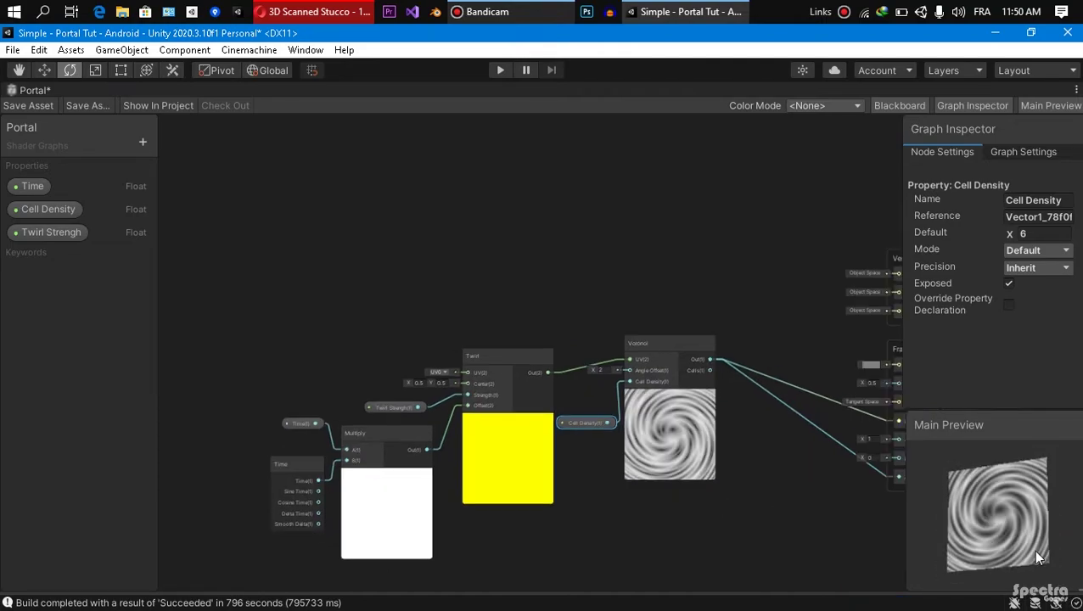
{"action": "left_click_drag", "start_coordinate": [1035, 552], "coordinate": [1020, 542]}
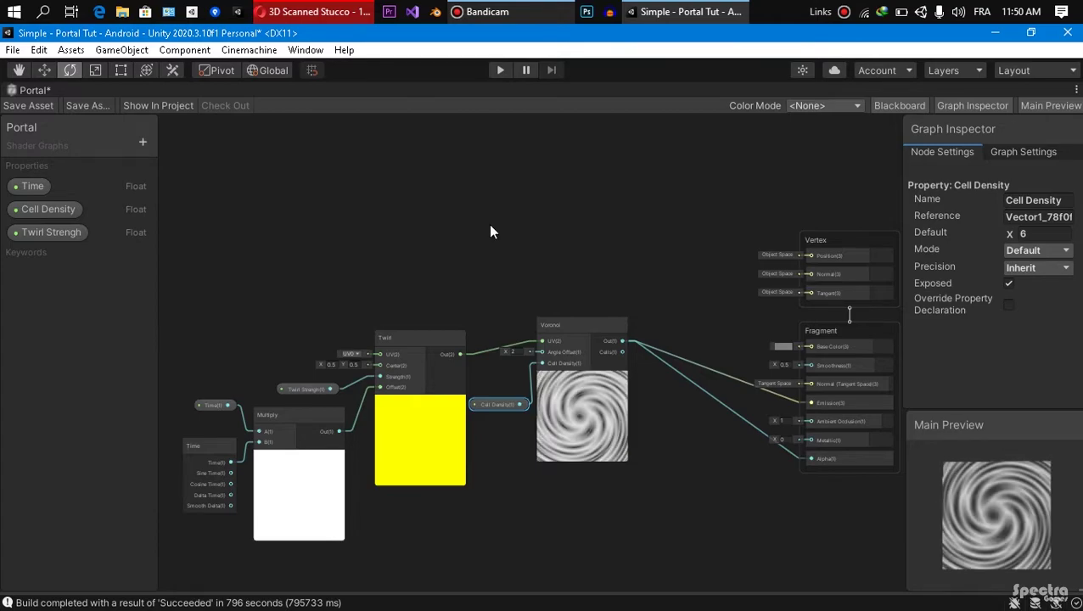
Step: Add a Texture2D property named Main Texture to the graph and assign a built-in Default texture as its default value
{"action": "scroll", "coordinate": [499, 234], "scroll_direction": "down", "scroll_amount": 1}
{"action": "middle_click_drag", "start_coordinate": [499, 233], "coordinate": [619, 242]}
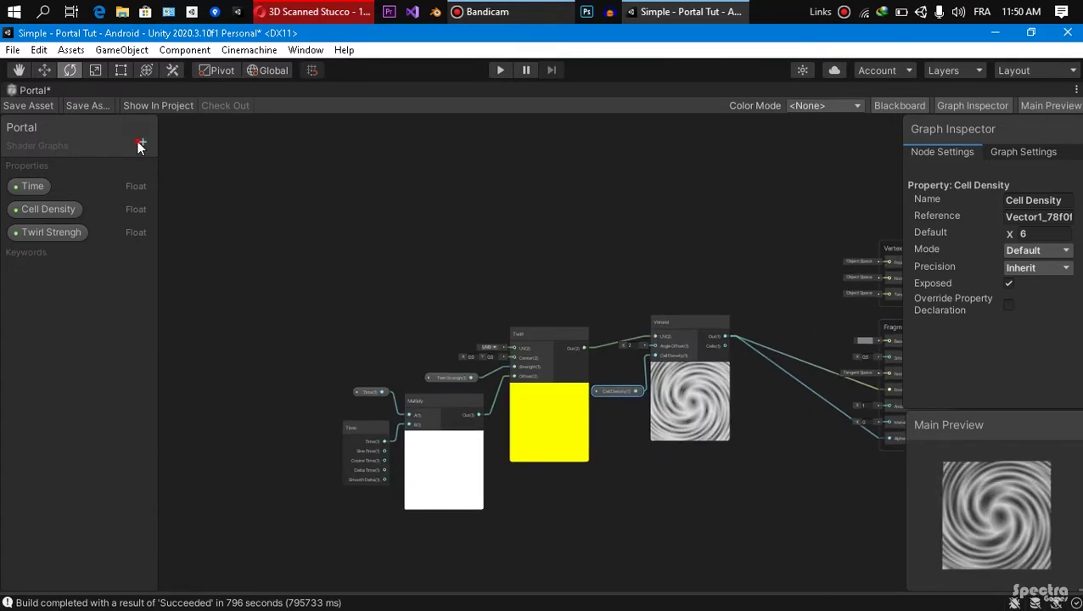
{"action": "left_click", "coordinate": [142, 145]}
{"action": "left_click", "coordinate": [216, 276]}
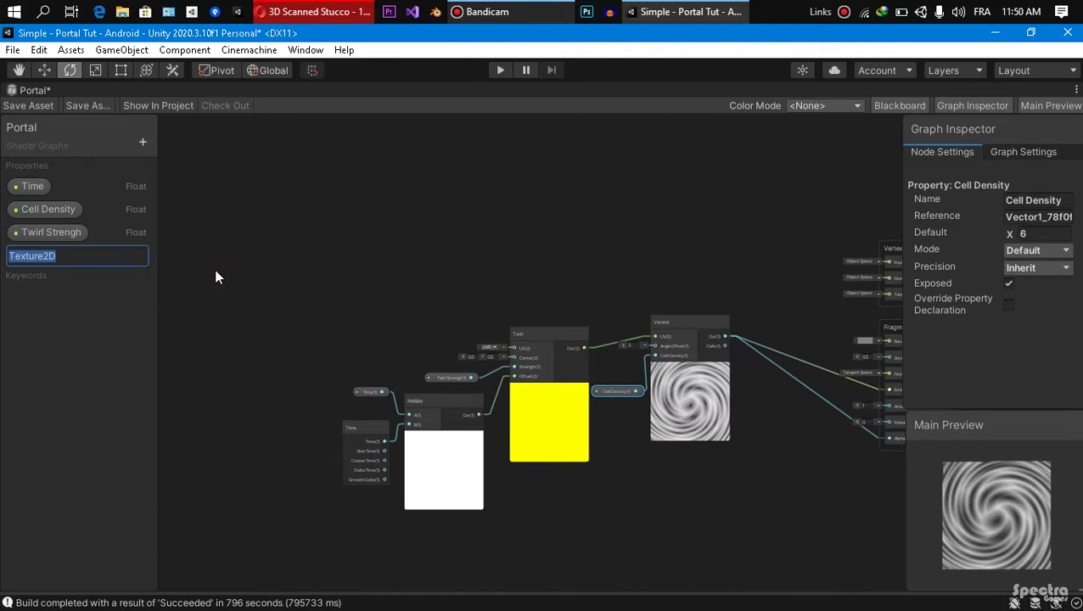
{"action": "type", "text": "Mai"}
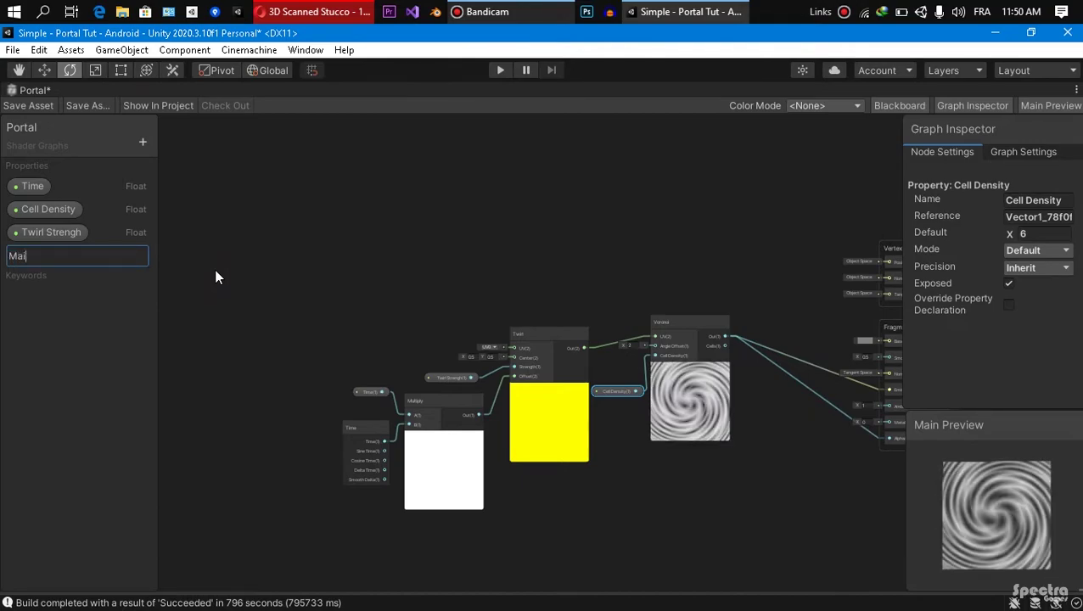
{"action": "type", "text": "n Texture"}
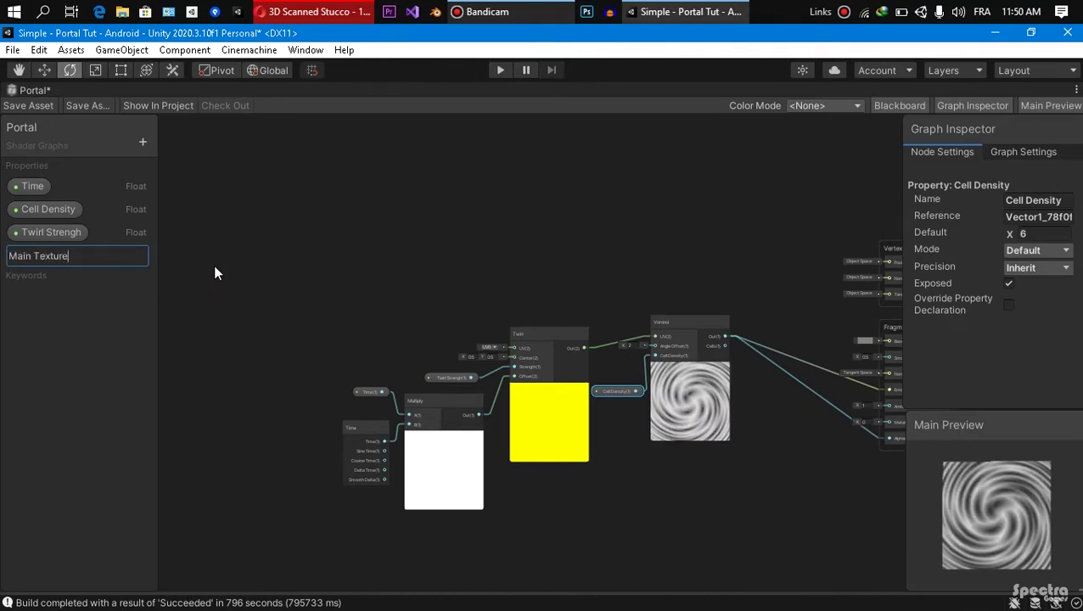
{"action": "key", "text": "Return"}
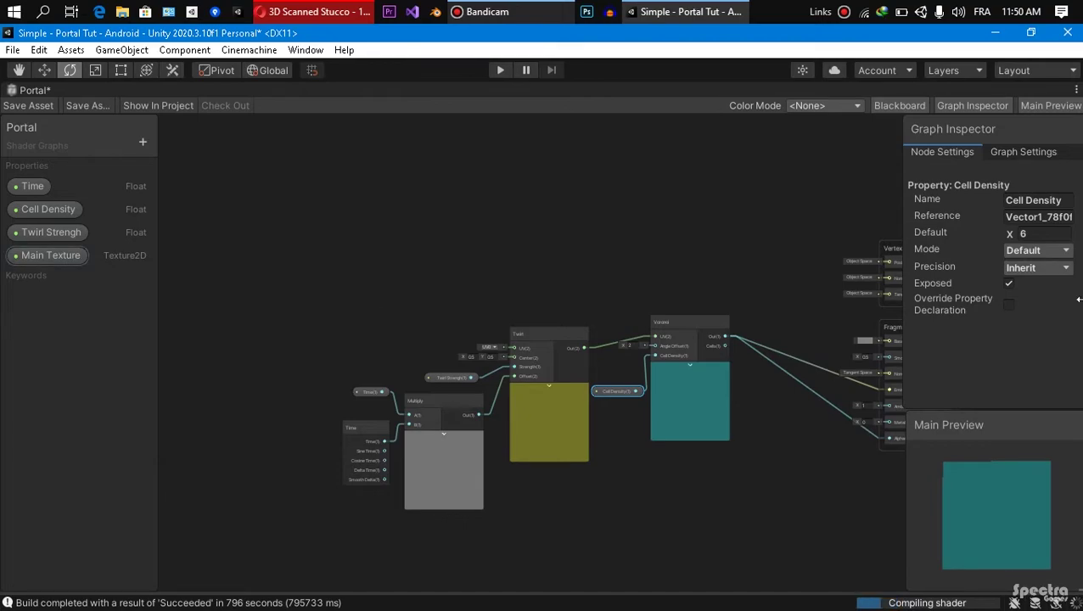
{"action": "left_click", "coordinate": [1064, 233]}
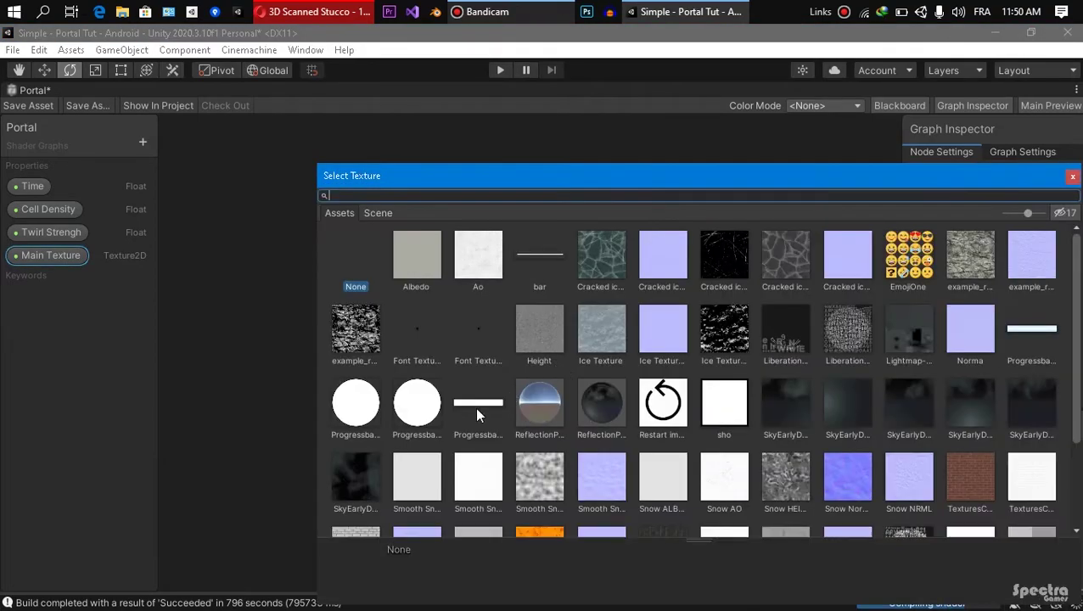
{"action": "scroll", "coordinate": [475, 407], "scroll_direction": "down", "scroll_amount": 3}
{"action": "double_click", "coordinate": [427, 476]}
Step: Place the Main Texture property in the graph and feed it into the Texture input of a new Sample Texture 2D node
{"action": "left_click_drag", "start_coordinate": [51, 255], "coordinate": [416, 234]}
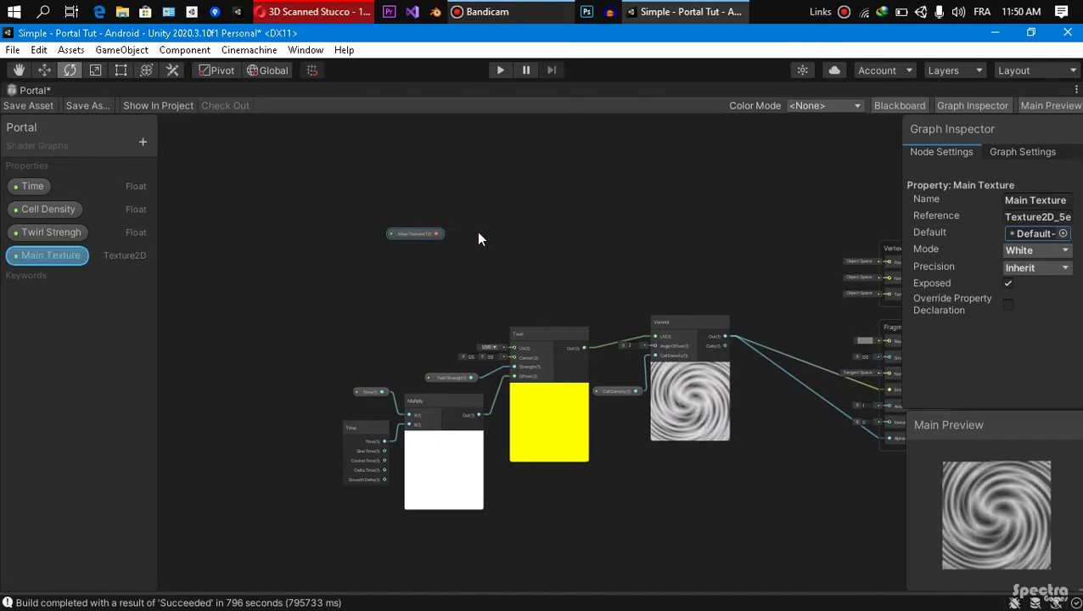
{"action": "key", "text": "space"}
{"action": "type", "text": "sampl"}
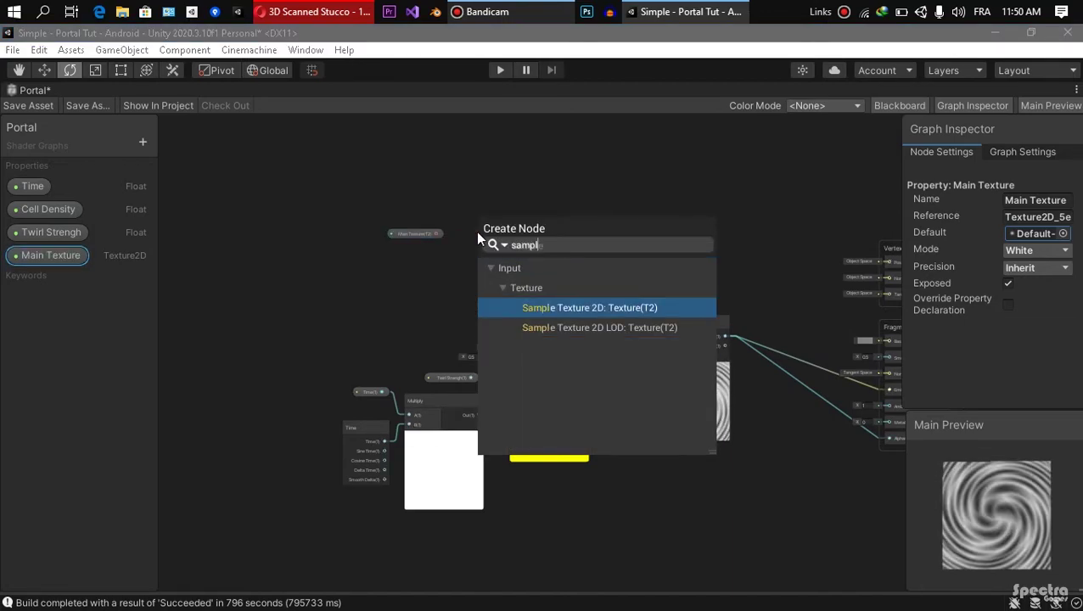
{"action": "type", "text": "e"}
{"action": "key", "text": "Return"}
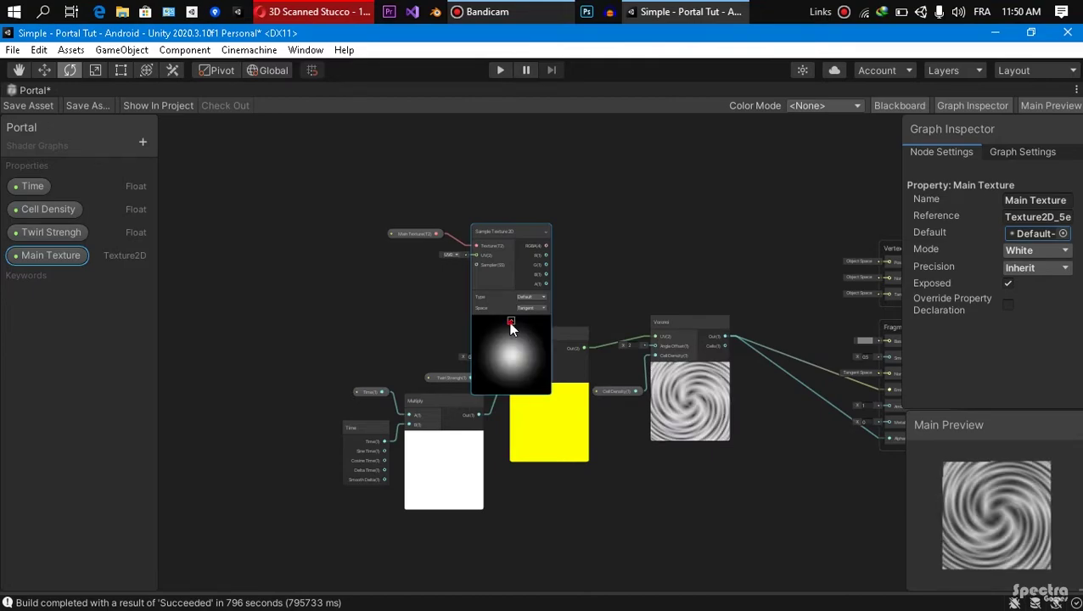
Step: Collapse the preview of the Sample Texture 2D node and move the node above the Voronoi node
{"action": "left_click", "coordinate": [511, 321]}
{"action": "scroll", "coordinate": [669, 264], "scroll_direction": "up", "scroll_amount": 3}
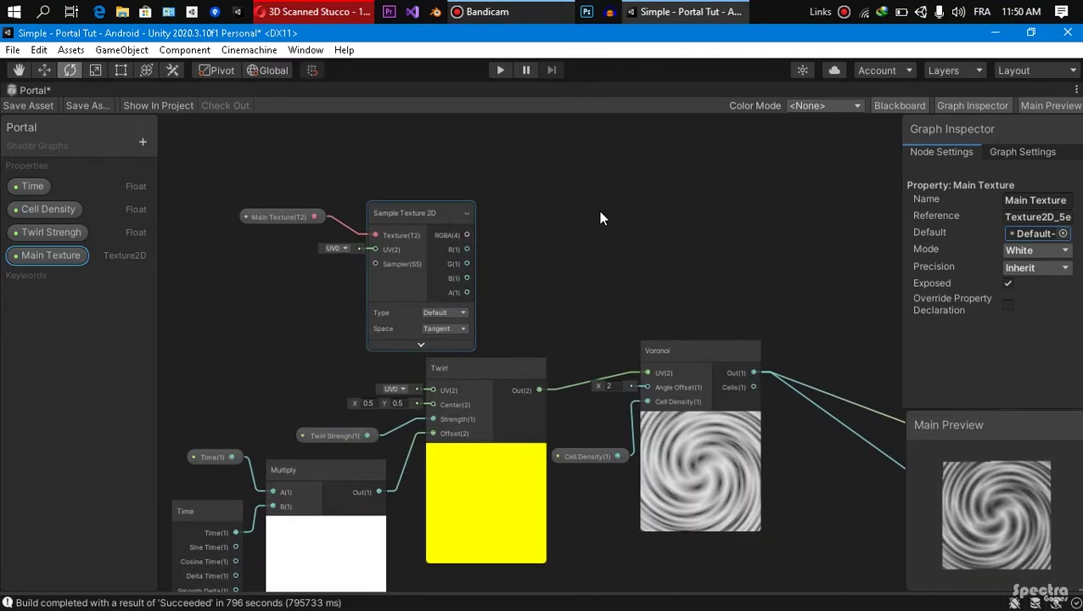
{"action": "left_click_drag", "start_coordinate": [426, 213], "coordinate": [698, 178]}
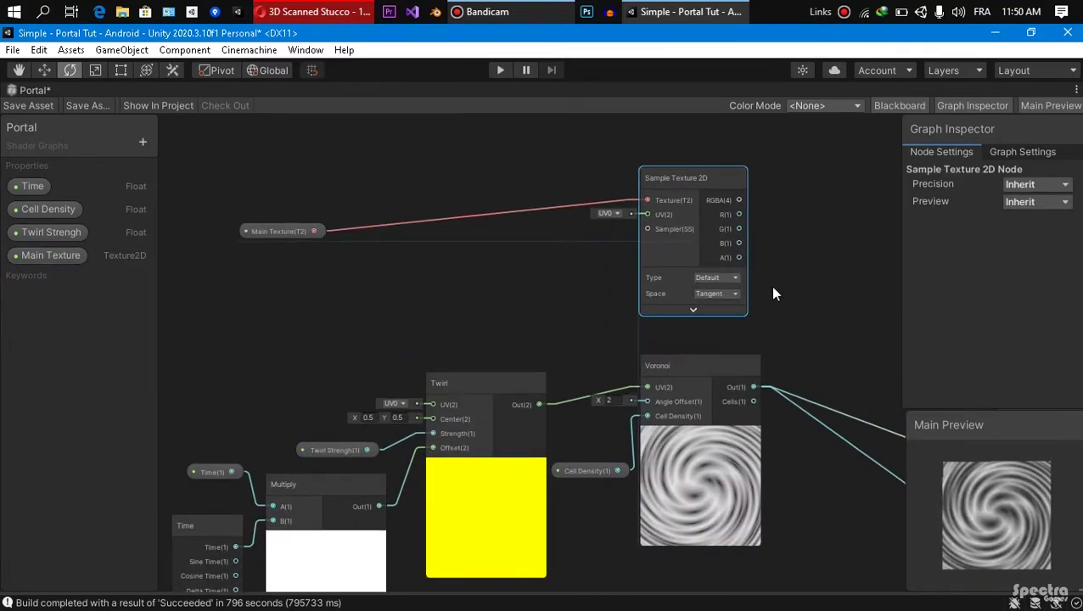
{"action": "scroll", "coordinate": [724, 299], "scroll_direction": "down", "scroll_amount": 1}
{"action": "middle_click_drag", "start_coordinate": [623, 212], "coordinate": [501, 213]}
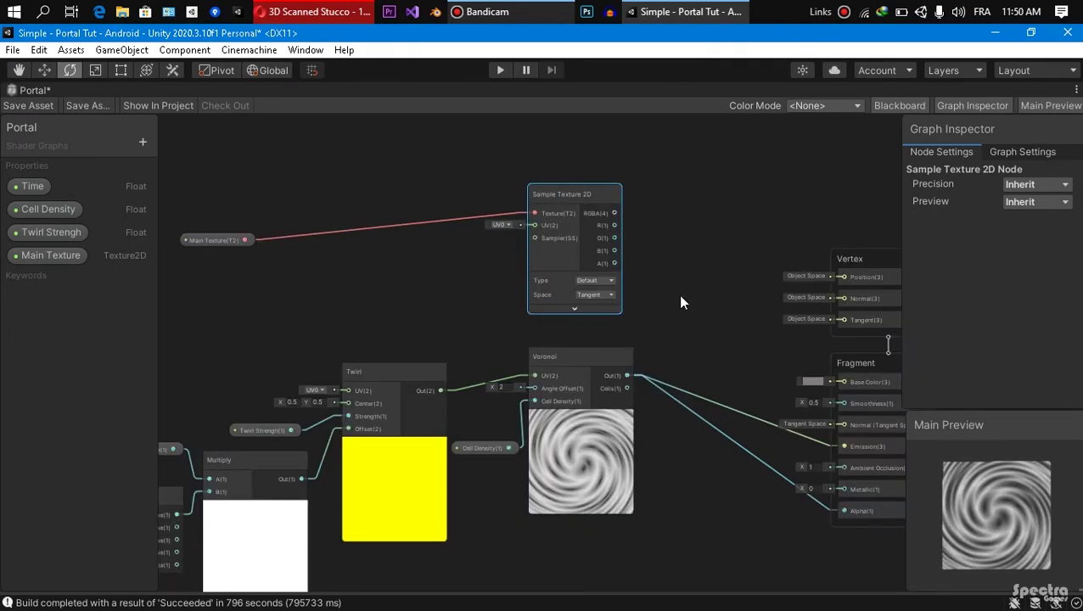
Step: Add a Multiply node with the Sample Texture 2D RGBA output in A and the Voronoi output in B
{"action": "key", "text": "space"}
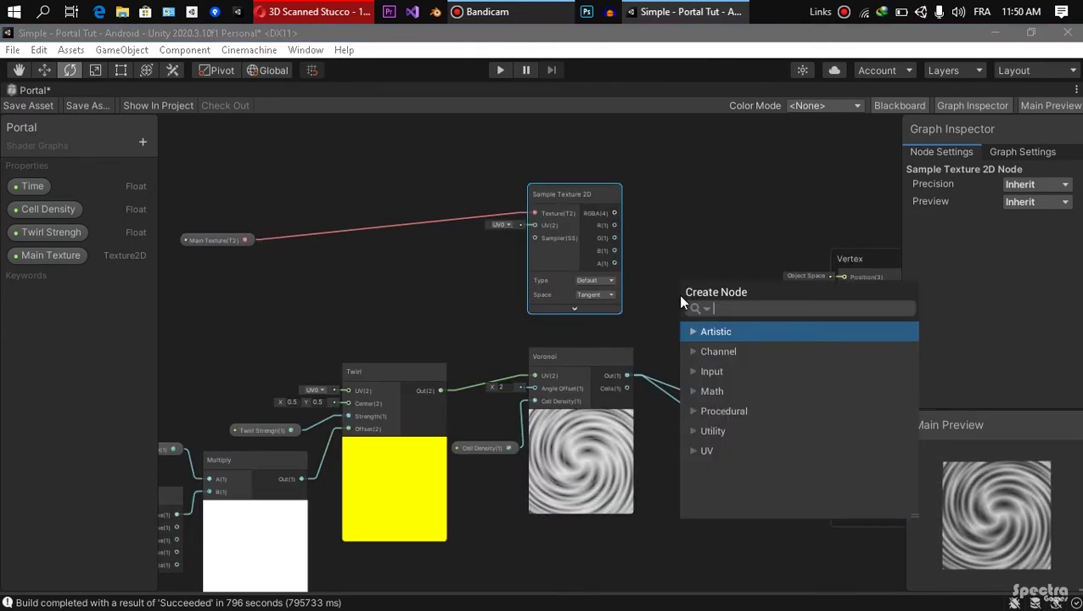
{"action": "type", "text": "multiply"}
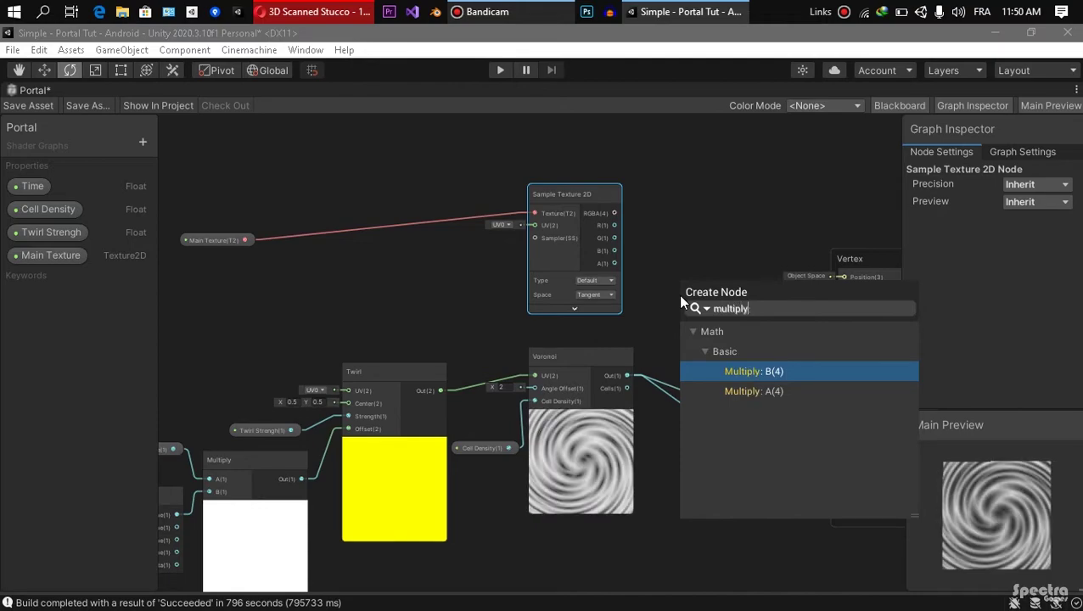
{"action": "key", "text": "Return"}
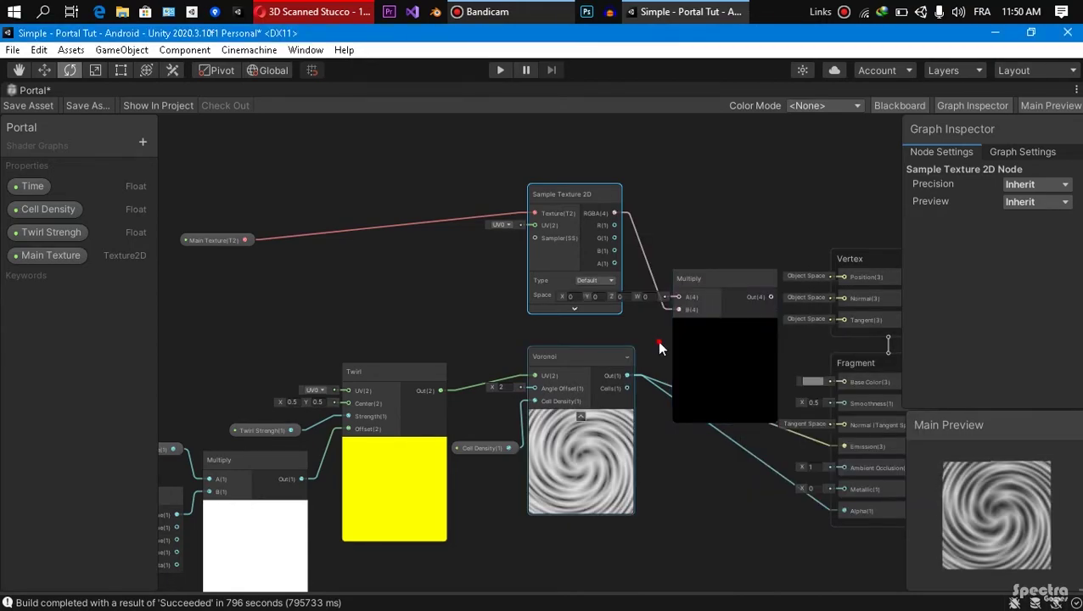
{"action": "left_click", "coordinate": [658, 342]}
{"action": "left_click_drag", "start_coordinate": [678, 312], "coordinate": [679, 310]}
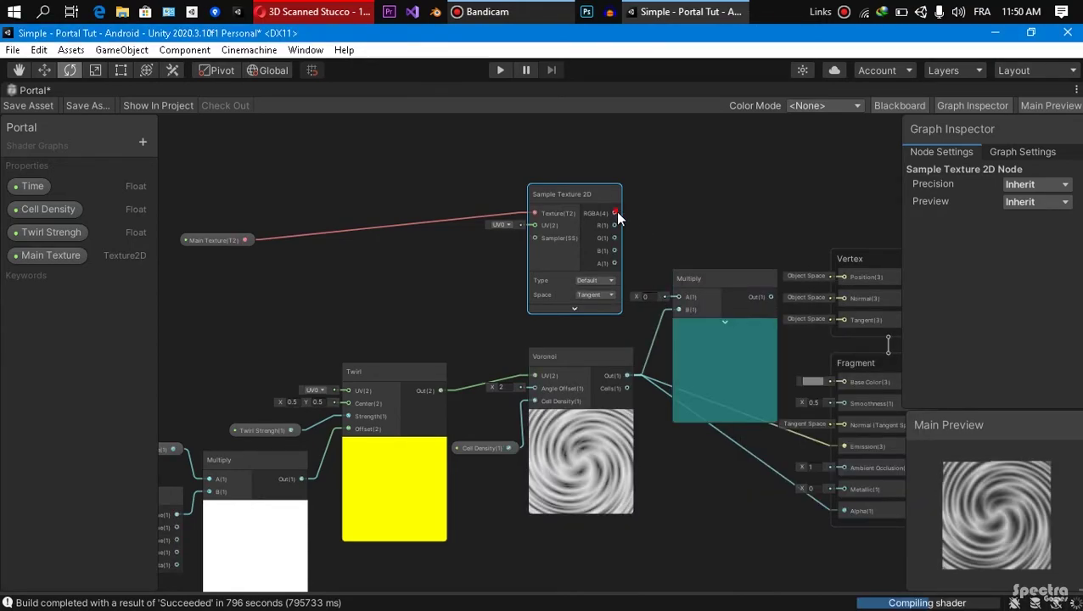
{"action": "left_click_drag", "start_coordinate": [615, 213], "coordinate": [679, 296]}
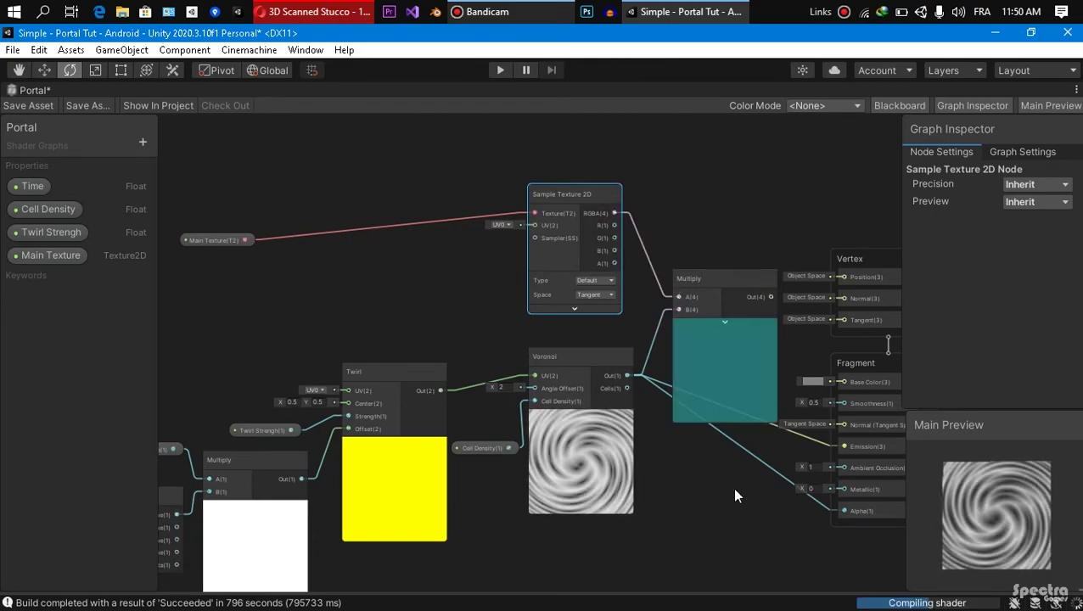
Step: Connect the output of the texture-Voronoi Multiply node to the Emission and Alpha inputs of the Fragment block and rotate the main preview
{"action": "scroll", "coordinate": [732, 407], "scroll_direction": "down", "scroll_amount": 1}
{"action": "middle_click_drag", "start_coordinate": [767, 313], "coordinate": [703, 307]}
{"action": "left_click_drag", "start_coordinate": [704, 306], "coordinate": [767, 436]}
{"action": "left_click_drag", "start_coordinate": [698, 305], "coordinate": [768, 488]}
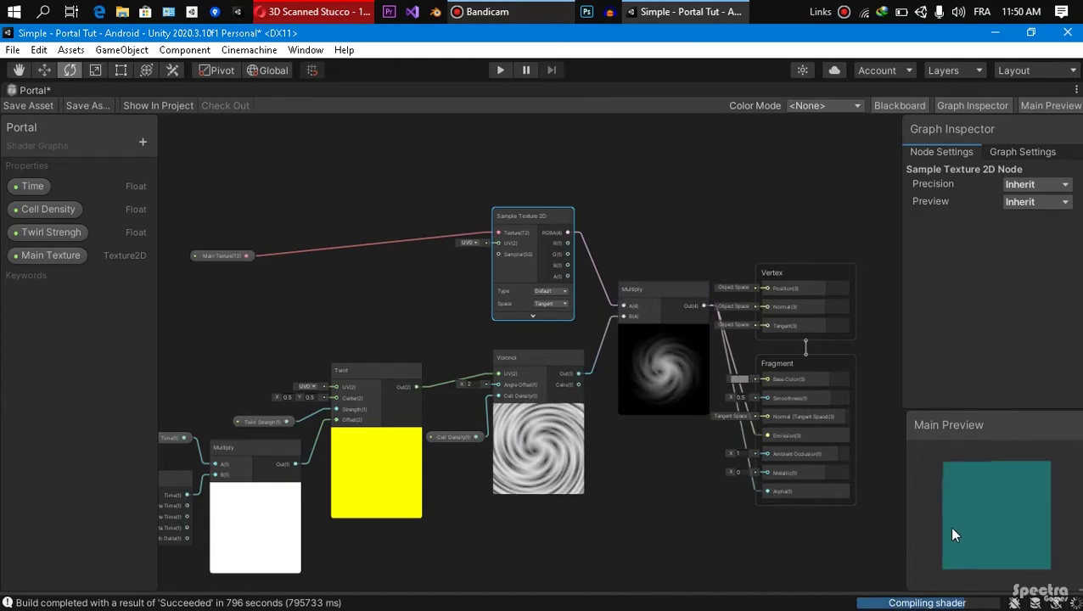
{"action": "scroll", "coordinate": [975, 518], "scroll_direction": "down", "scroll_amount": 1}
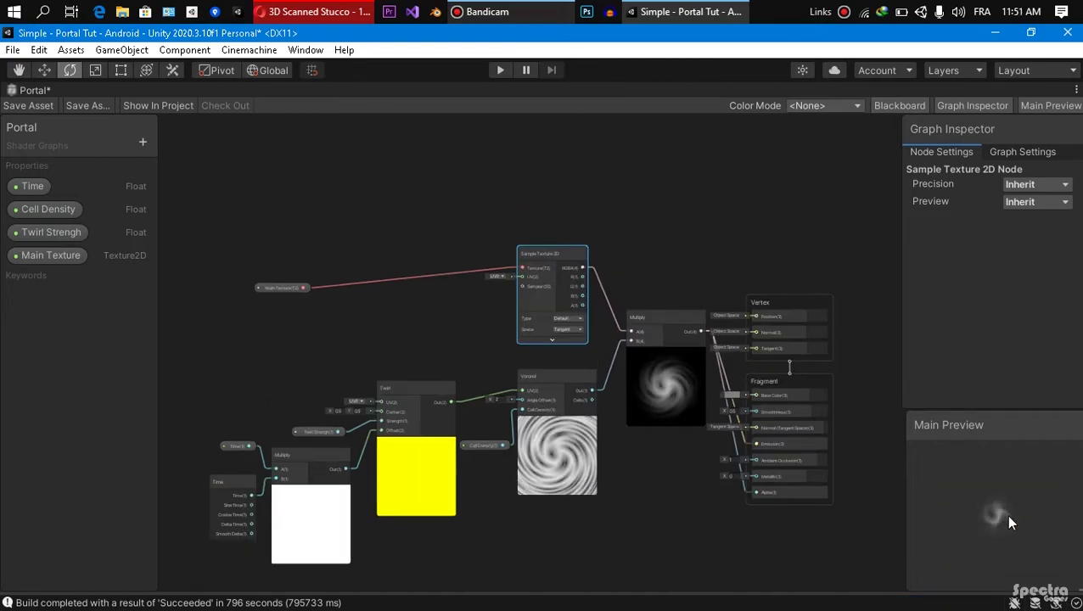
{"action": "left_click_drag", "start_coordinate": [1012, 539], "coordinate": [968, 525]}
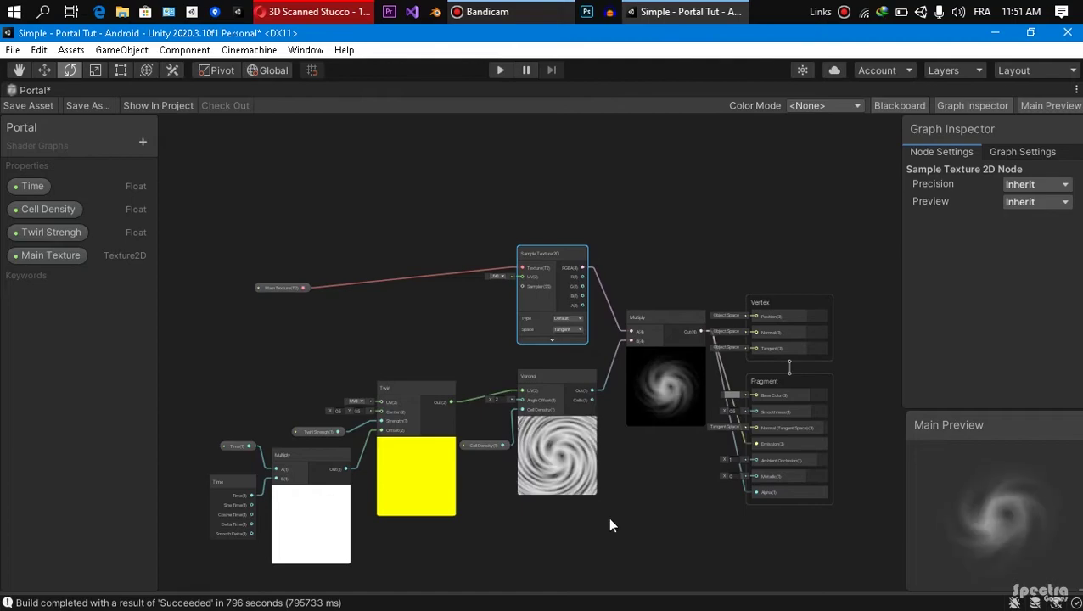
Step: Move the Main Texture node next to Sample Texture 2D and shift all the nodes farther away from the Vertex and Fragment blocks
{"action": "scroll", "coordinate": [666, 522], "scroll_direction": "down", "scroll_amount": 2}
{"action": "left_click", "coordinate": [430, 342]}
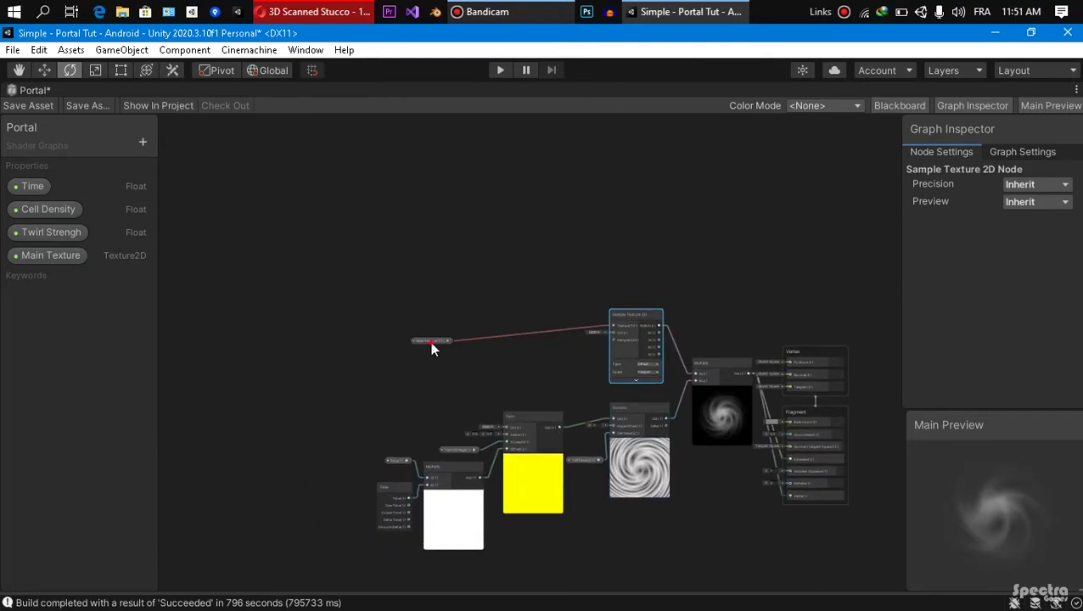
{"action": "left_click_drag", "start_coordinate": [574, 348], "coordinate": [562, 341]}
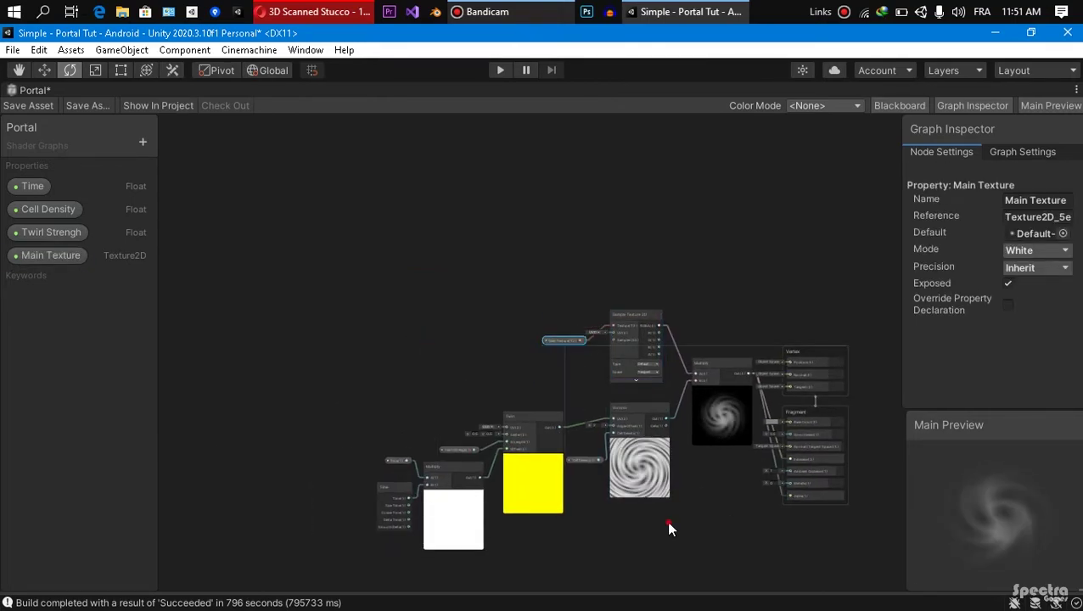
{"action": "left_click_drag", "start_coordinate": [367, 293], "coordinate": [721, 544]}
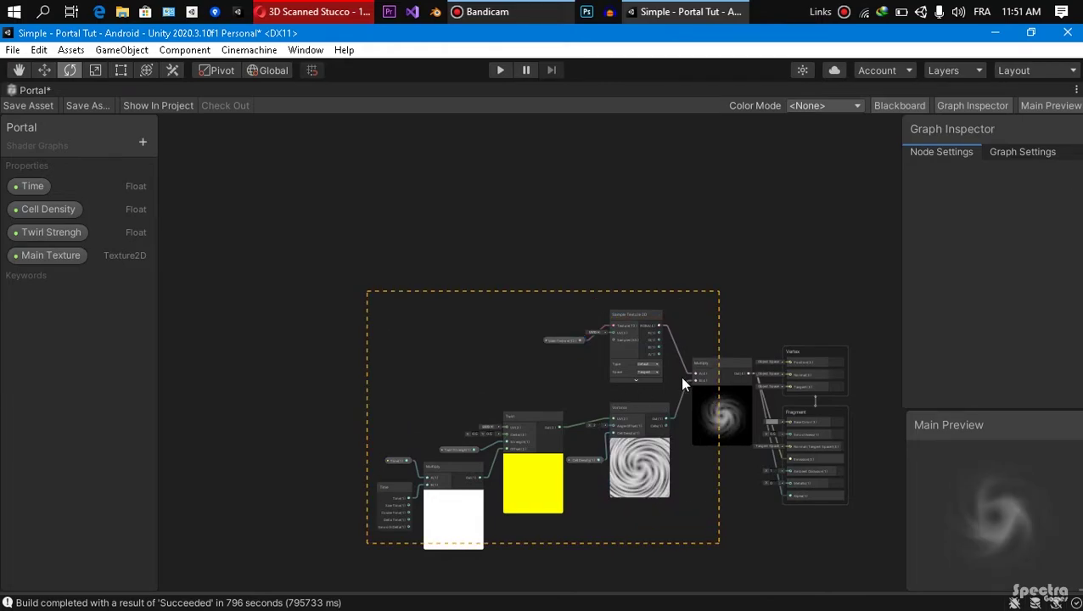
{"action": "left_click_drag", "start_coordinate": [671, 374], "coordinate": [588, 373]}
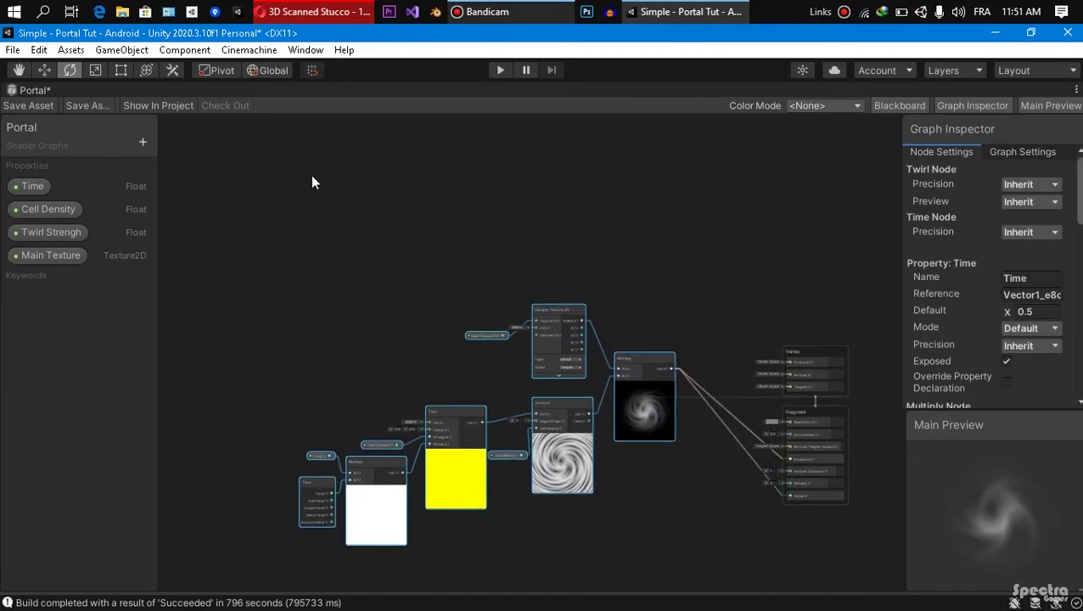
Step: Add a Color property named Color to the graph and set its mode to HDR
{"action": "left_click", "coordinate": [142, 144]}
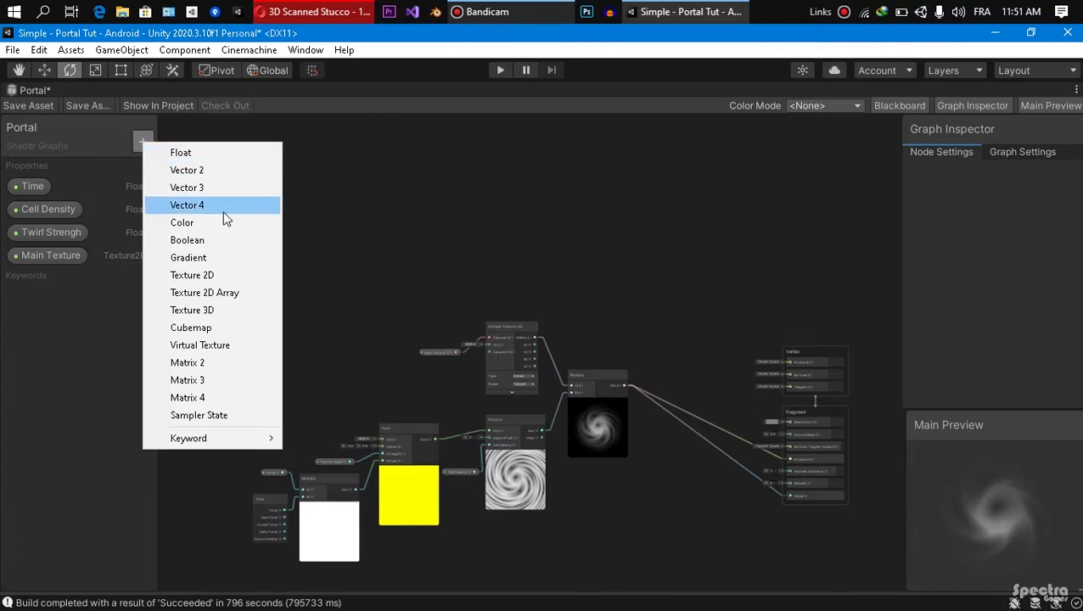
{"action": "left_click", "coordinate": [228, 222]}
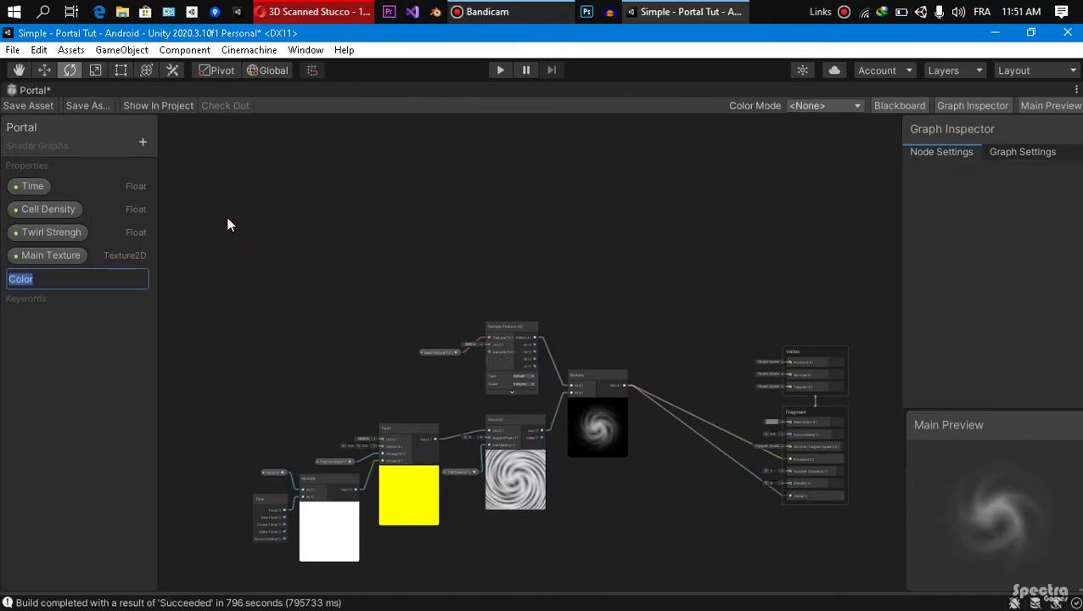
{"action": "left_click", "coordinate": [44, 294]}
{"action": "left_click", "coordinate": [38, 283]}
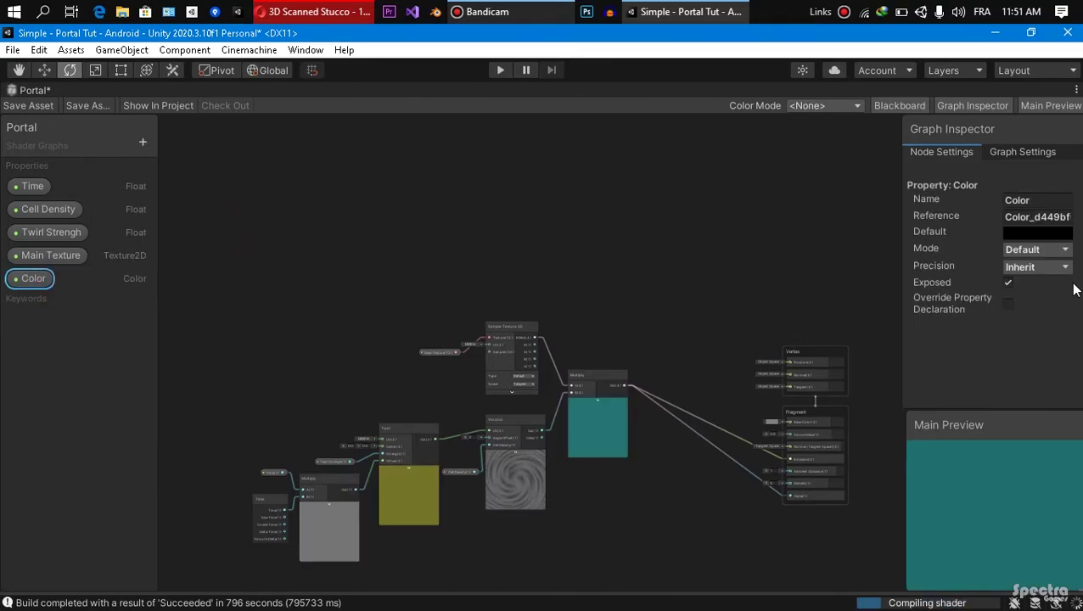
{"action": "left_click", "coordinate": [1034, 248]}
{"action": "left_click", "coordinate": [1035, 286]}
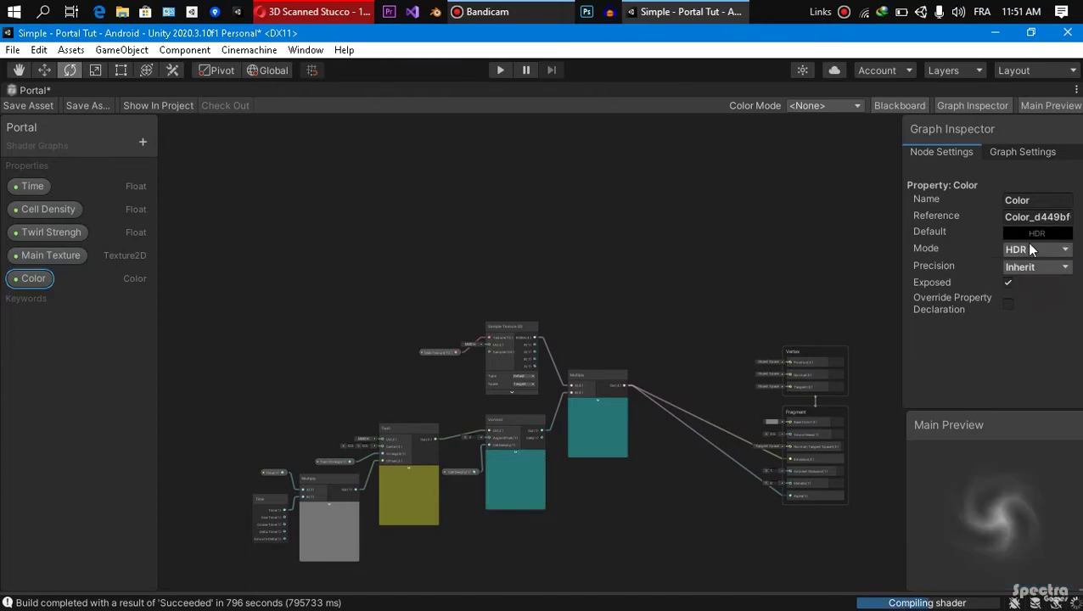
Step: Set the Color property's default to an HDR orange with hue 8, saturation 100, value 92, alpha 100 and intensity 2
{"action": "left_click", "coordinate": [1031, 232]}
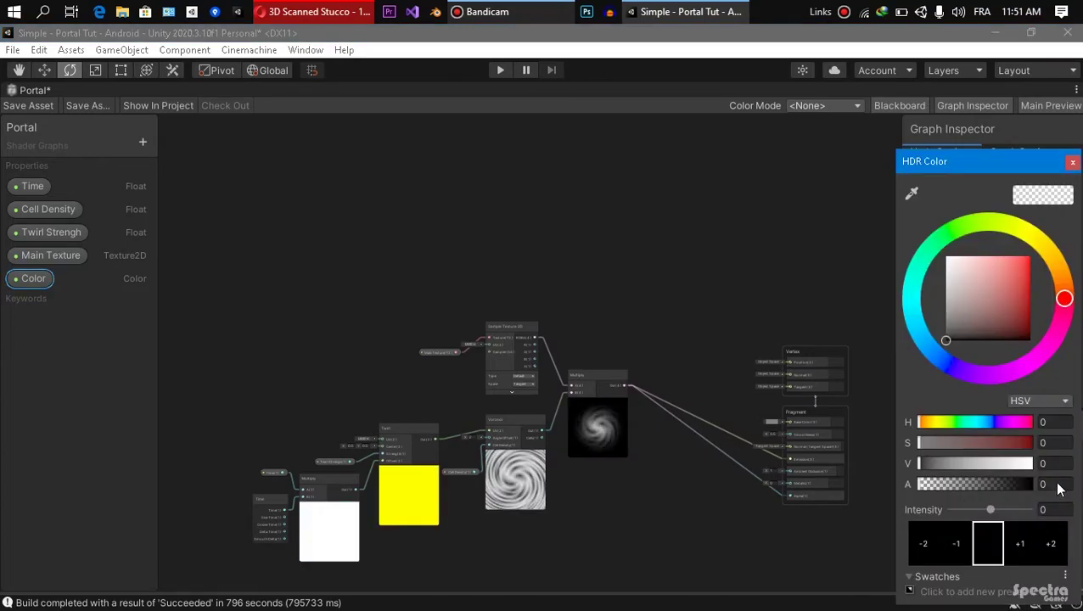
{"action": "left_click", "coordinate": [1033, 488]}
{"action": "left_click", "coordinate": [1066, 292]}
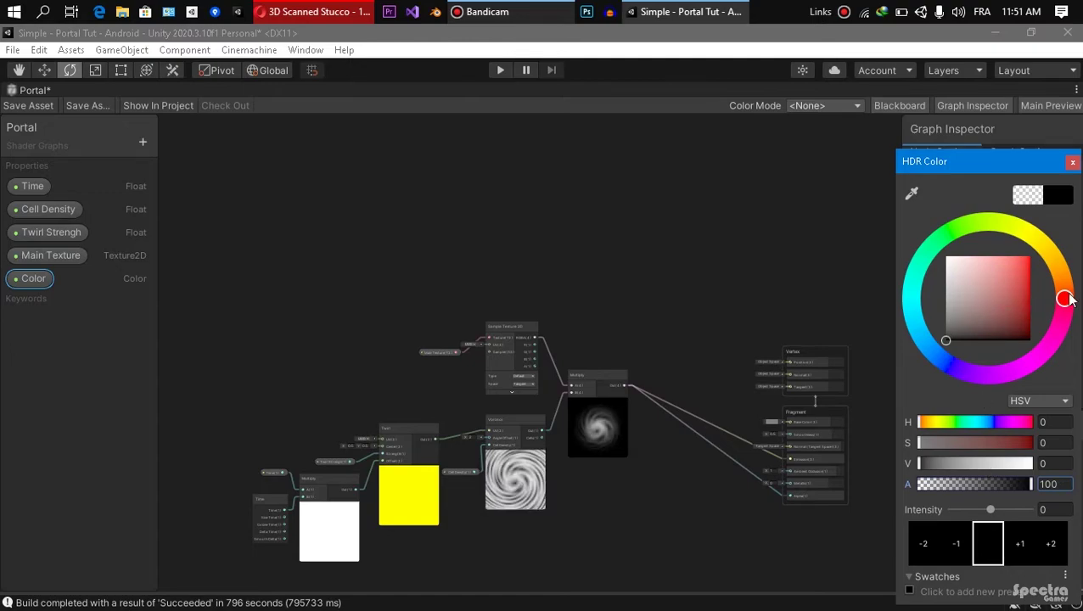
{"action": "mouse_move", "coordinate": [1026, 297]}
{"action": "left_mouse_down"}
{"action": "mouse_move", "coordinate": [1071, 294]}
{"action": "mouse_move", "coordinate": [1029, 262]}
{"action": "left_mouse_up"}
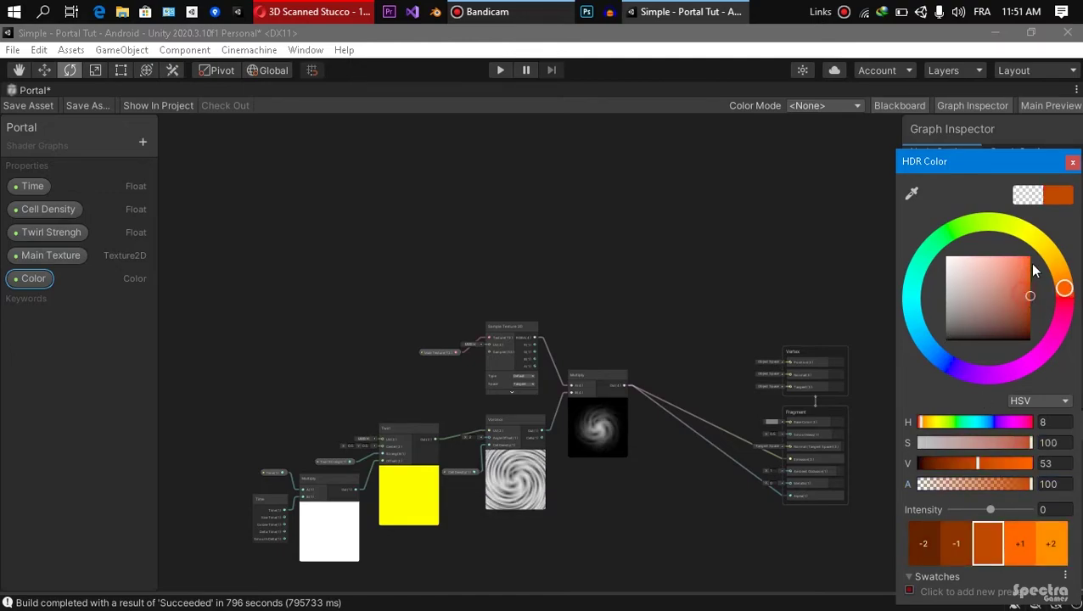
{"action": "left_click", "coordinate": [1027, 541]}
{"action": "left_click", "coordinate": [1027, 541]}
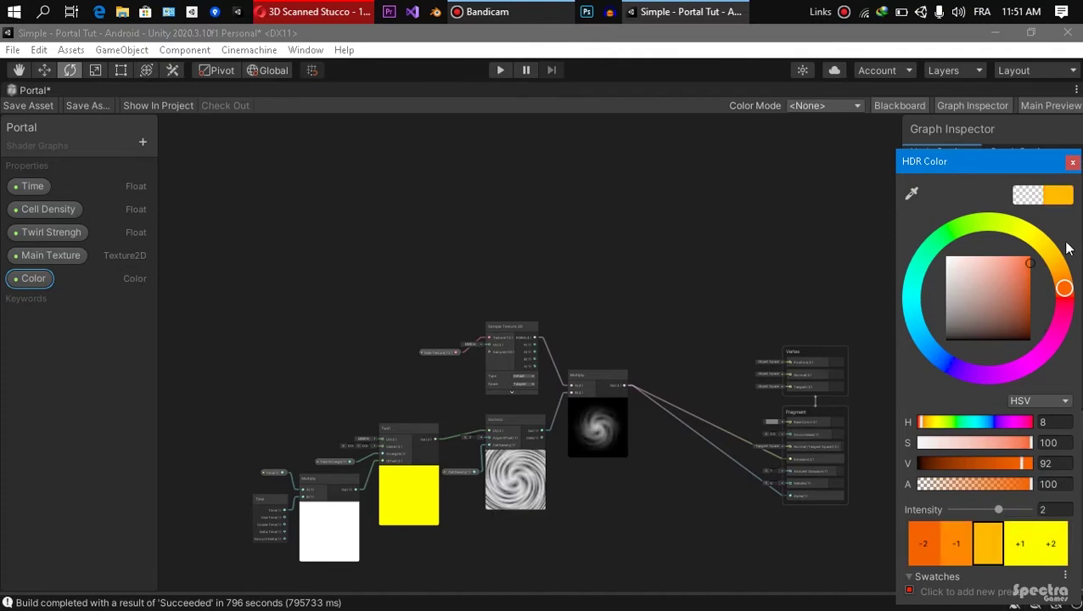
{"action": "left_click", "coordinate": [662, 344]}
Step: Place the Color property in the graph and add a Multiply node with Color in A and the existing swirl Multiply output in B
{"action": "left_click_drag", "start_coordinate": [71, 276], "coordinate": [585, 343]}
{"action": "scroll", "coordinate": [659, 383], "scroll_direction": "up", "scroll_amount": 3}
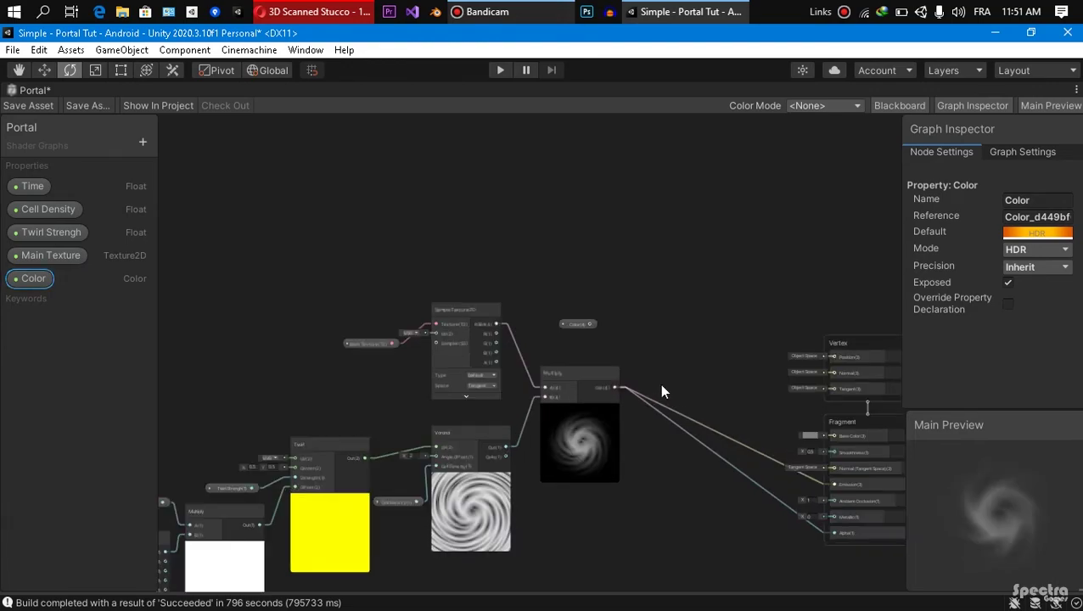
{"action": "scroll", "coordinate": [539, 288], "scroll_direction": "up", "scroll_amount": 3}
{"action": "scroll", "coordinate": [655, 317], "scroll_direction": "up", "scroll_amount": 1}
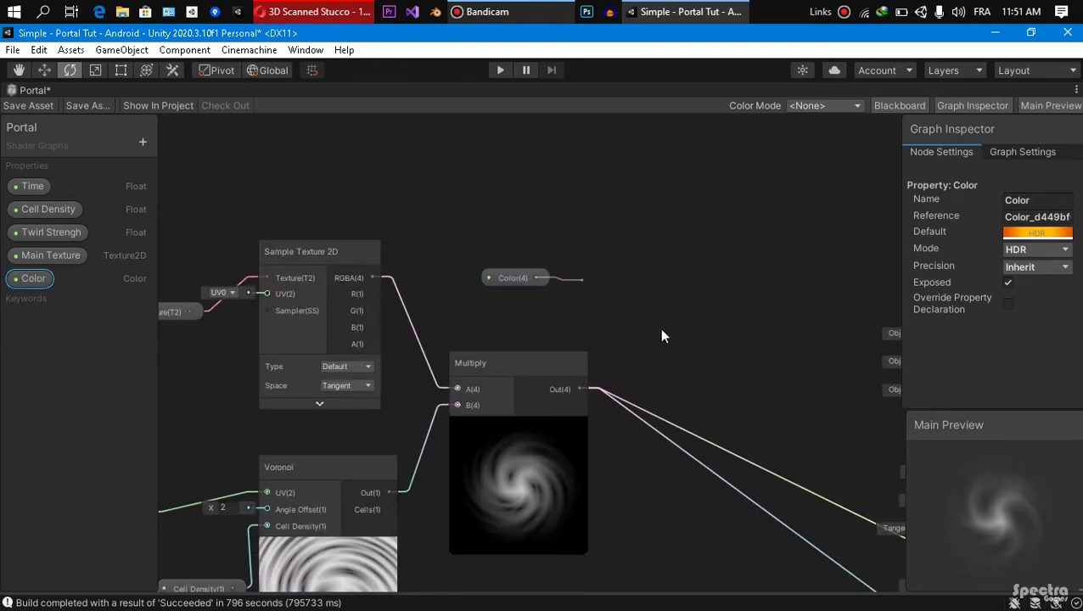
{"action": "key", "text": "space"}
{"action": "type", "text": "multipl"}
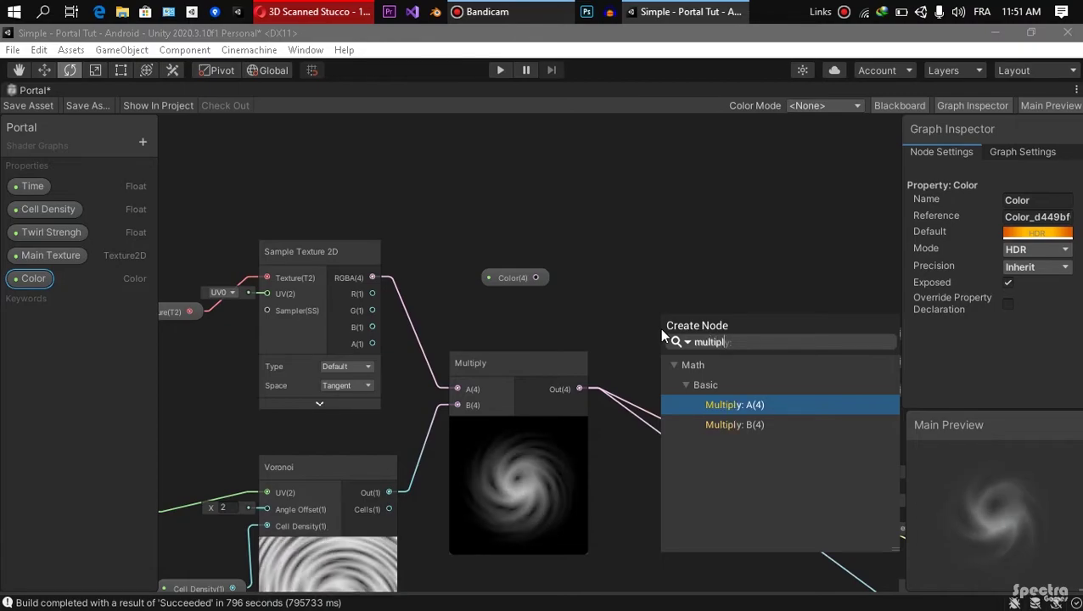
{"action": "key", "text": "Return"}
{"action": "left_click_drag", "start_coordinate": [580, 389], "coordinate": [669, 359]}
{"action": "scroll", "coordinate": [809, 421], "scroll_direction": "down", "scroll_amount": 1}
{"action": "middle_click_drag", "start_coordinate": [809, 421], "coordinate": [647, 373]}
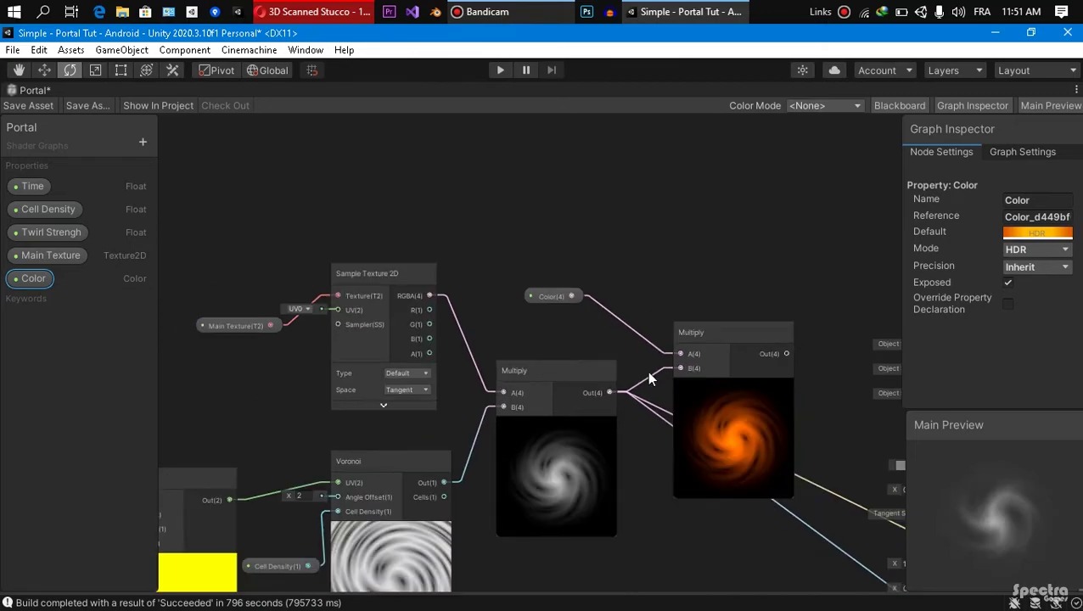
Step: Connect the output of the colored Multiply node to the Emission and Alpha inputs of the Fragment block
{"action": "left_click_drag", "start_coordinate": [624, 306], "coordinate": [781, 490]}
{"action": "left_click_drag", "start_coordinate": [627, 302], "coordinate": [786, 535]}
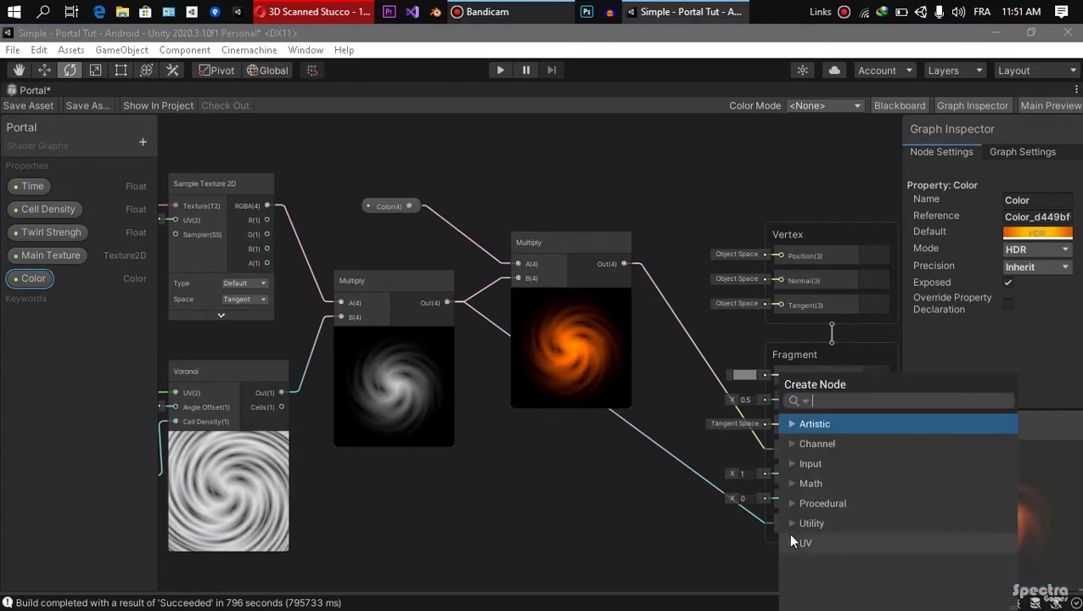
{"action": "left_click", "coordinate": [624, 271]}
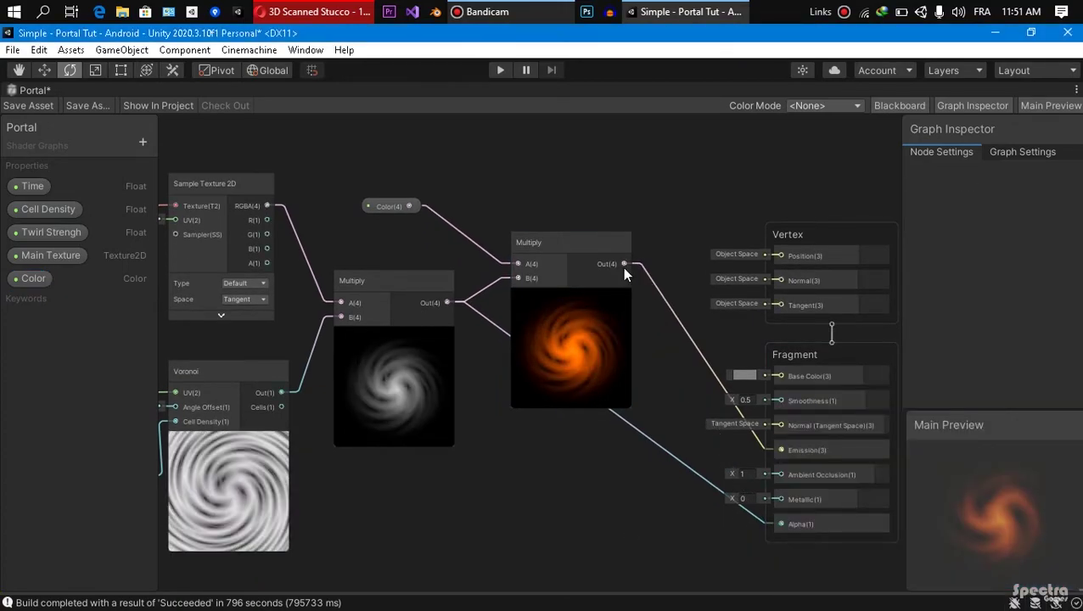
{"action": "left_click_drag", "start_coordinate": [774, 522], "coordinate": [781, 496]}
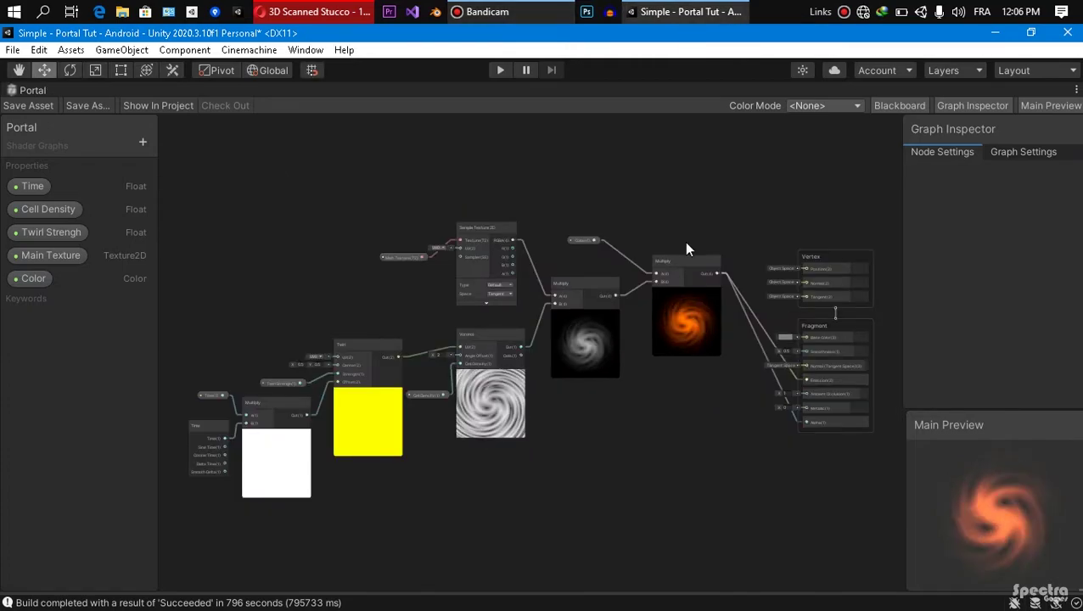
{"action": "left_click", "coordinate": [836, 393]}
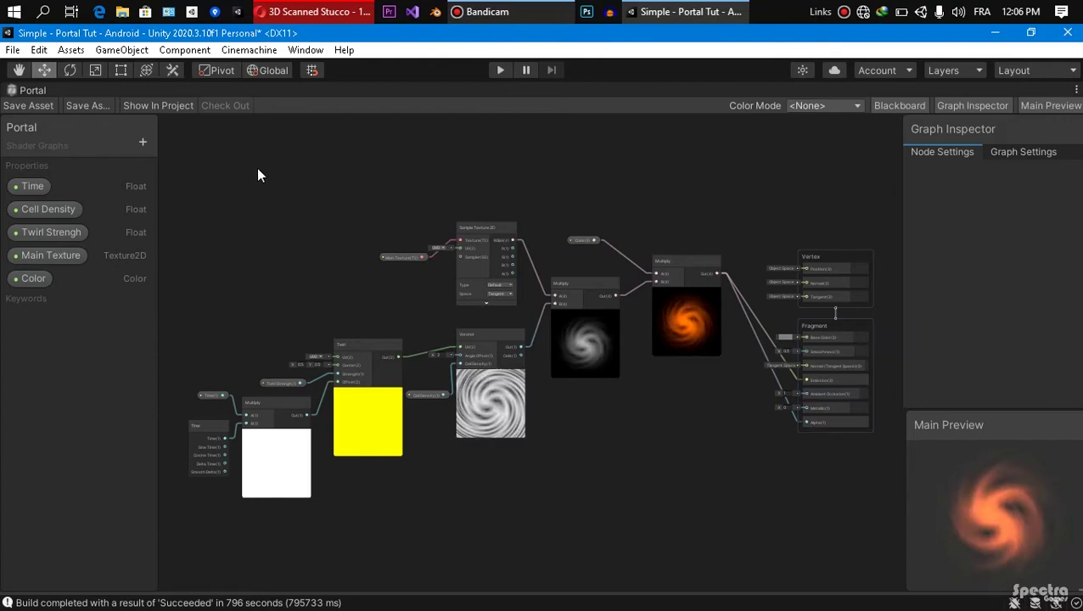
{"action": "left_click", "coordinate": [360, 211]}
{"action": "left_click", "coordinate": [32, 186]}
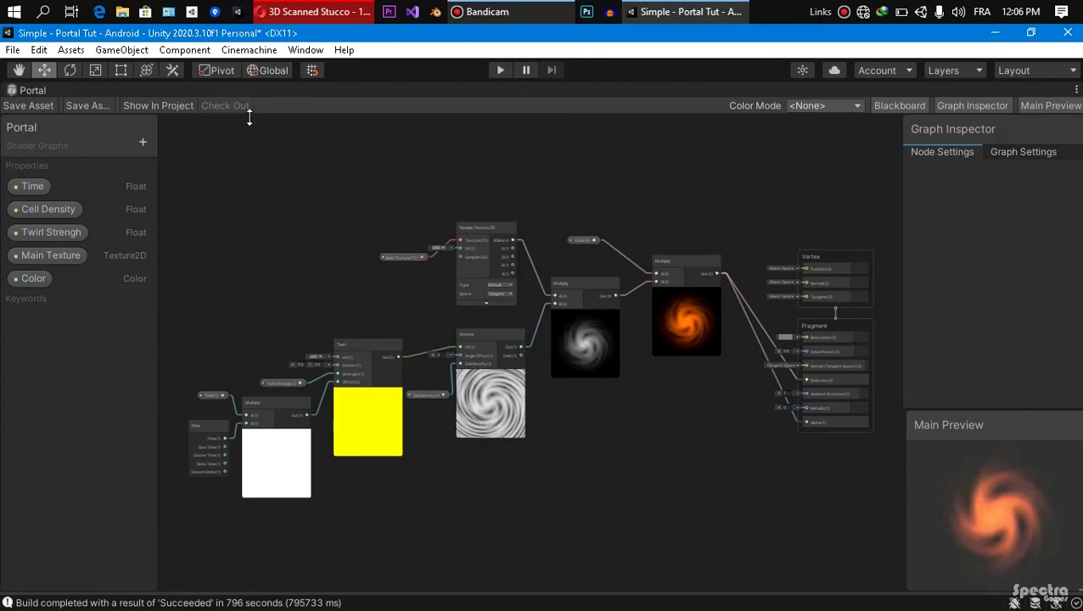
Step: Save the Portal shader graph asset and return to the Scene view
{"action": "left_click", "coordinate": [437, 285]}
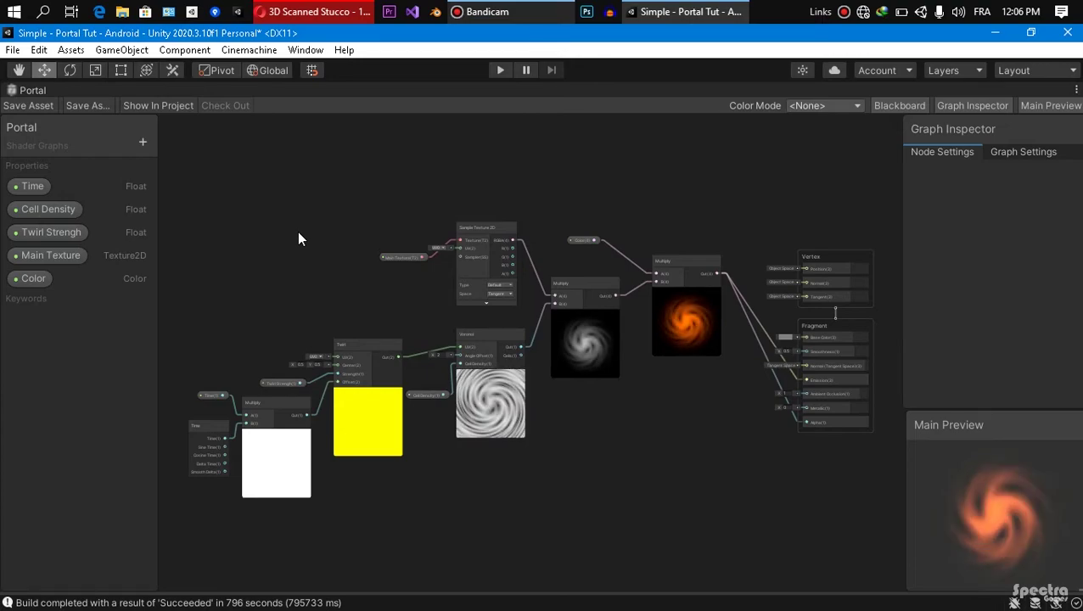
{"action": "key", "text": "shift+space"}
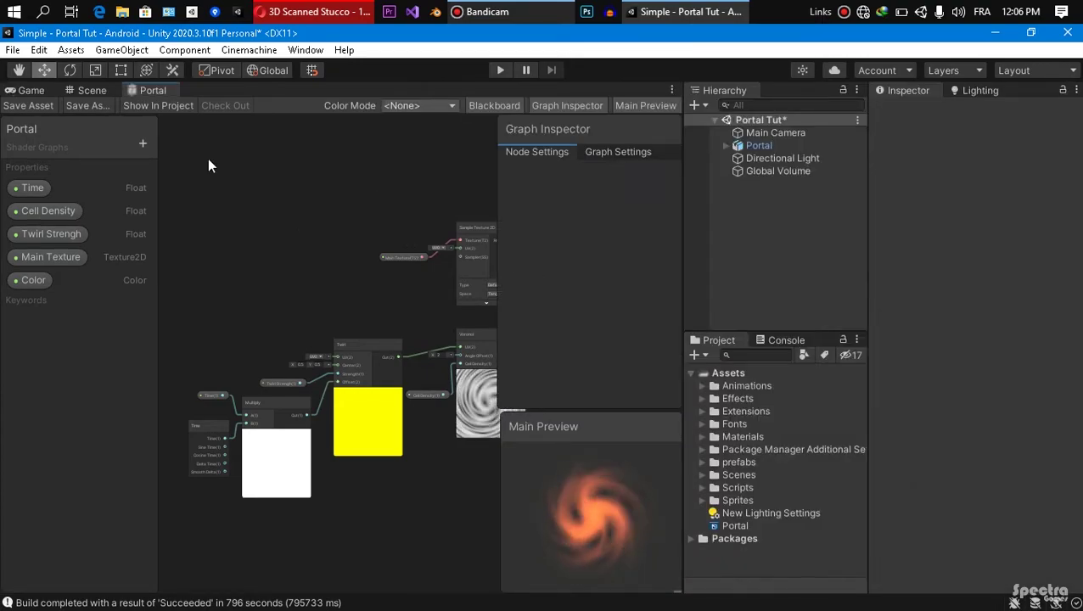
{"action": "left_click", "coordinate": [47, 104]}
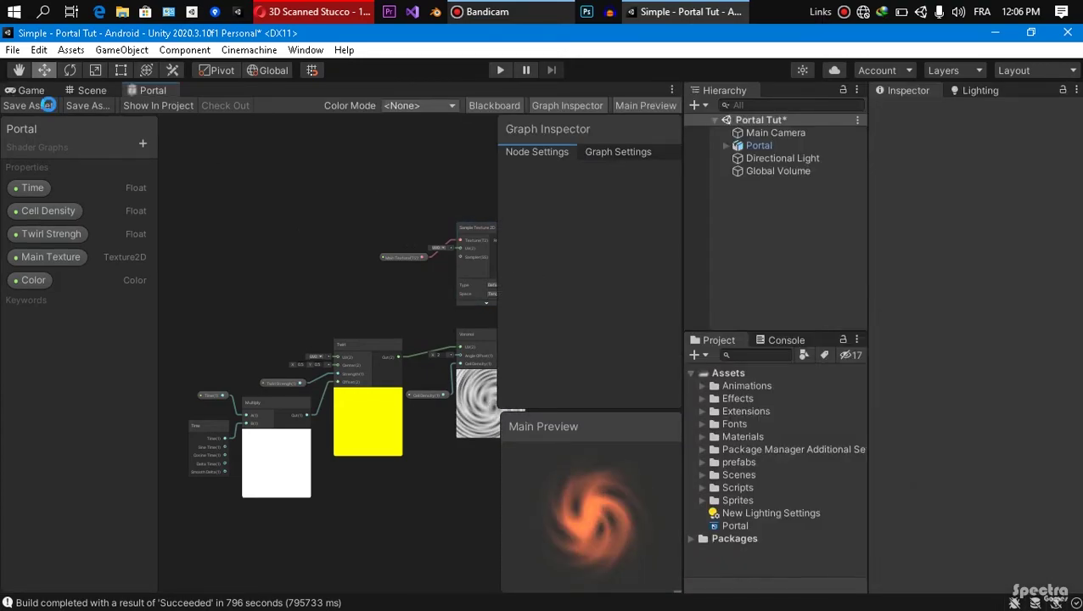
{"action": "left_click", "coordinate": [88, 91]}
Step: Add a Plane to the scene and move it along Z to about 8.18, clear of the portal model
{"action": "right_click", "coordinate": [723, 265]}
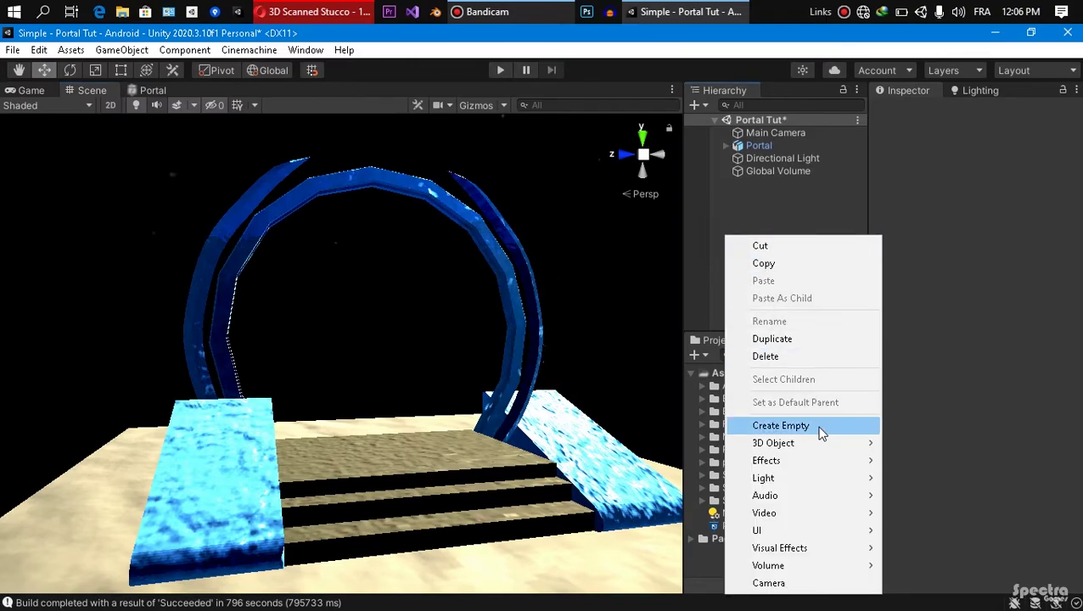
{"action": "mouse_move", "coordinate": [835, 446]}
{"action": "left_click", "coordinate": [901, 320]}
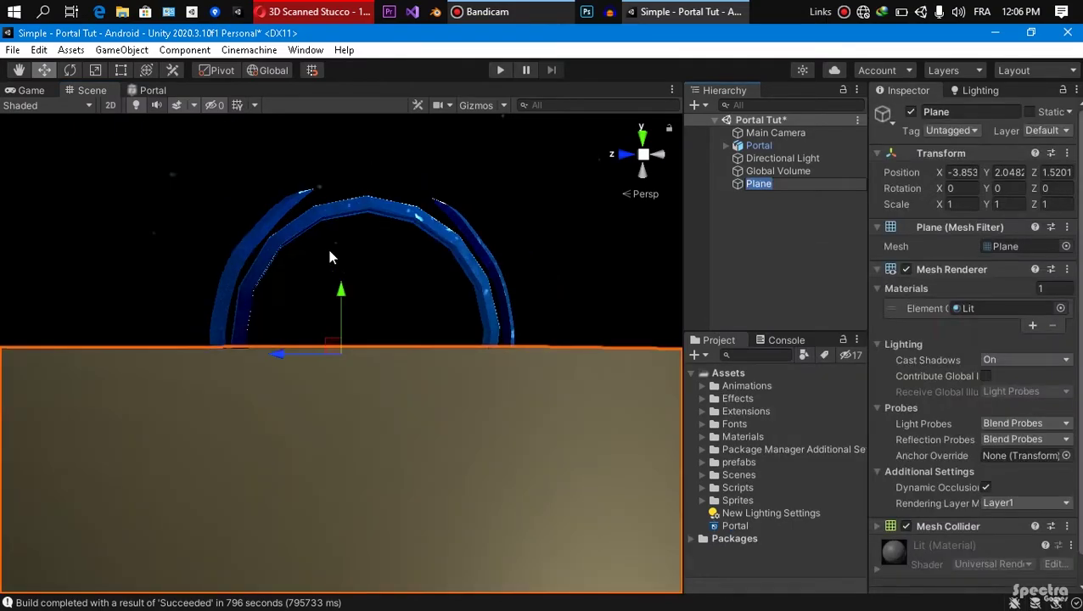
{"action": "left_click_drag", "start_coordinate": [383, 390], "coordinate": [351, 406], "text": "alt"}
{"action": "right_click_drag", "start_coordinate": [350, 406], "coordinate": [348, 382]}
{"action": "scroll", "coordinate": [371, 367], "scroll_direction": "down", "scroll_amount": 3}
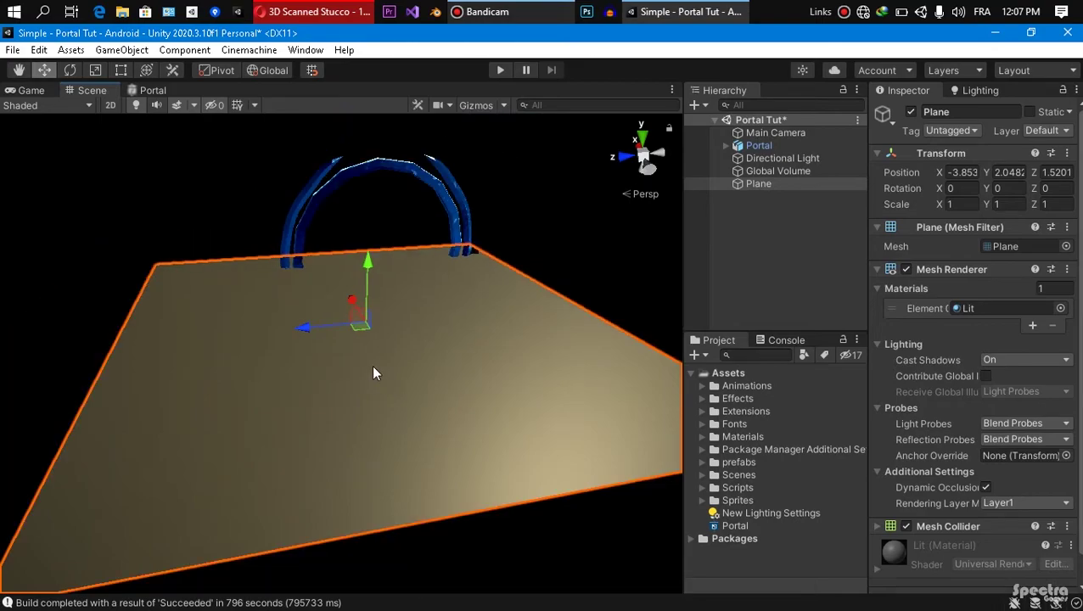
{"action": "left_click_drag", "start_coordinate": [305, 327], "coordinate": [8, 333]}
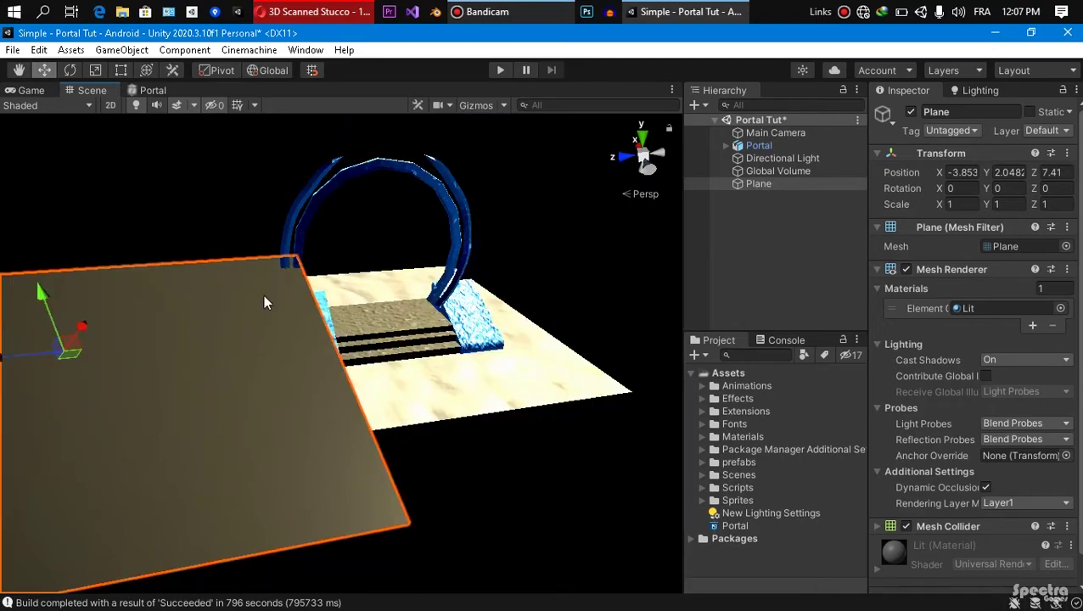
{"action": "middle_click_drag", "start_coordinate": [34, 360], "coordinate": [191, 366]}
{"action": "left_click_drag", "start_coordinate": [183, 365], "coordinate": [148, 367]}
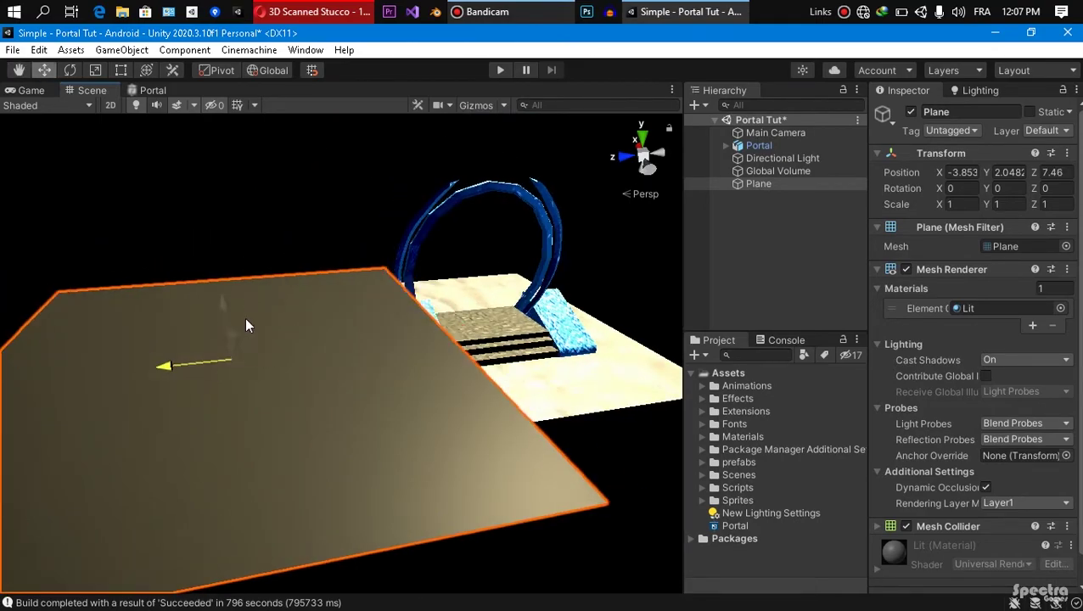
{"action": "left_click", "coordinate": [386, 179]}
Step: Create a material named Portal MAT from the Portal shader graph and assign it to the plane
{"action": "right_click", "coordinate": [758, 527]}
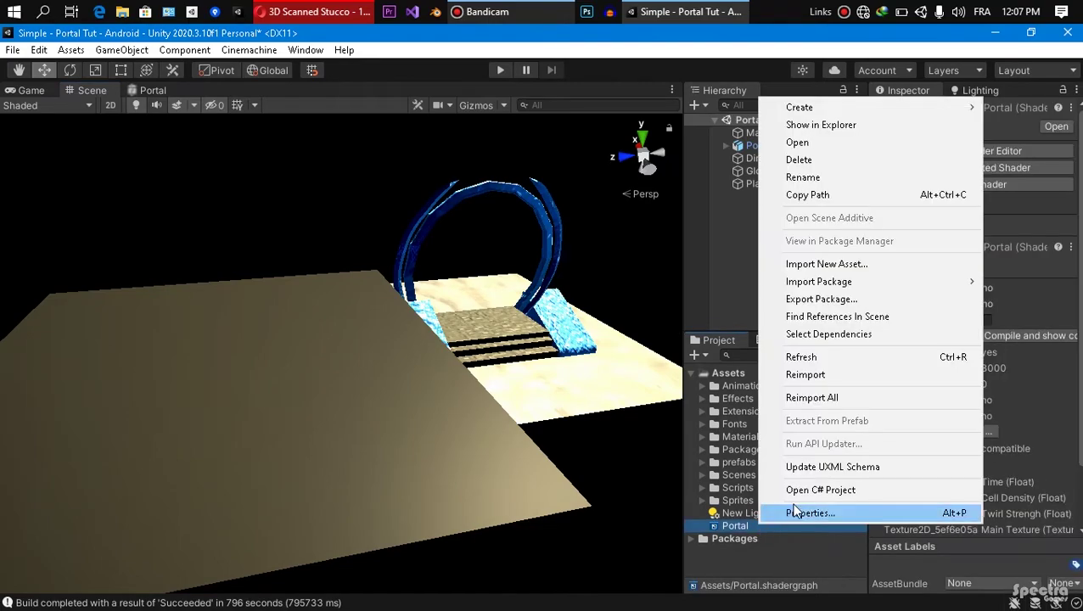
{"action": "mouse_move", "coordinate": [849, 107]}
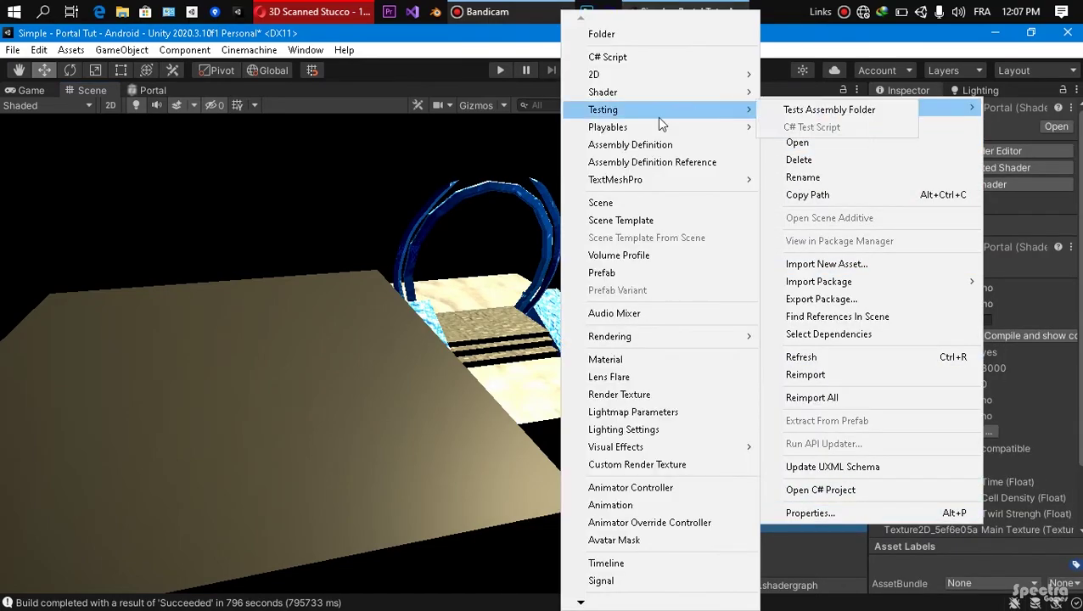
{"action": "left_click", "coordinate": [647, 360]}
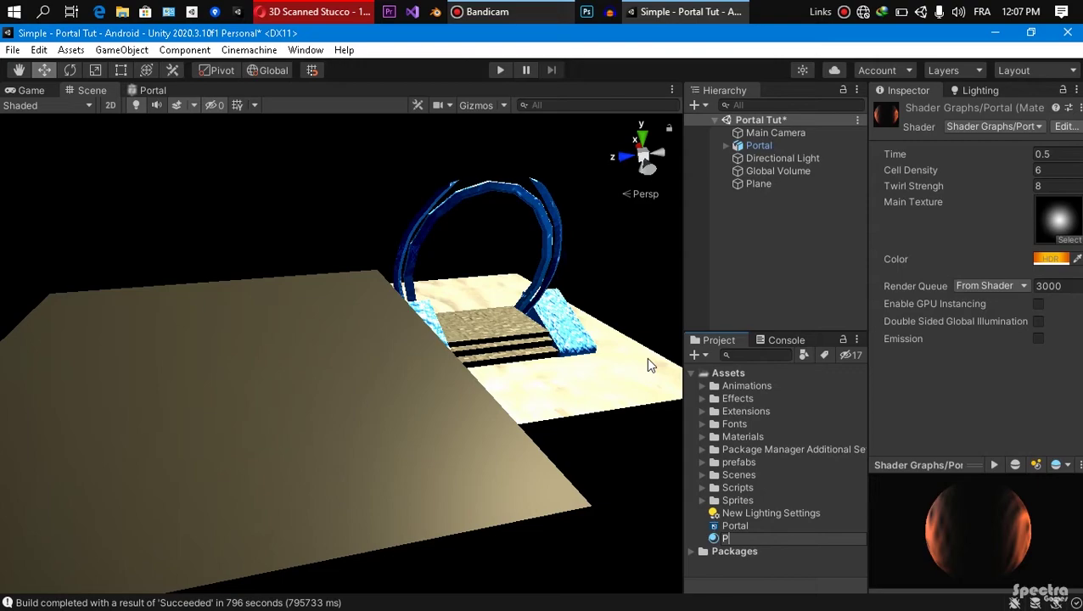
{"action": "type", "text": "Portal MAT"}
{"action": "key", "text": "Return"}
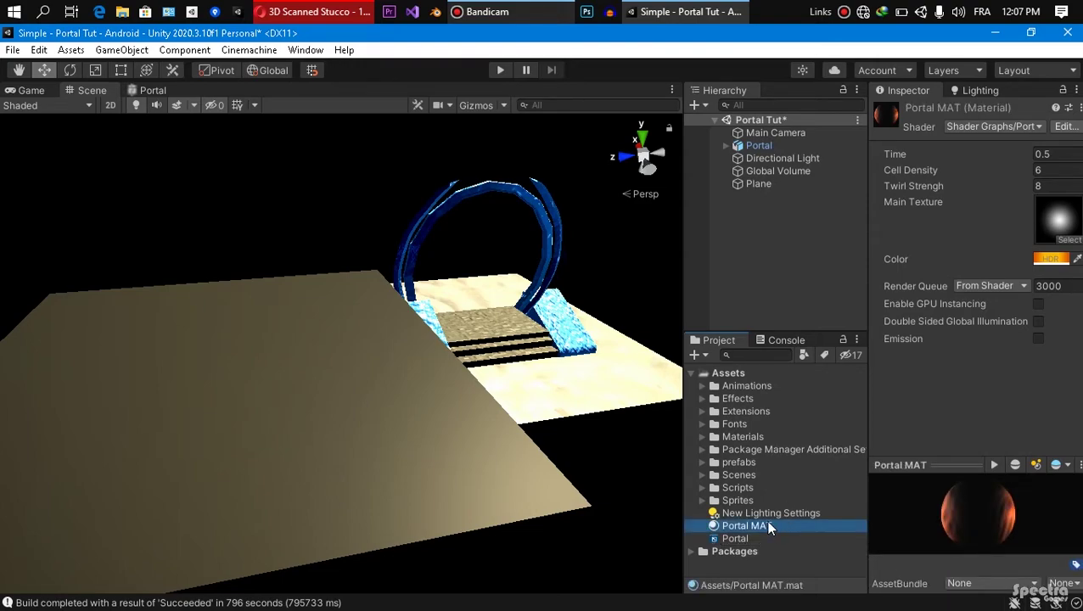
{"action": "left_click_drag", "start_coordinate": [450, 466], "coordinate": [290, 443]}
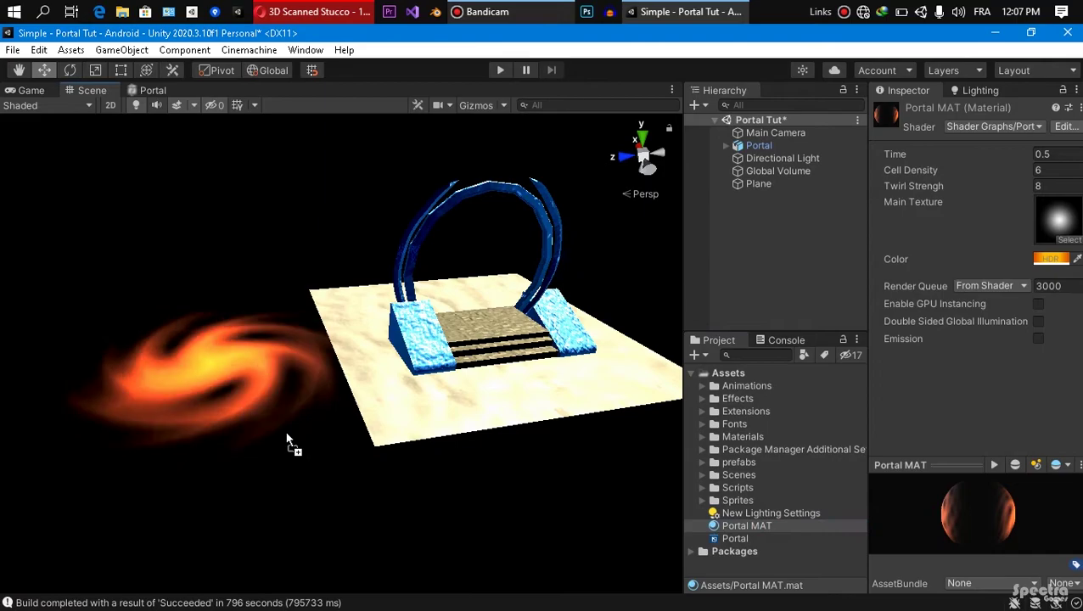
Step: Set the plane's Z rotation to 90 so it stands upright
{"action": "left_click", "coordinate": [243, 375]}
{"action": "right_click_drag", "start_coordinate": [491, 380], "coordinate": [379, 343]}
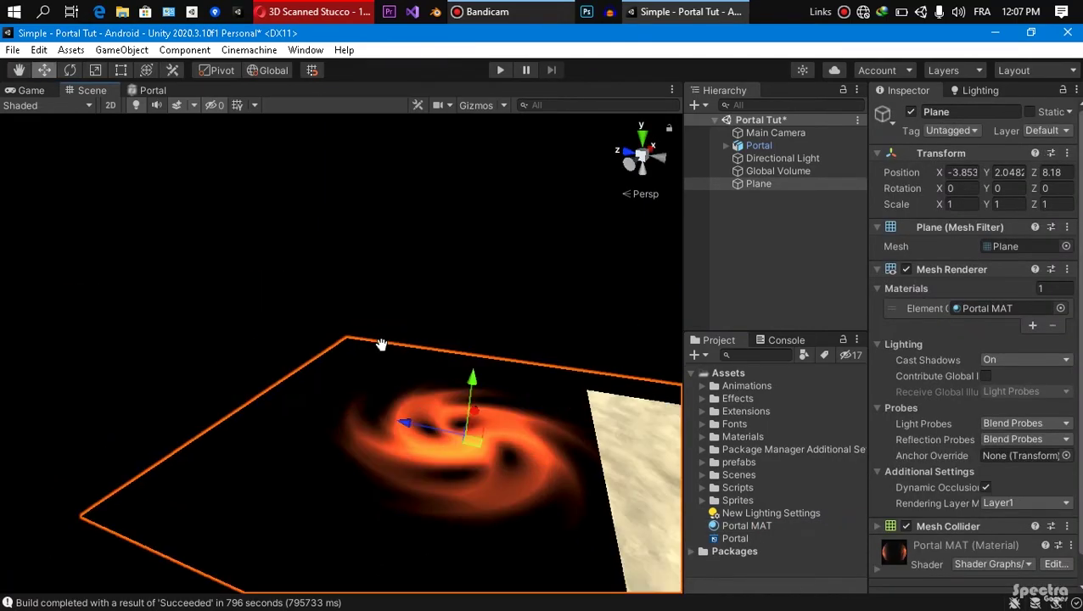
{"action": "left_click", "coordinate": [1057, 188]}
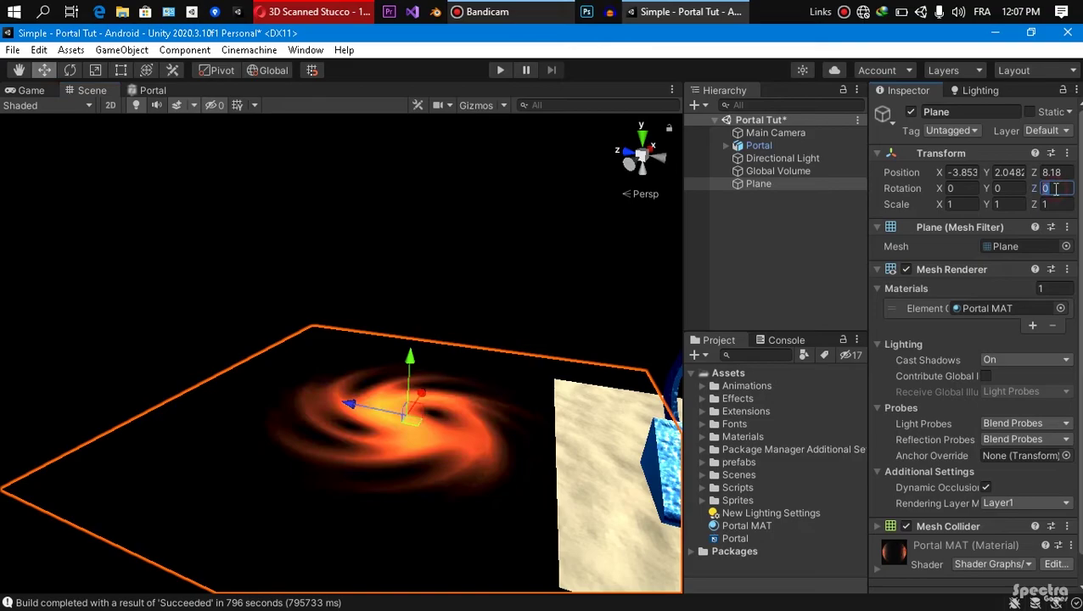
{"action": "type", "text": "90"}
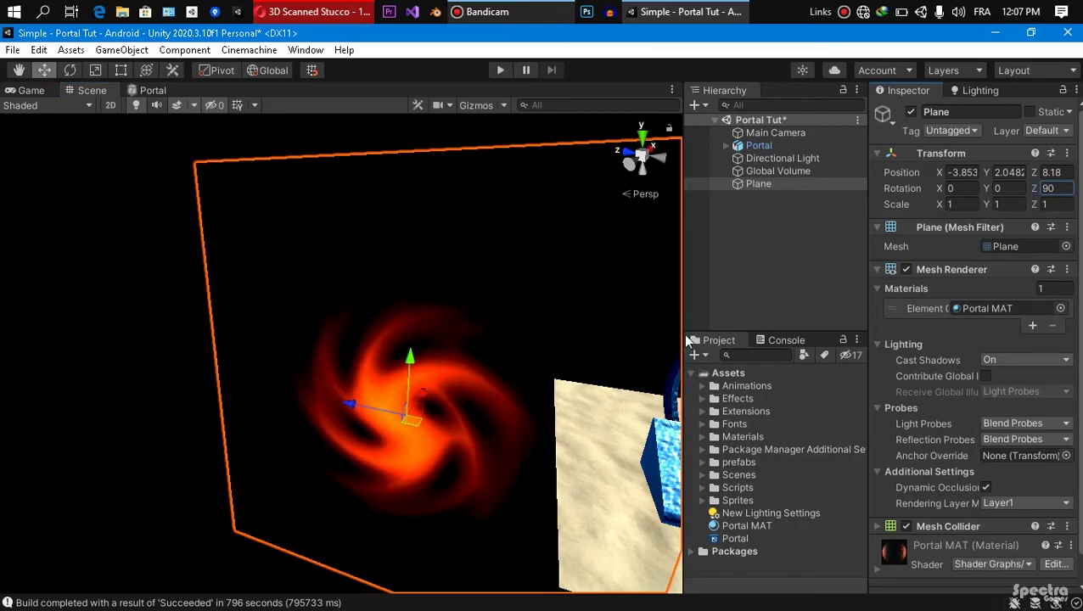
Step: Move the plane into the portal ring at about X 0.07, Y 2.15, Z -0.2
{"action": "right_click_drag", "start_coordinate": [440, 416], "coordinate": [553, 394]}
{"action": "middle_click_drag", "start_coordinate": [658, 304], "coordinate": [488, 231]}
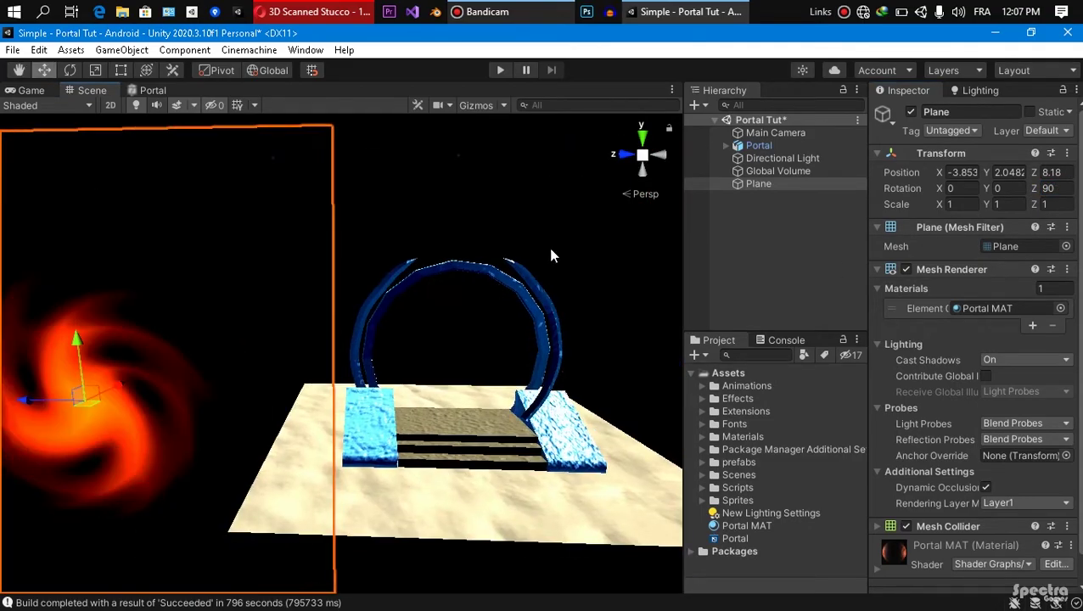
{"action": "left_click", "coordinate": [643, 154]}
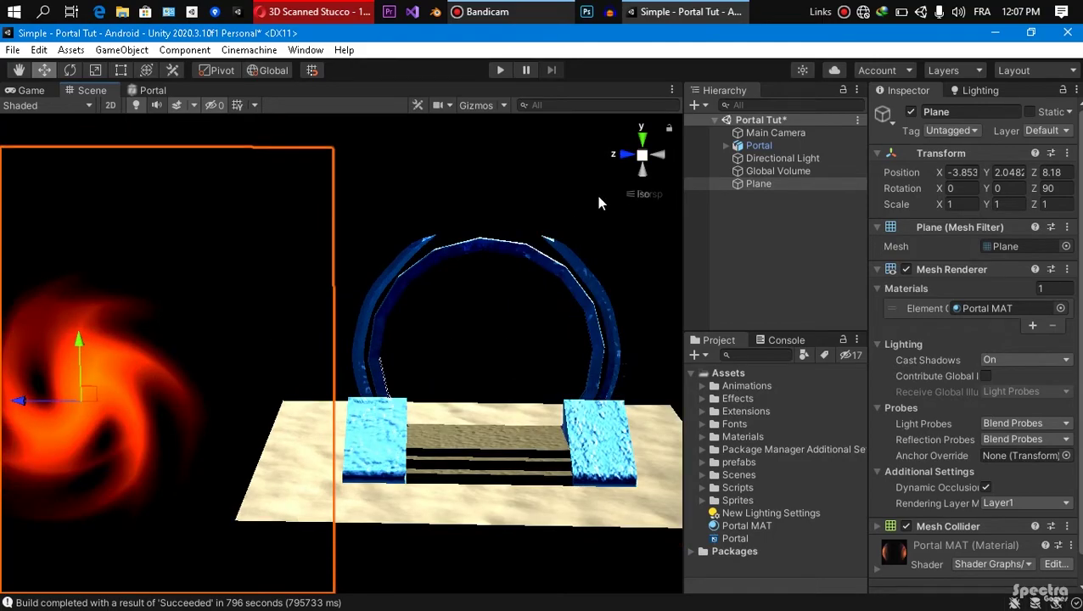
{"action": "right_click_drag", "start_coordinate": [596, 203], "coordinate": [634, 167]}
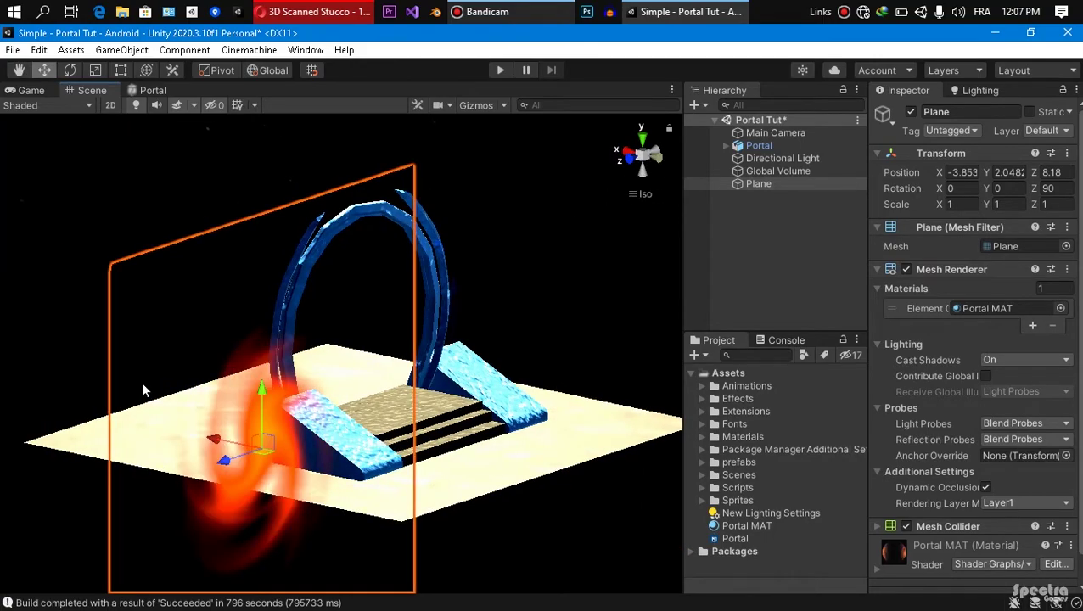
{"action": "left_click_drag", "start_coordinate": [87, 377], "coordinate": [499, 367]}
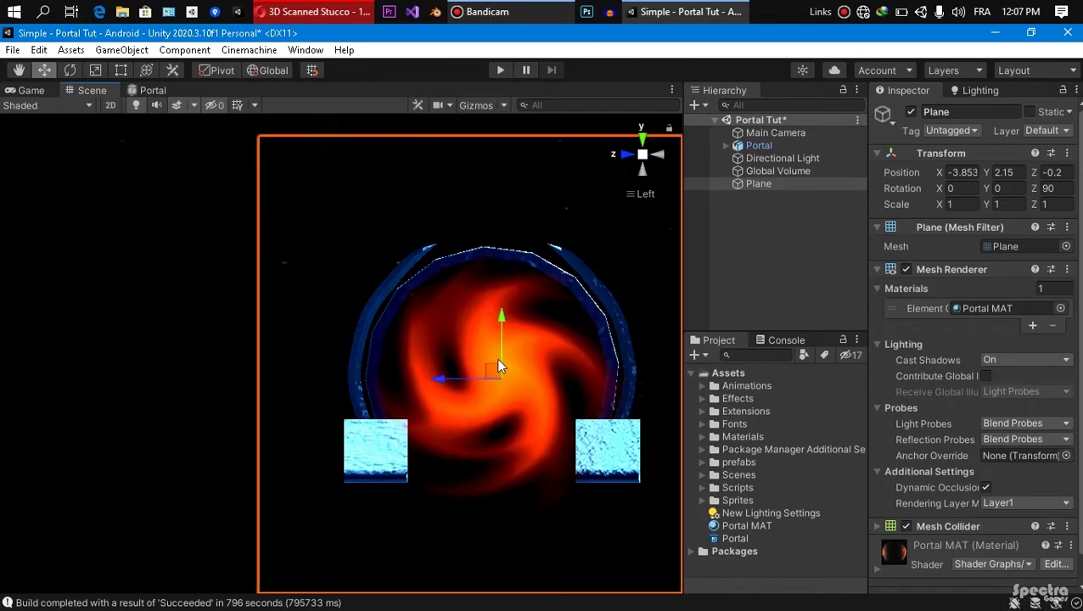
{"action": "left_click", "coordinate": [661, 155]}
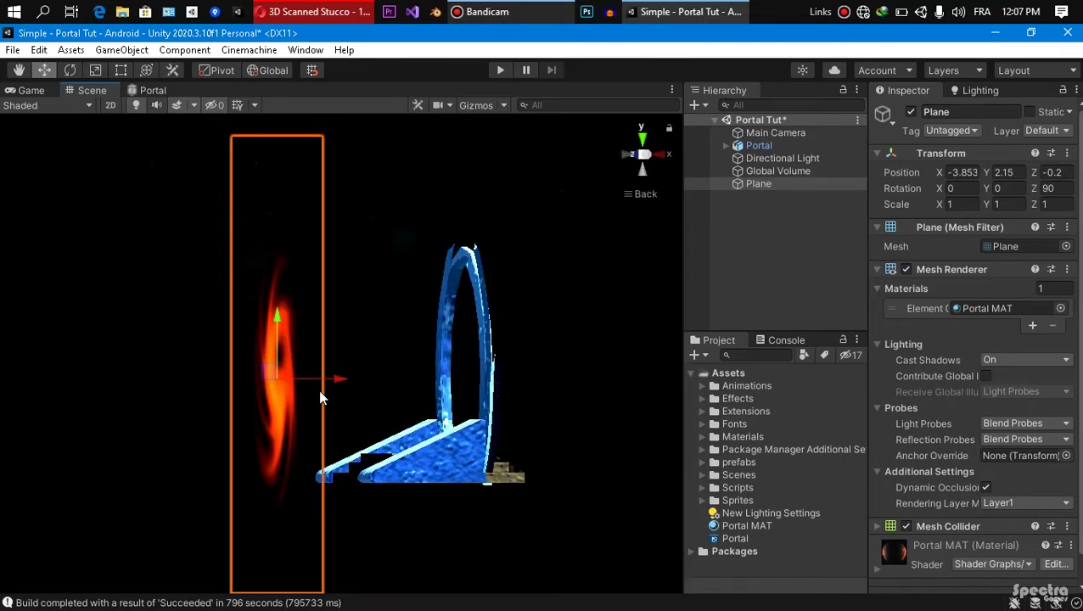
{"action": "left_click_drag", "start_coordinate": [469, 390], "coordinate": [499, 380]}
Step: Examine the swirl plane's fit inside the portal ring from several angles
{"action": "right_click_drag", "start_coordinate": [333, 346], "coordinate": [583, 392]}
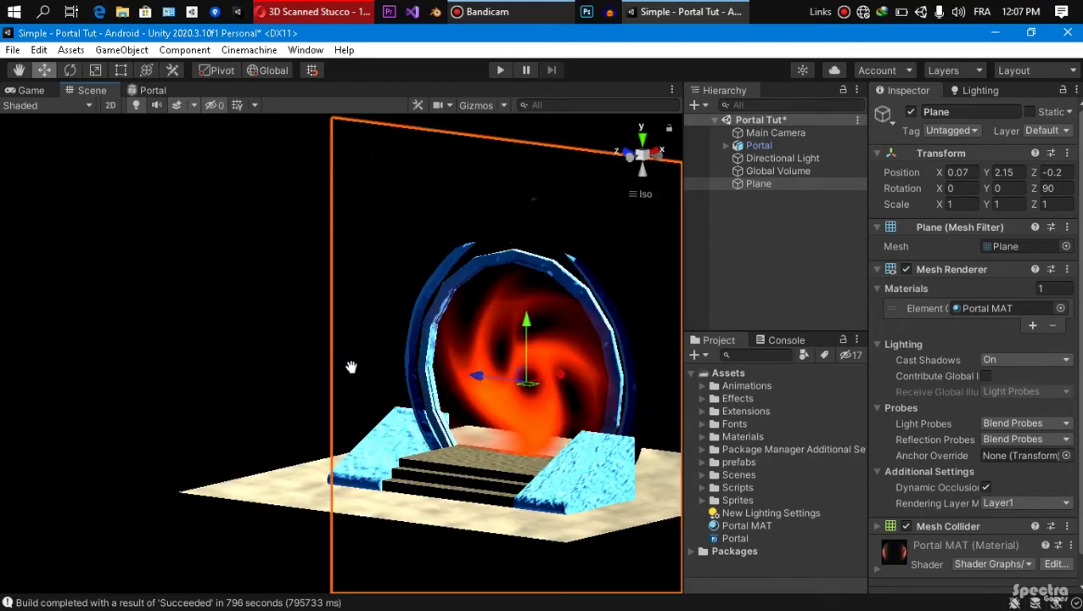
{"action": "middle_click_drag", "start_coordinate": [352, 367], "coordinate": [463, 401]}
{"action": "right_click_drag", "start_coordinate": [467, 339], "coordinate": [627, 280]}
{"action": "left_click_drag", "start_coordinate": [625, 178], "coordinate": [340, 357], "text": "alt"}
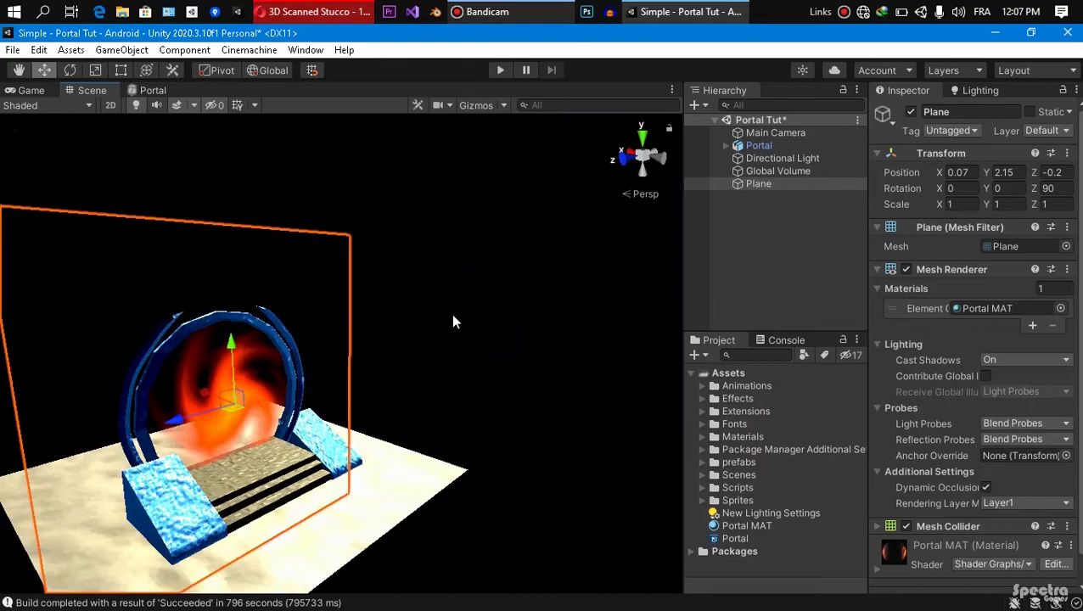
{"action": "left_click", "coordinate": [452, 317]}
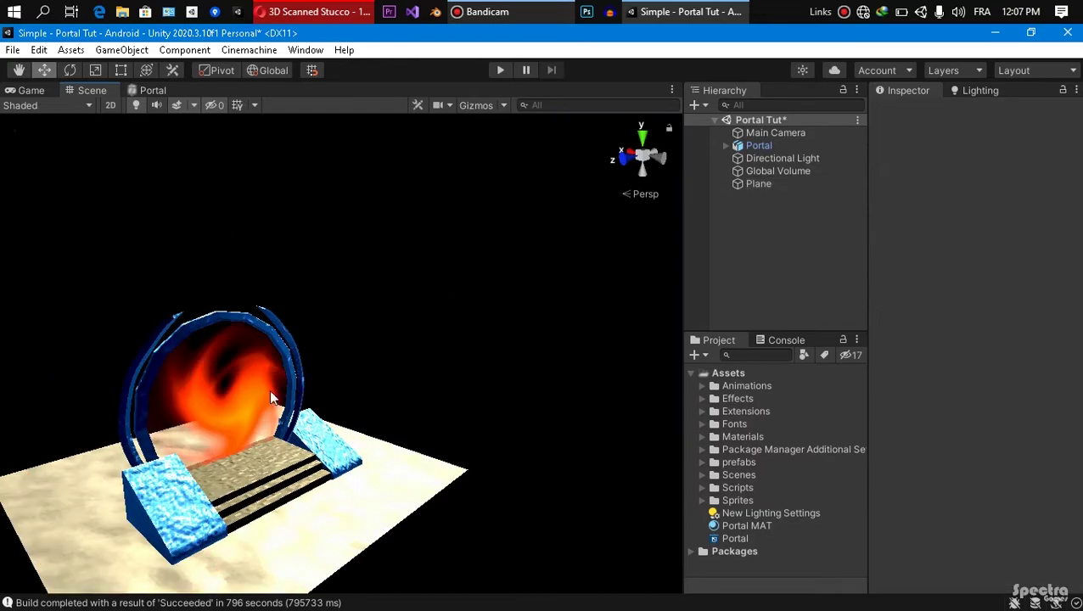
{"action": "middle_click_drag", "start_coordinate": [491, 333], "coordinate": [544, 297]}
{"action": "scroll", "coordinate": [429, 372], "scroll_direction": "up", "scroll_amount": 3}
{"action": "right_click_drag", "start_coordinate": [478, 381], "coordinate": [339, 373]}
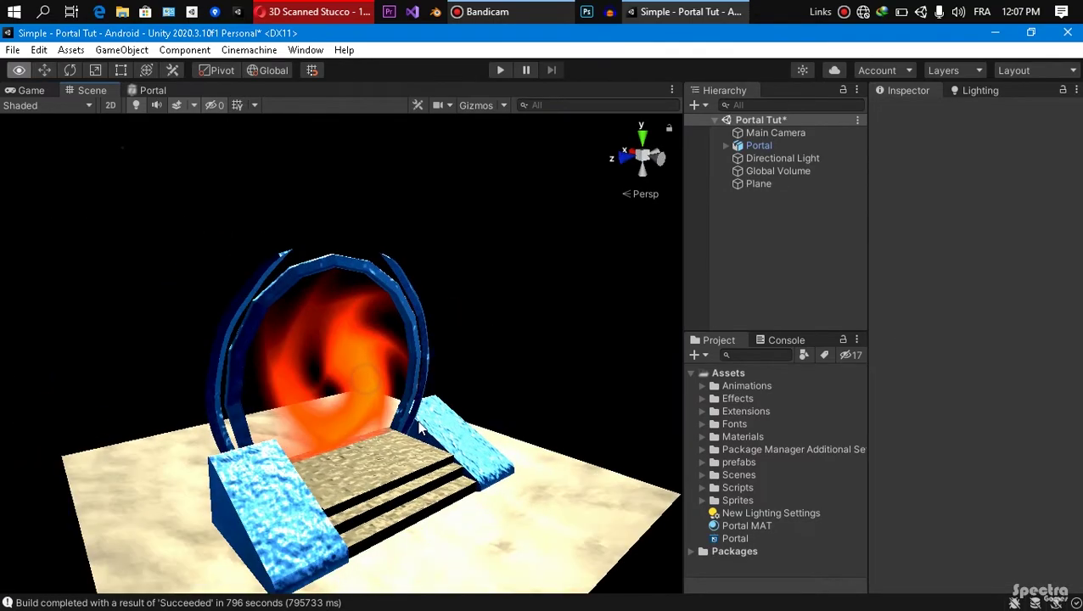
{"action": "middle_click_drag", "start_coordinate": [262, 378], "coordinate": [371, 379]}
{"action": "scroll", "coordinate": [481, 398], "scroll_direction": "up", "scroll_amount": 2}
Step: Set the Cell Density of the plane's Portal MAT material to 5
{"action": "left_click", "coordinate": [482, 404]}
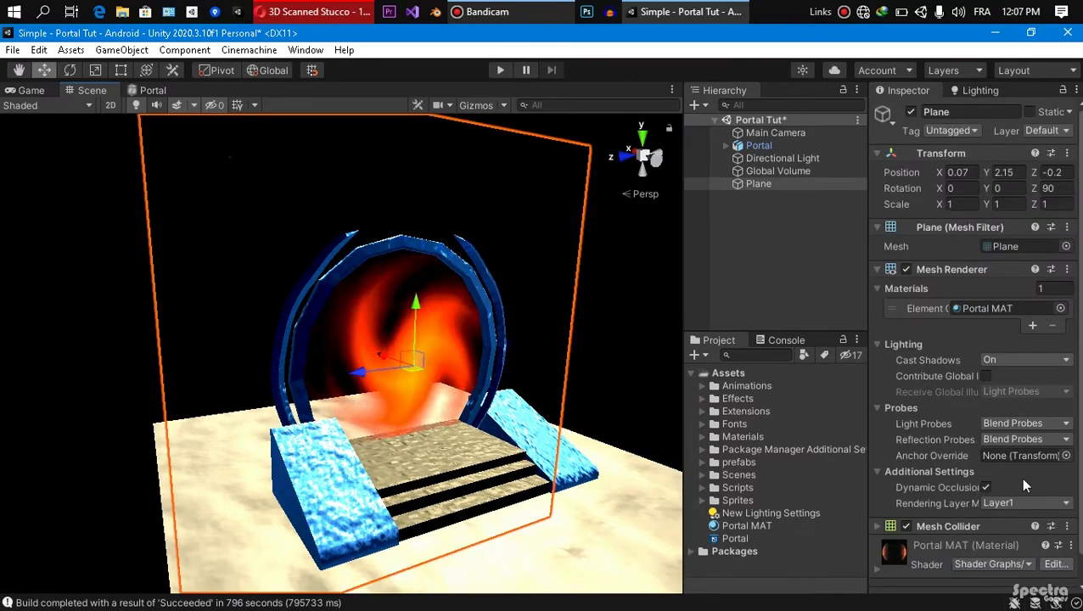
{"action": "scroll", "coordinate": [1002, 481], "scroll_direction": "down", "scroll_amount": 1}
{"action": "left_click", "coordinate": [875, 539]}
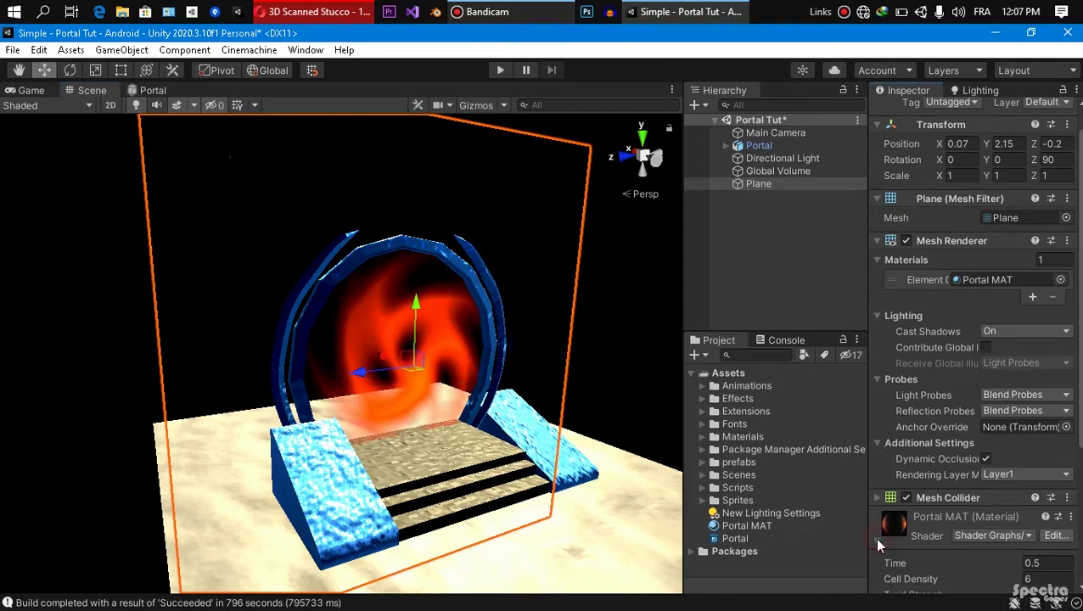
{"action": "scroll", "coordinate": [894, 406], "scroll_direction": "down", "scroll_amount": 5}
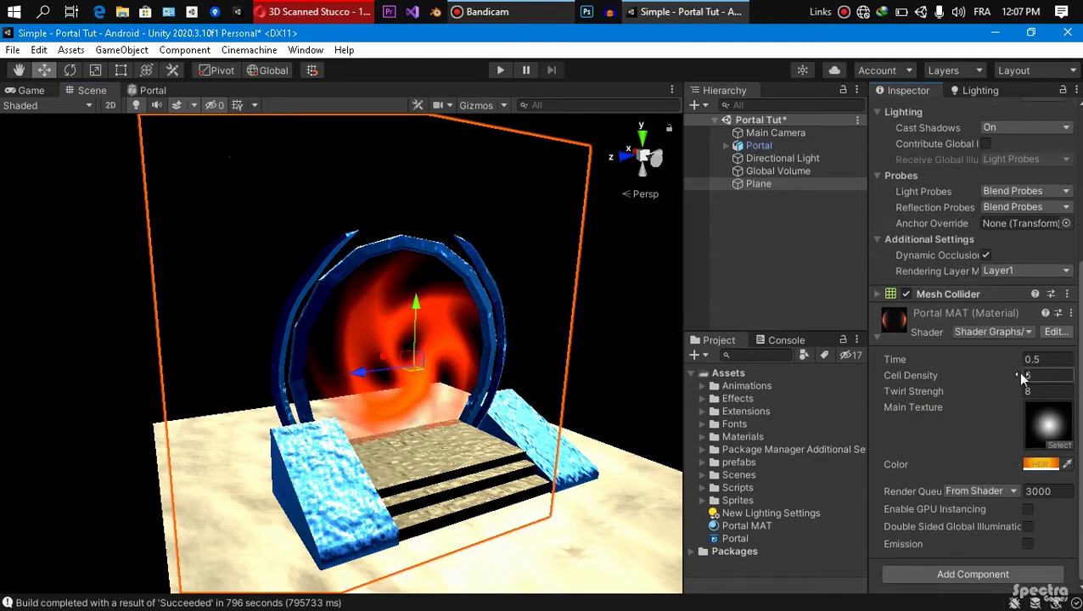
{"action": "left_click", "coordinate": [1053, 373]}
{"action": "type", "text": "5"}
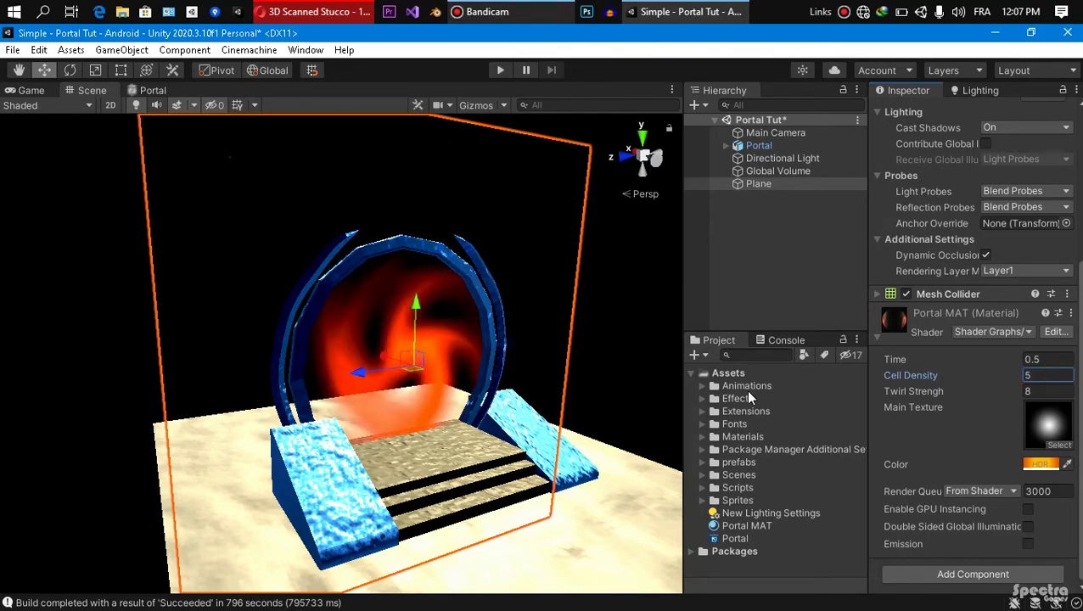
Step: Increase the twirl strength of Portal MAT for a tighter swirl and deselect the plane
{"action": "left_click_drag", "start_coordinate": [658, 377], "coordinate": [561, 356], "text": "alt"}
{"action": "middle_click_drag", "start_coordinate": [560, 357], "coordinate": [501, 344]}
{"action": "scroll", "coordinate": [567, 379], "scroll_direction": "up", "scroll_amount": 4}
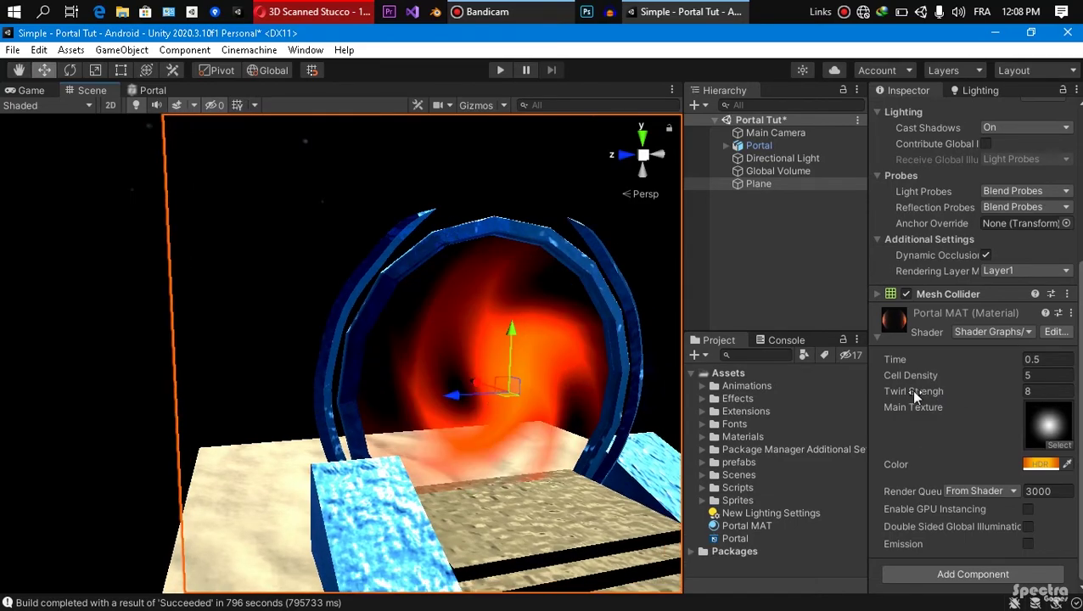
{"action": "left_click", "coordinate": [926, 392]}
{"action": "left_click_drag", "start_coordinate": [927, 395], "coordinate": [1043, 392]}
{"action": "left_click", "coordinate": [93, 281]}
{"action": "key", "text": "q"}
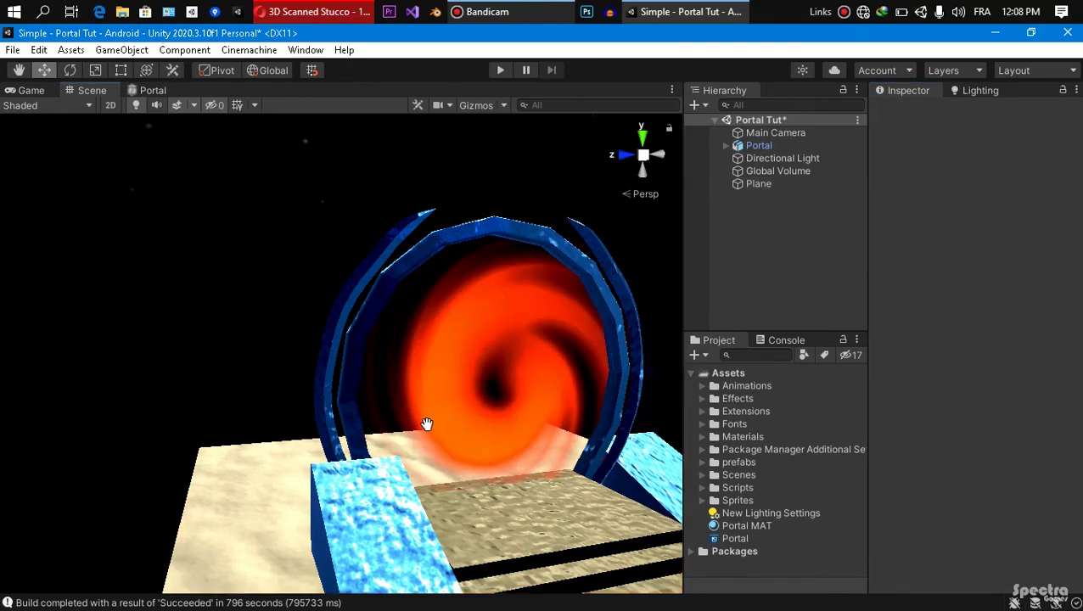
Step: Shift the plane along Z to -0.09 to centre the swirl in the portal ring, and deselect it
{"action": "scroll", "coordinate": [355, 387], "scroll_direction": "up", "scroll_amount": 2}
{"action": "left_click_drag", "start_coordinate": [336, 380], "coordinate": [168, 343]}
{"action": "middle_click_drag", "start_coordinate": [168, 344], "coordinate": [936, 342]}
{"action": "left_click", "coordinate": [417, 334]}
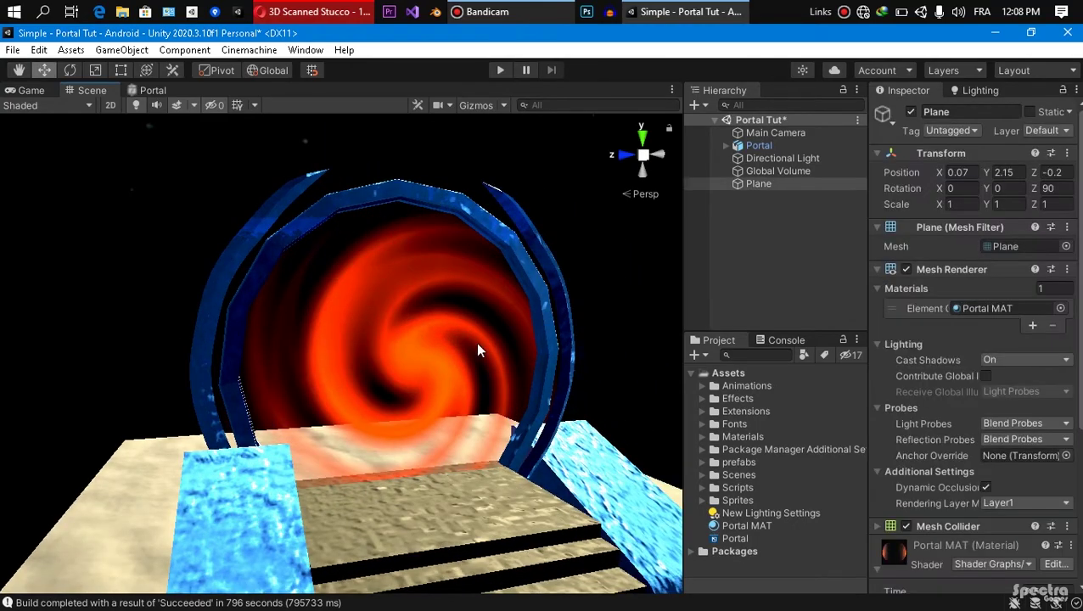
{"action": "left_click_drag", "start_coordinate": [362, 376], "coordinate": [355, 376]}
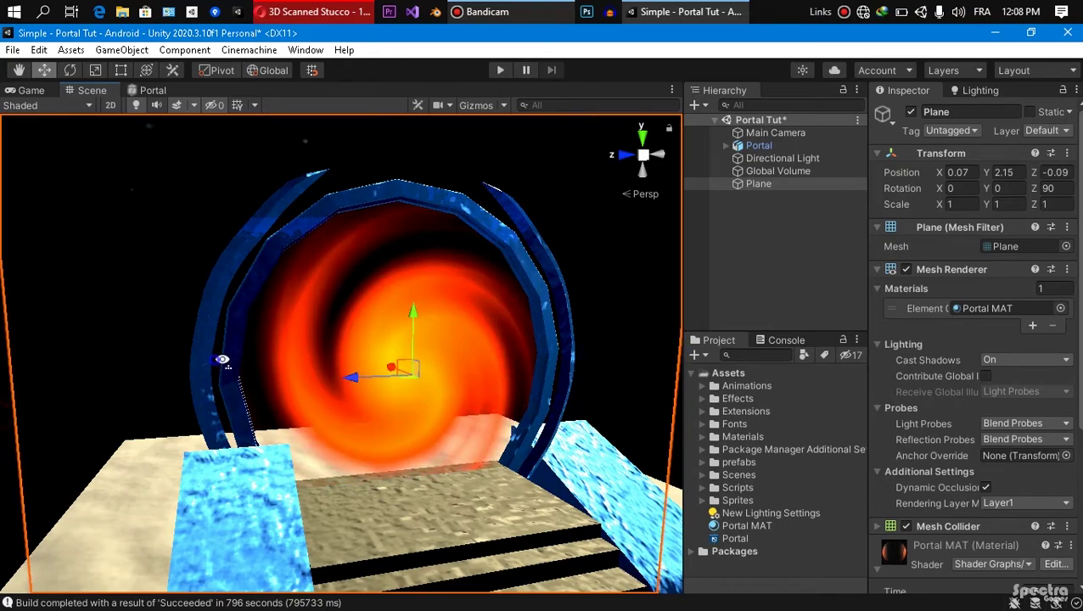
{"action": "right_click_drag", "start_coordinate": [340, 374], "coordinate": [393, 371]}
{"action": "left_click", "coordinate": [606, 367]}
{"action": "middle_click_drag", "start_coordinate": [540, 367], "coordinate": [538, 367]}
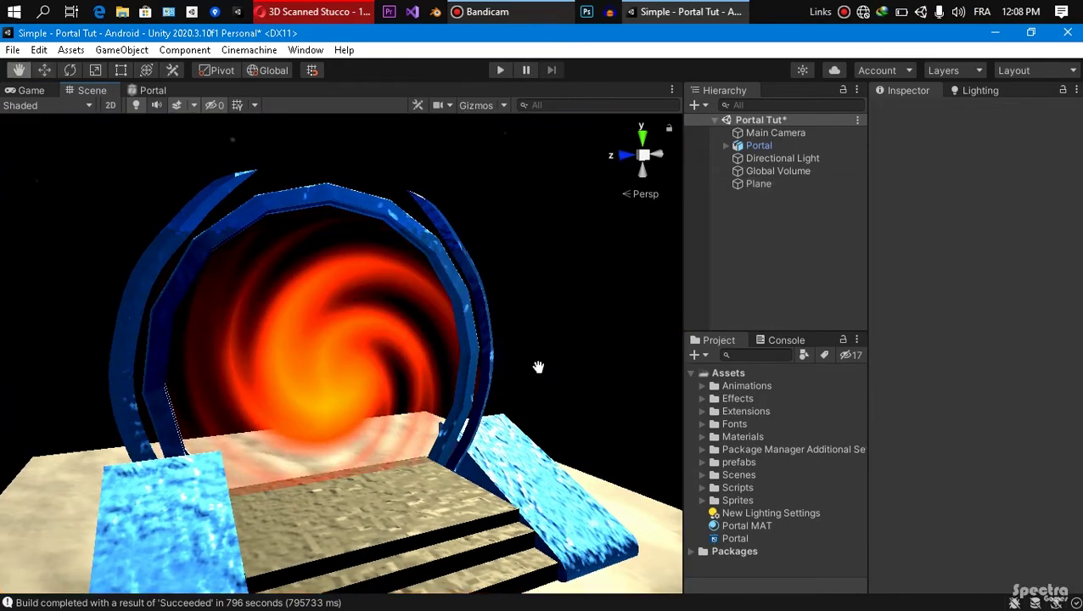
{"action": "right_click_drag", "start_coordinate": [547, 394], "coordinate": [579, 406]}
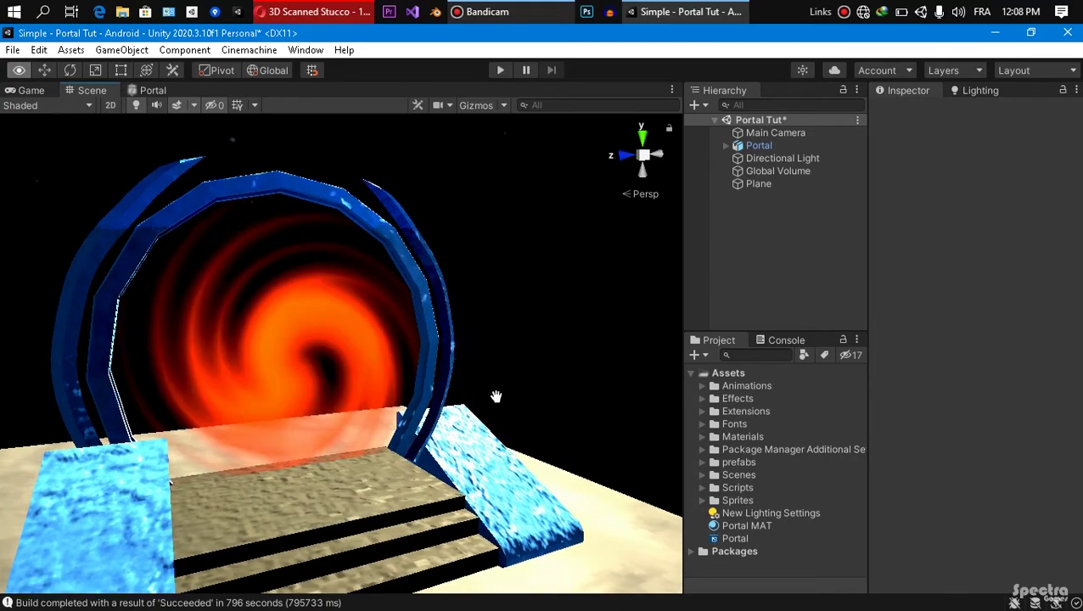
Step: Change the HDR colour of the plane's Portal MAT material to purple with a hue of 264
{"action": "right_click_drag", "start_coordinate": [497, 396], "coordinate": [385, 352]}
{"action": "right_click_drag", "start_coordinate": [567, 438], "coordinate": [612, 450]}
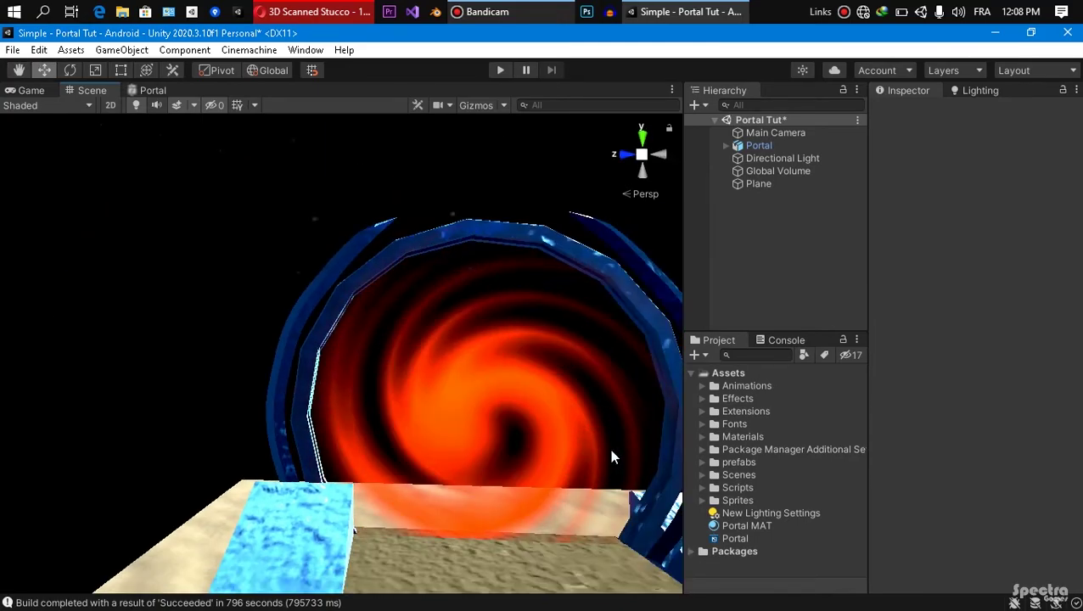
{"action": "left_click", "coordinate": [538, 439]}
{"action": "scroll", "coordinate": [964, 495], "scroll_direction": "down", "scroll_amount": 5}
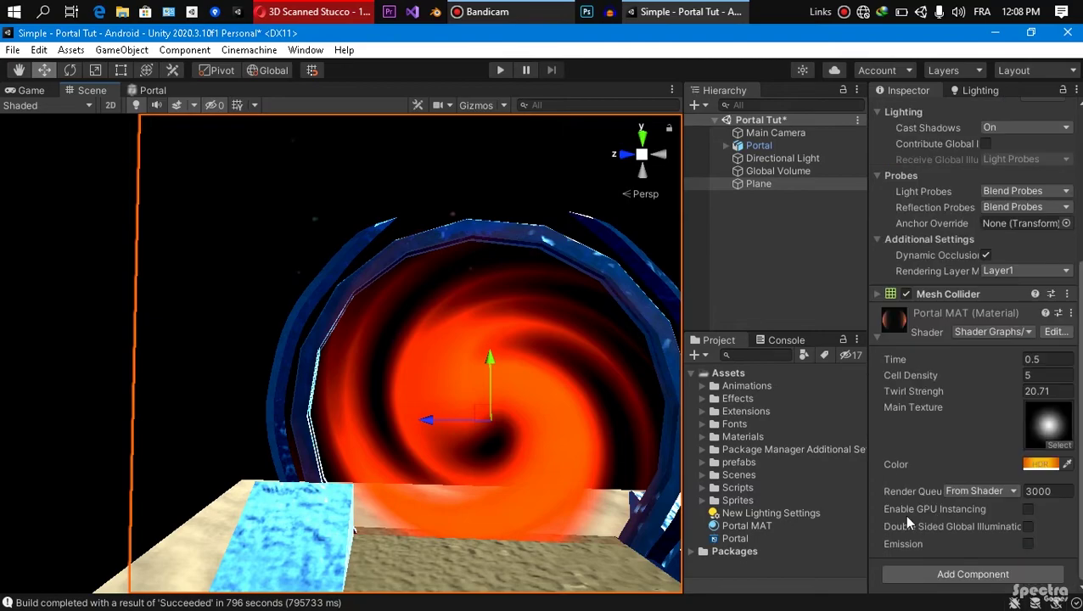
{"action": "left_click", "coordinate": [877, 339]}
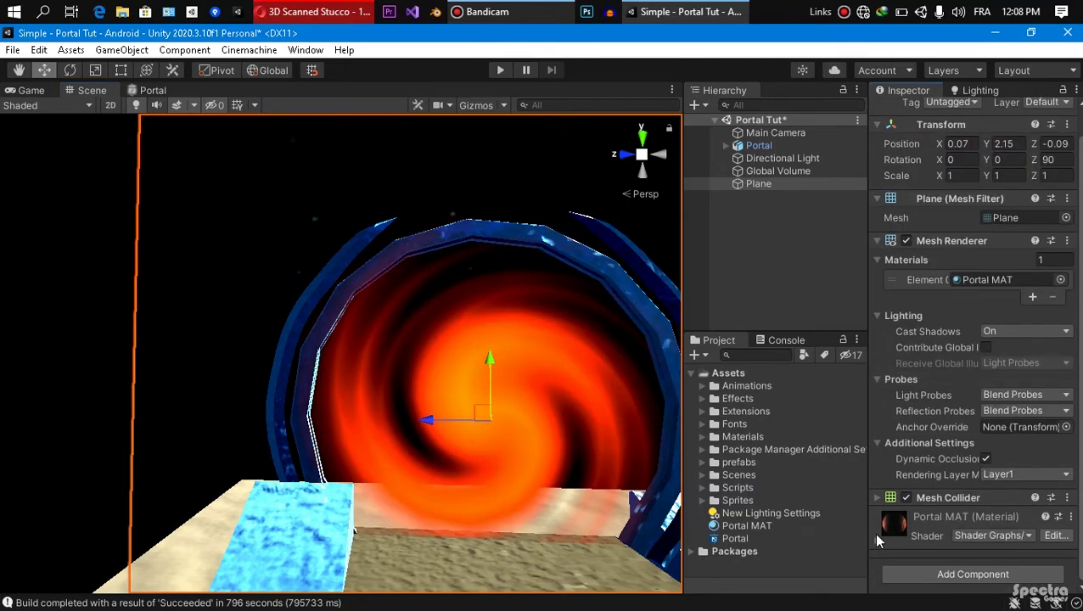
{"action": "scroll", "coordinate": [994, 518], "scroll_direction": "down", "scroll_amount": 4}
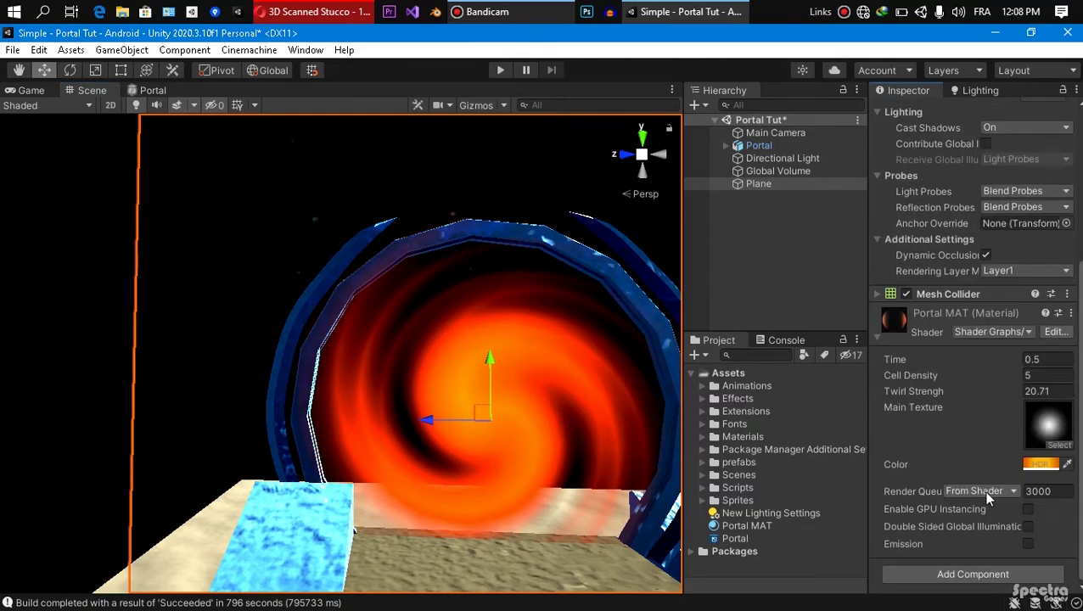
{"action": "left_click", "coordinate": [1041, 465]}
{"action": "left_click_drag", "start_coordinate": [1071, 290], "coordinate": [982, 222]}
{"action": "left_click_drag", "start_coordinate": [1048, 313], "coordinate": [980, 374]}
{"action": "left_click", "coordinate": [5, 380]}
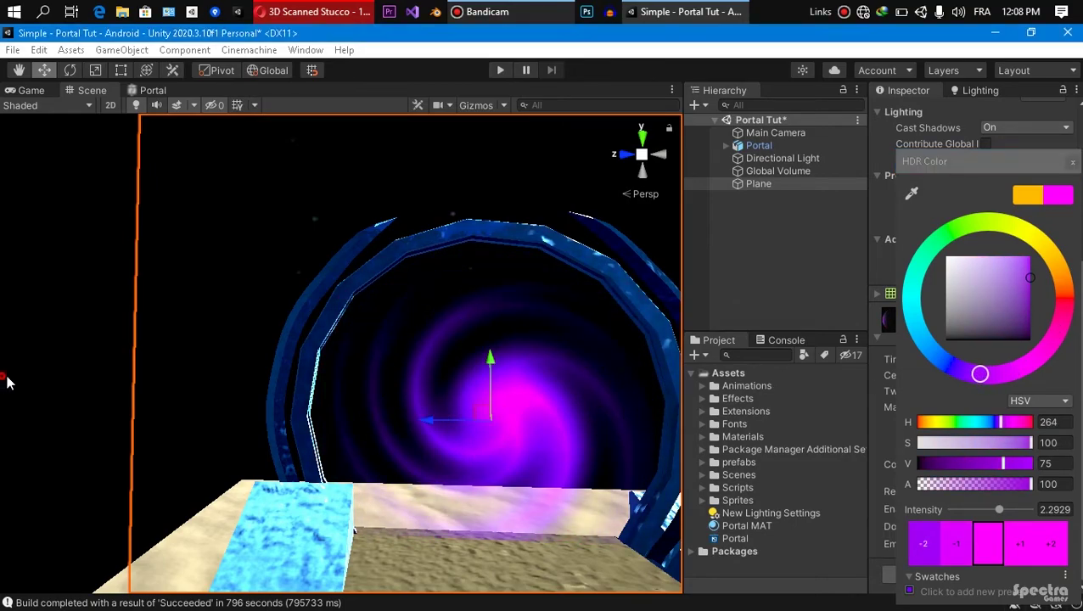
Step: Shift the plane along Z to -0.01 to centre the purple swirl in the portal ring
{"action": "left_click_drag", "start_coordinate": [387, 406], "coordinate": [450, 380], "text": "alt"}
{"action": "left_click", "coordinate": [450, 380]}
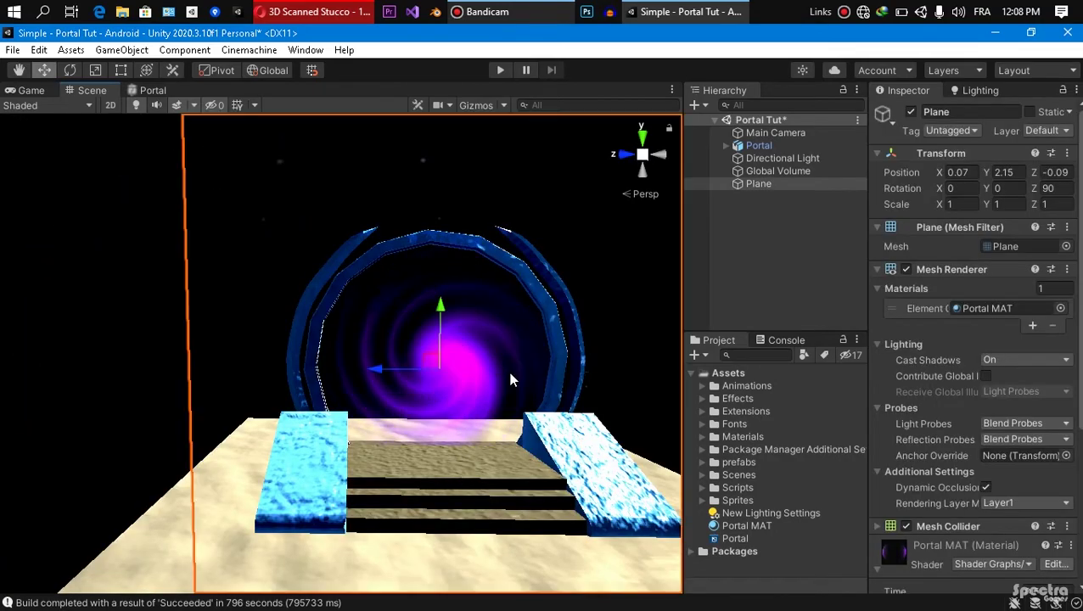
{"action": "left_click_drag", "start_coordinate": [384, 370], "coordinate": [384, 370]}
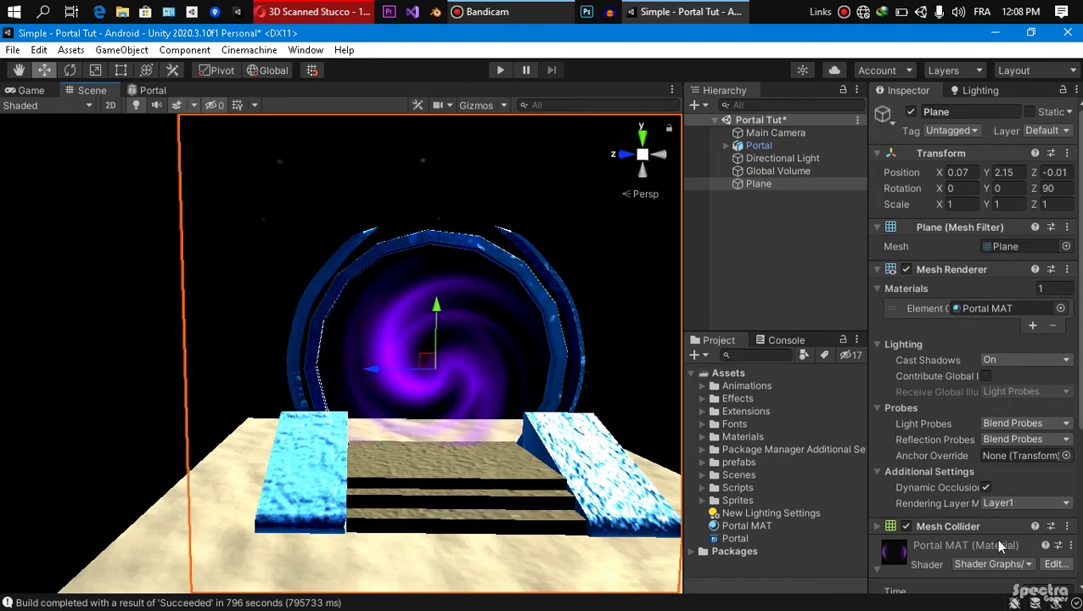
Step: Set the HDR colour intensity of Portal MAT to 3 and deselect the plane
{"action": "scroll", "coordinate": [977, 537], "scroll_direction": "down", "scroll_amount": 6}
{"action": "left_click", "coordinate": [1036, 466]}
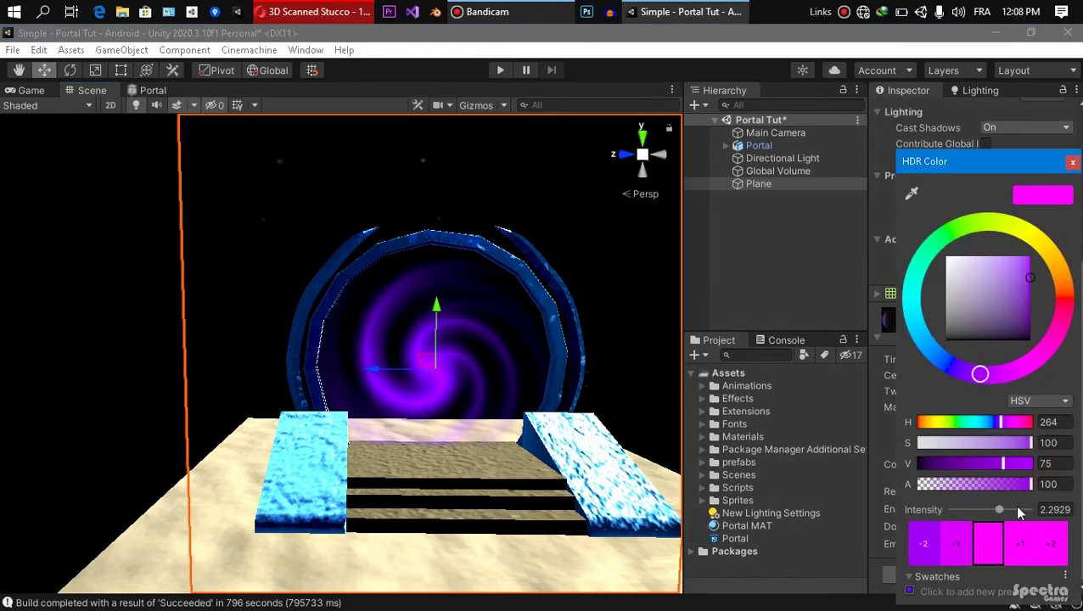
{"action": "left_click", "coordinate": [1024, 545]}
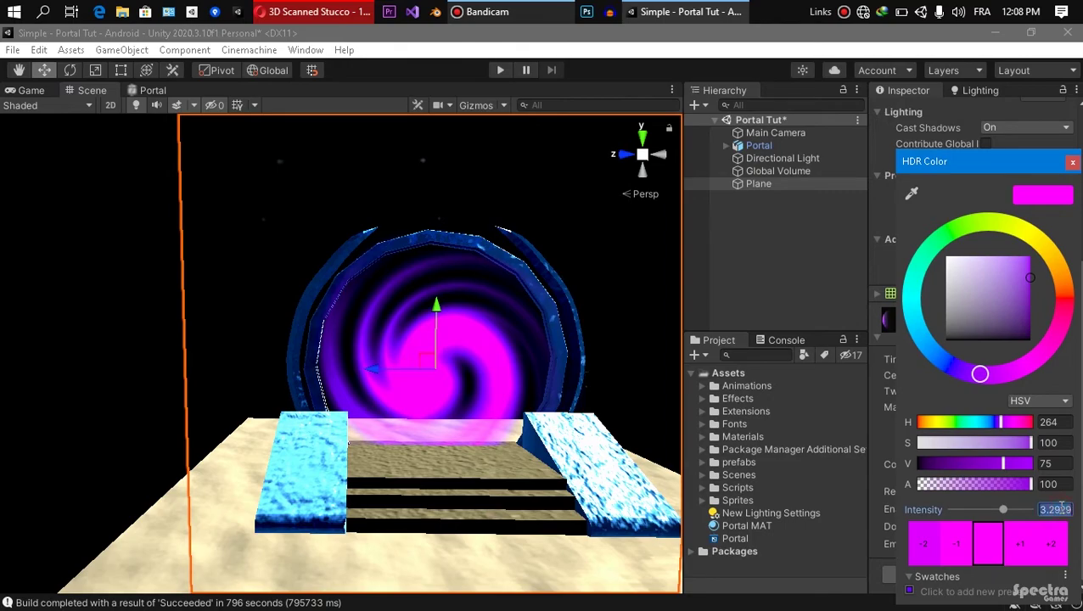
{"action": "type", "text": "3"}
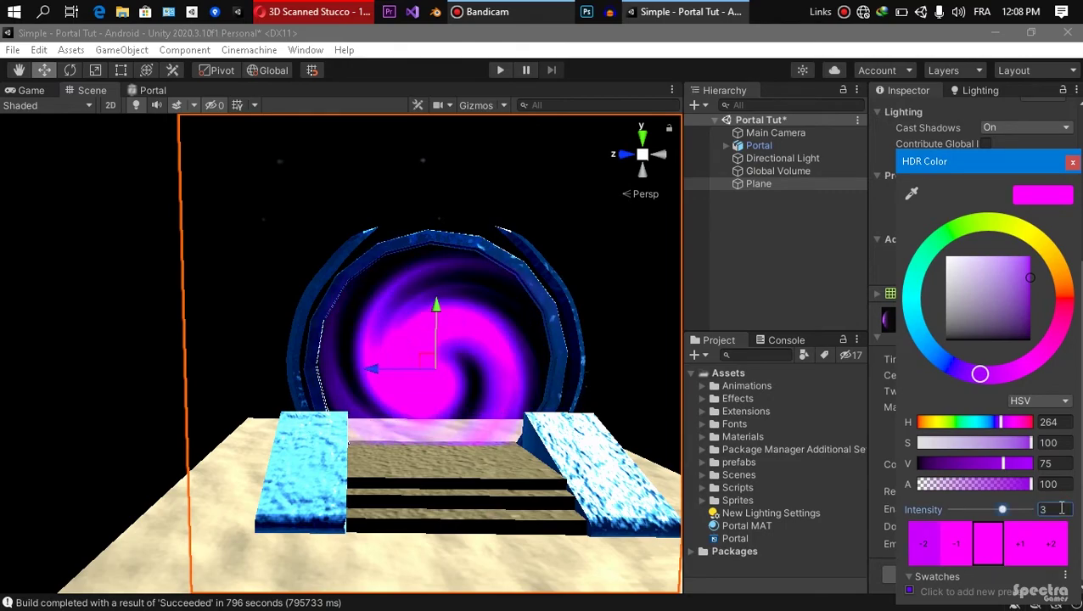
{"action": "left_click", "coordinate": [363, 176]}
{"action": "left_click", "coordinate": [27, 268]}
{"action": "scroll", "coordinate": [341, 413], "scroll_direction": "down", "scroll_amount": 3}
{"action": "middle_click_drag", "start_coordinate": [342, 416], "coordinate": [336, 411]}
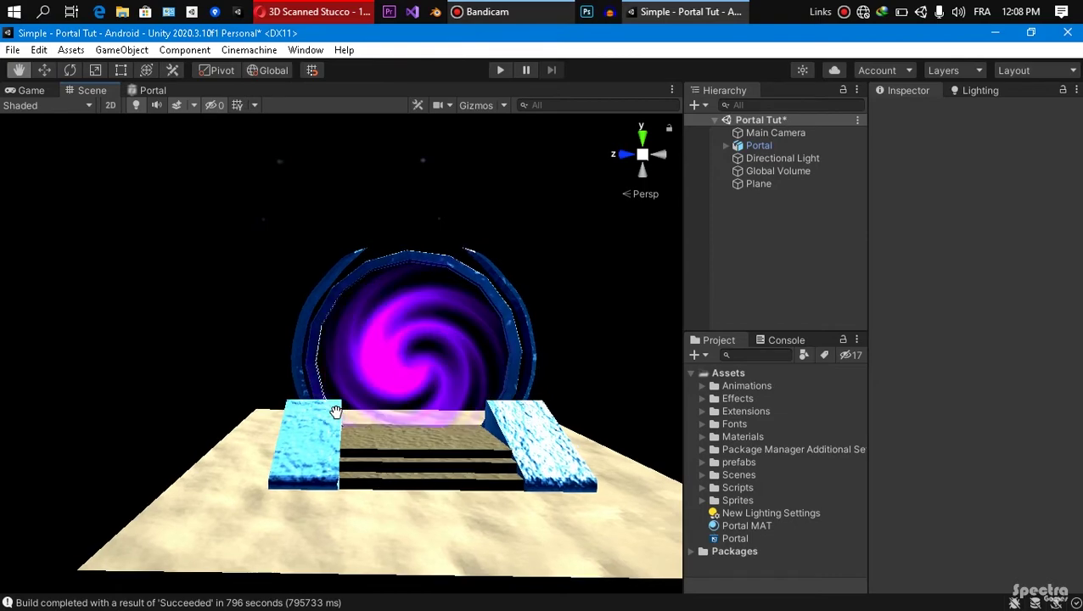
Step: Set the Global Volume's Bloom intensity to 34.51 and its threshold to 1.3, and deselect the volume
{"action": "left_click", "coordinate": [771, 174]}
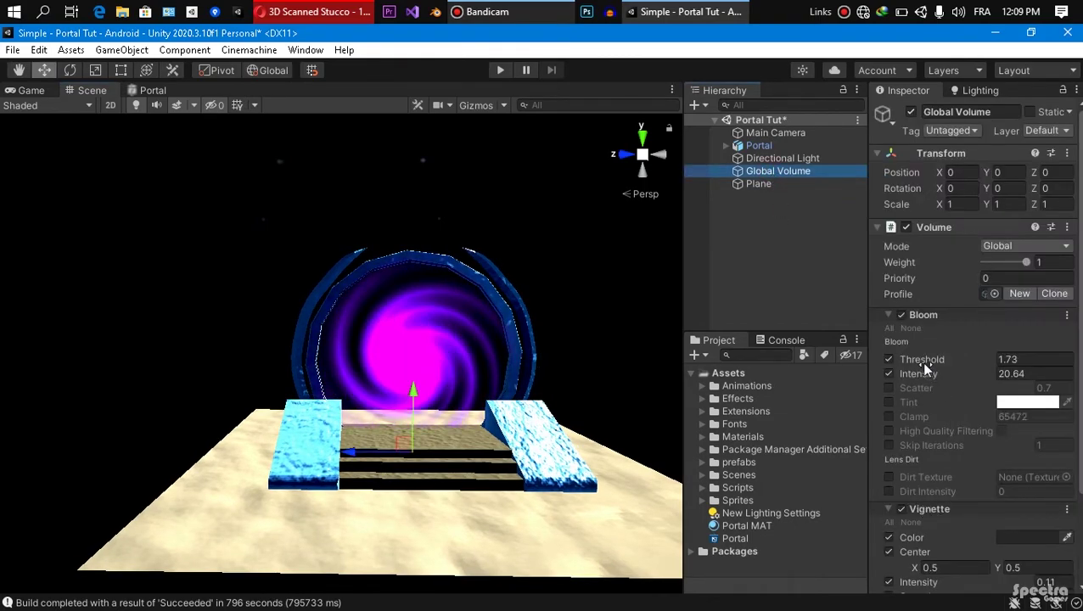
{"action": "left_click_drag", "start_coordinate": [918, 372], "coordinate": [1071, 372]}
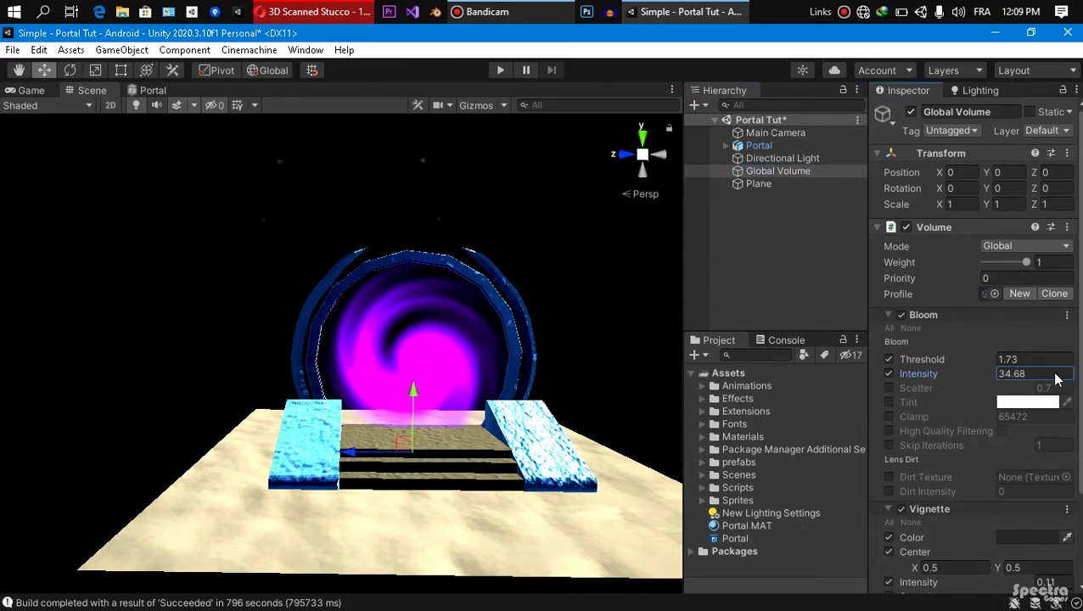
{"action": "left_click_drag", "start_coordinate": [944, 357], "coordinate": [916, 358]}
{"action": "key", "text": "BackSpace"}
{"action": "key", "text": "BackSpace"}
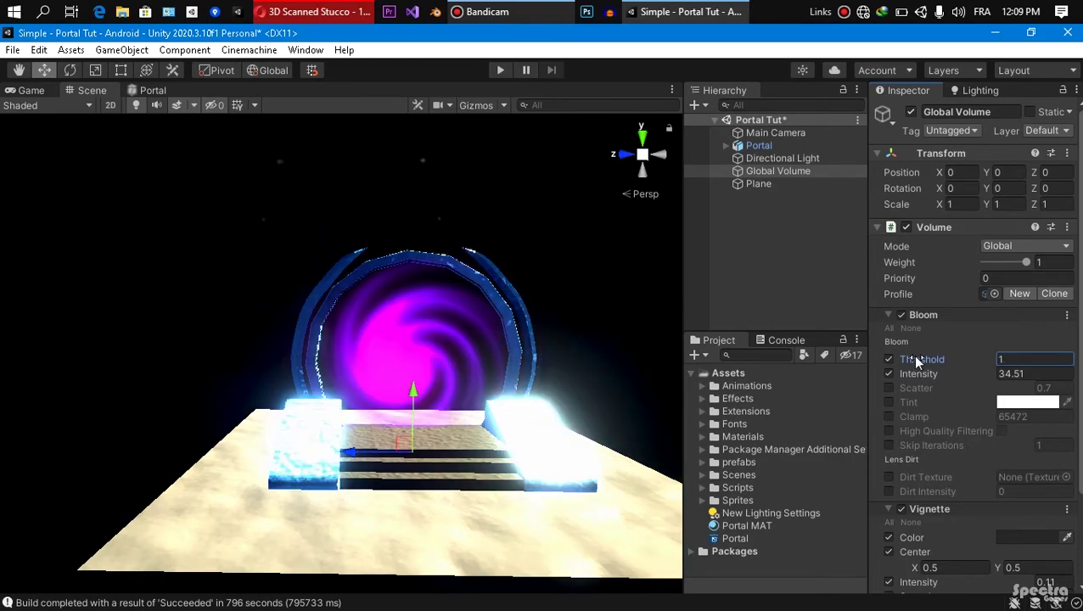
{"action": "type", "text": ".3"}
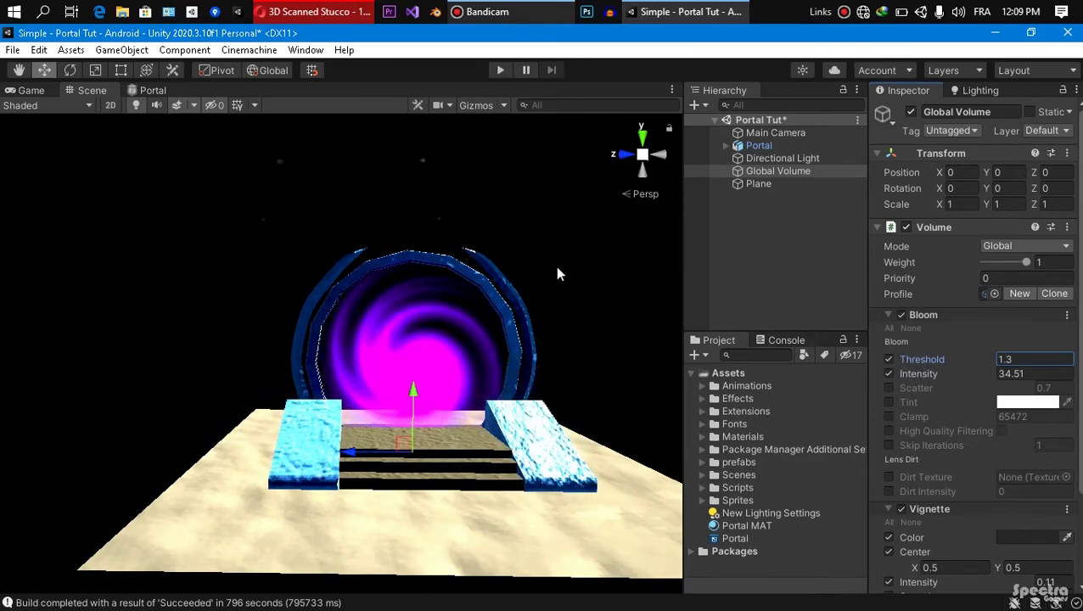
{"action": "scroll", "coordinate": [557, 274], "scroll_direction": "up", "scroll_amount": 5}
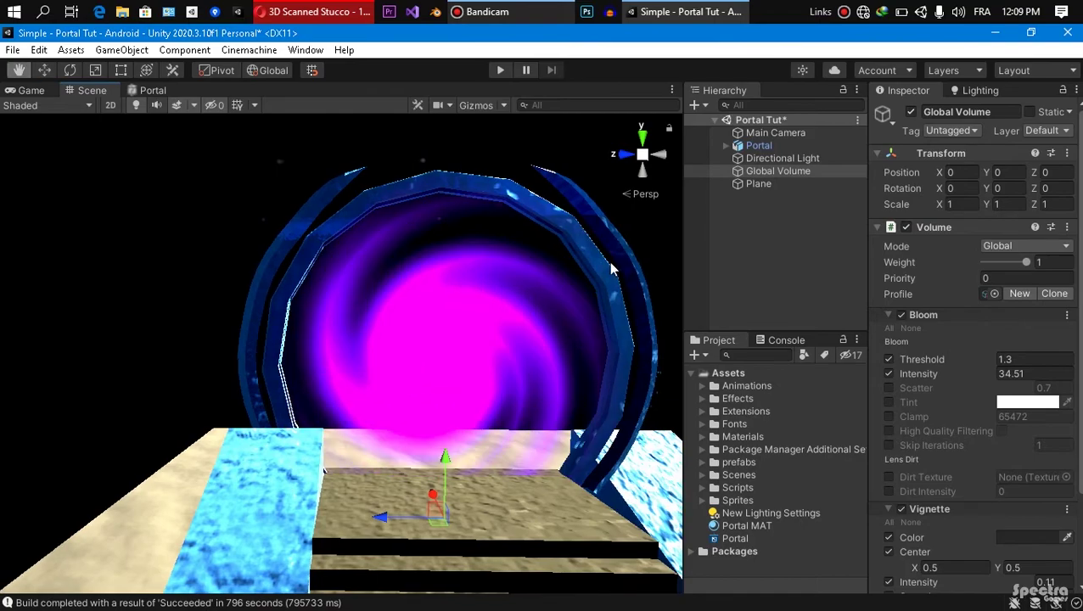
{"action": "scroll", "coordinate": [320, 309], "scroll_direction": "down", "scroll_amount": 6}
{"action": "left_click", "coordinate": [136, 260]}
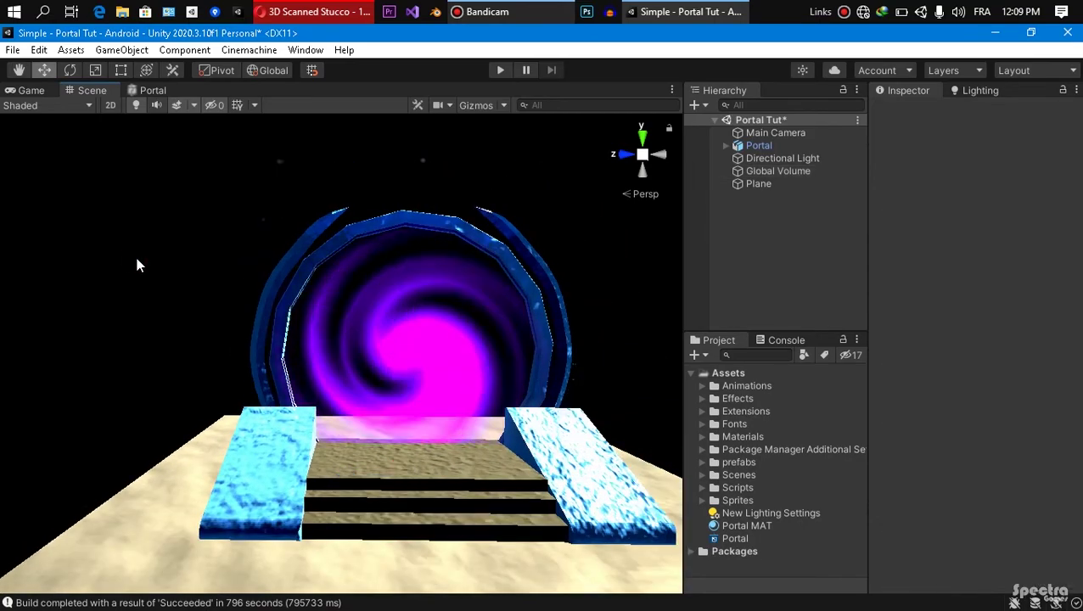